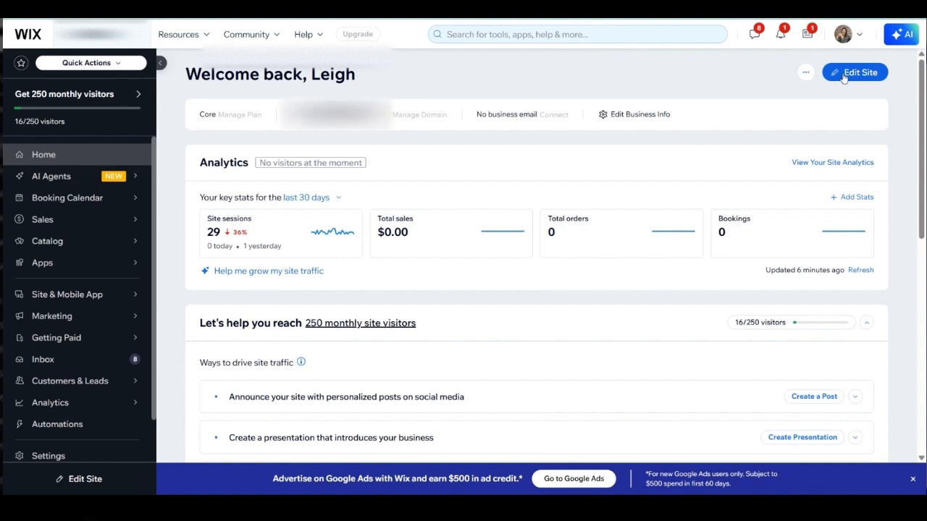
Step: Open the site for editing and review the home page's hero section
{"action": "left_click", "coordinate": [855, 73]}
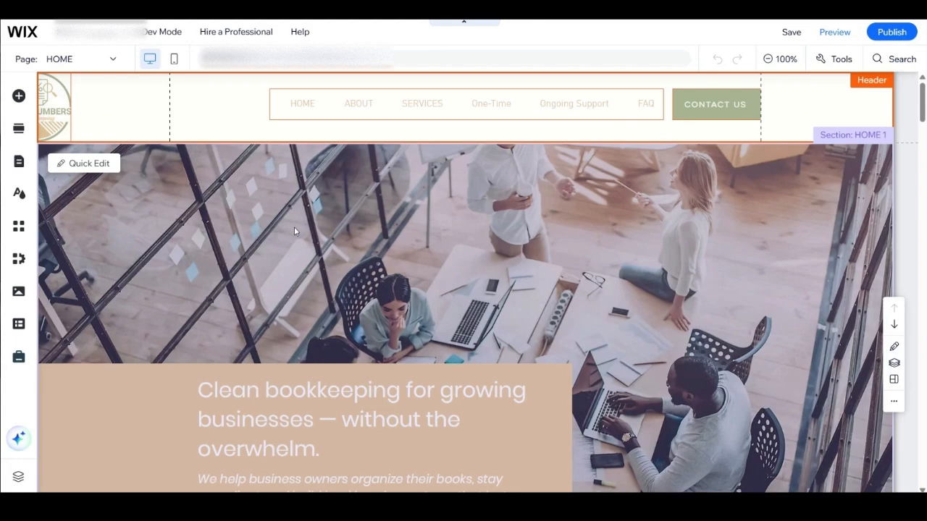
{"action": "scroll", "coordinate": [462, 259], "scroll_direction": "down", "scroll_amount": 4}
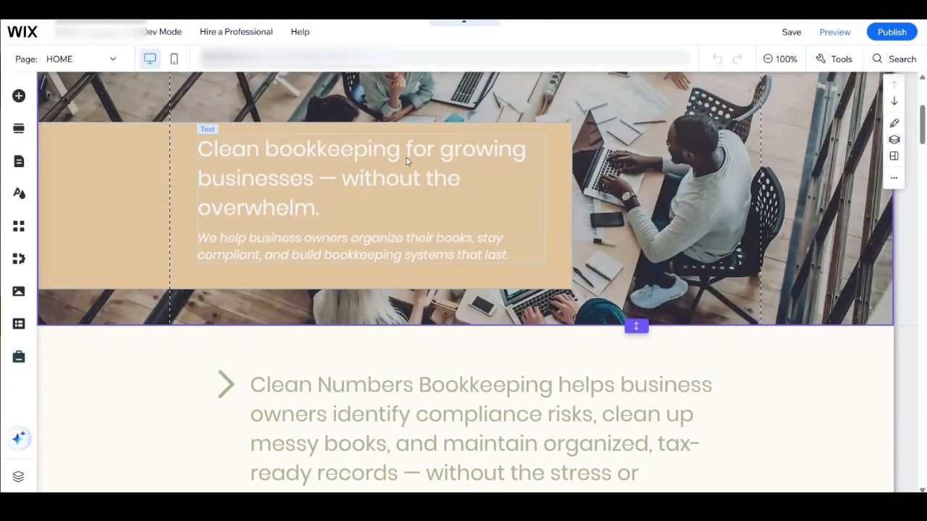
{"action": "left_click", "coordinate": [408, 161]}
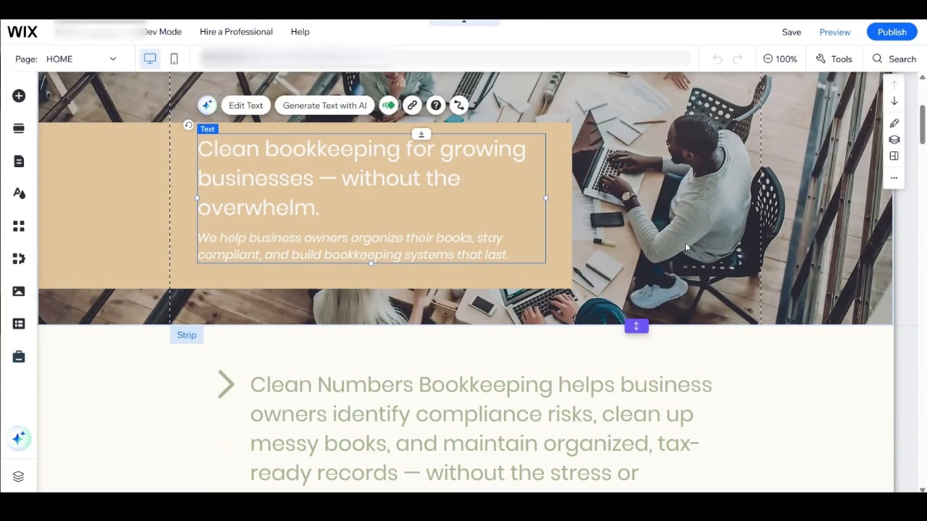
{"action": "scroll", "coordinate": [585, 246], "scroll_direction": "up", "scroll_amount": 4}
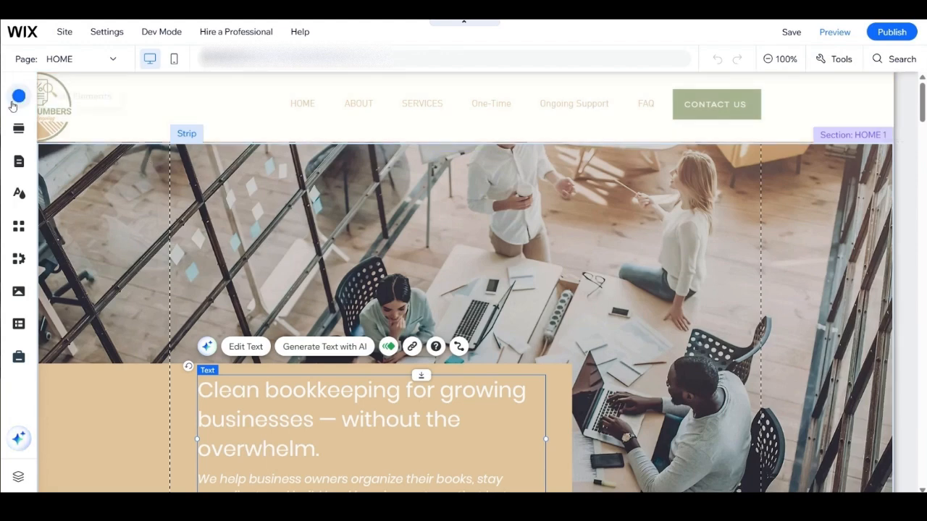
Step: Hide the Partners page under Ongoing Support from the site menu
{"action": "left_click", "coordinate": [21, 163]}
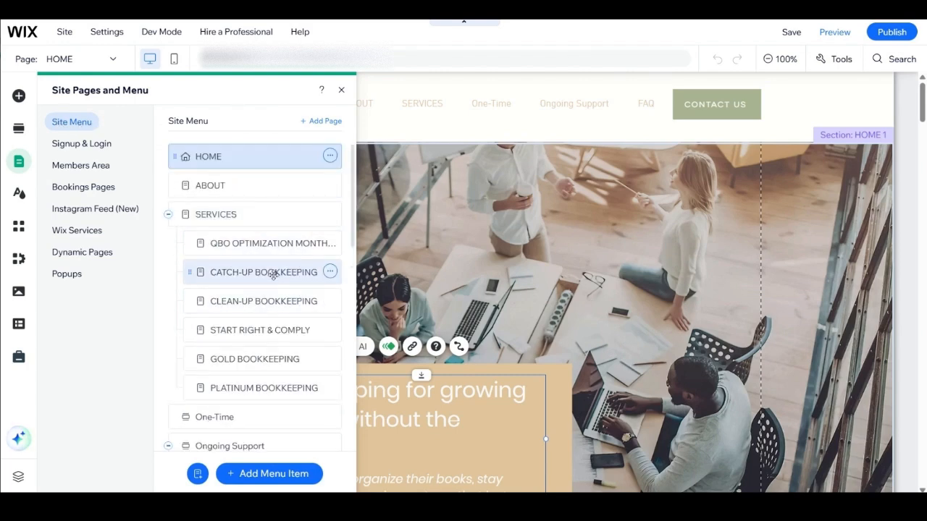
{"action": "scroll", "coordinate": [272, 275], "scroll_direction": "down", "scroll_amount": 3}
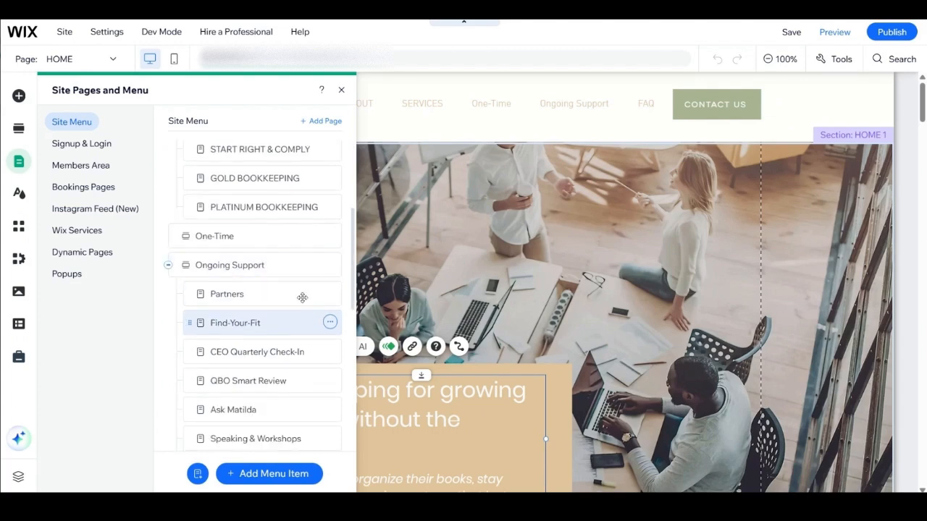
{"action": "scroll", "coordinate": [325, 360], "scroll_direction": "down", "scroll_amount": 1}
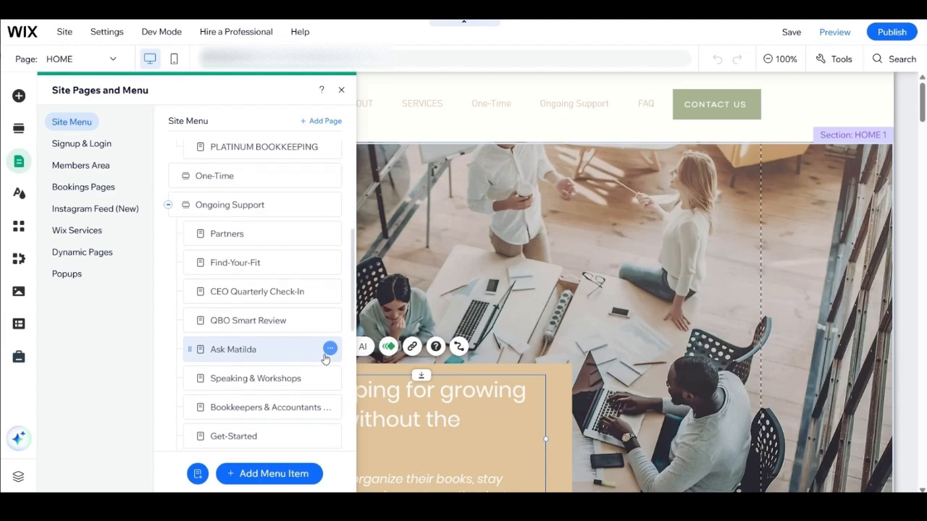
{"action": "scroll", "coordinate": [325, 347], "scroll_direction": "down", "scroll_amount": 2}
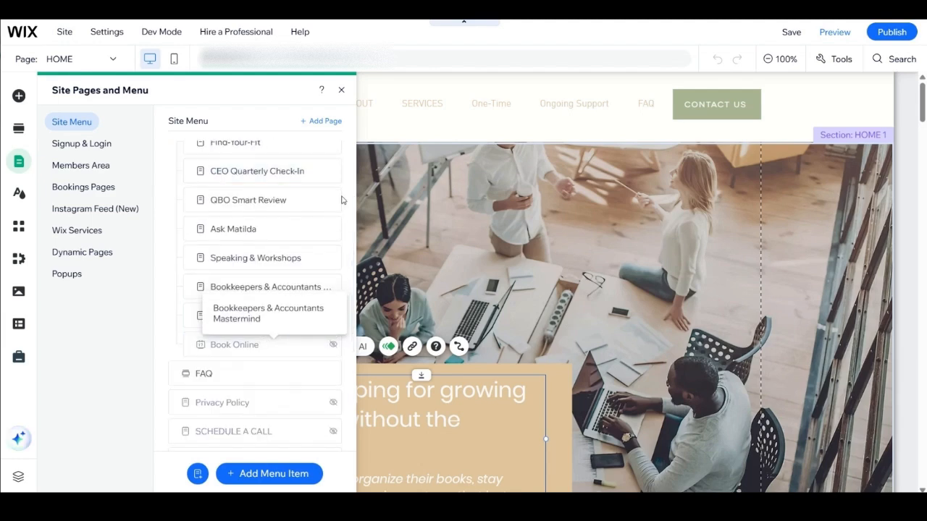
{"action": "scroll", "coordinate": [325, 232], "scroll_direction": "up", "scroll_amount": 1}
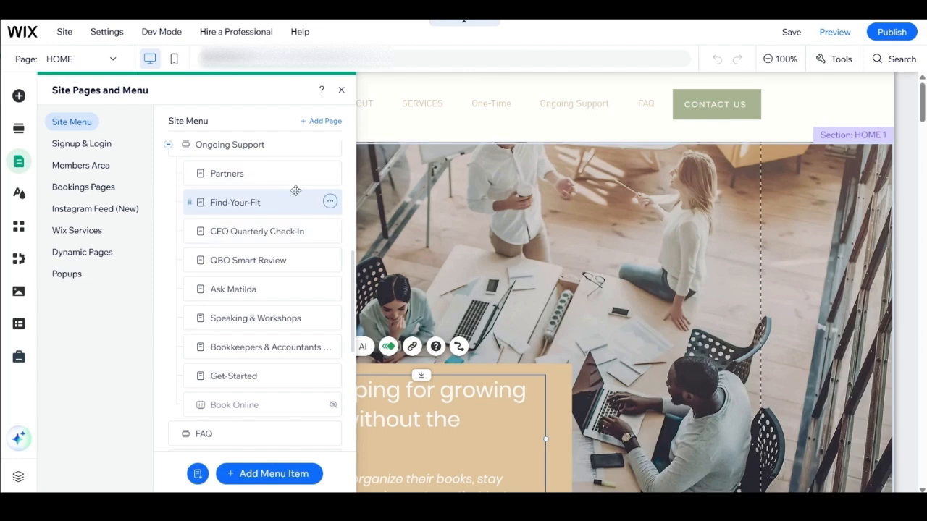
{"action": "left_click", "coordinate": [330, 173]}
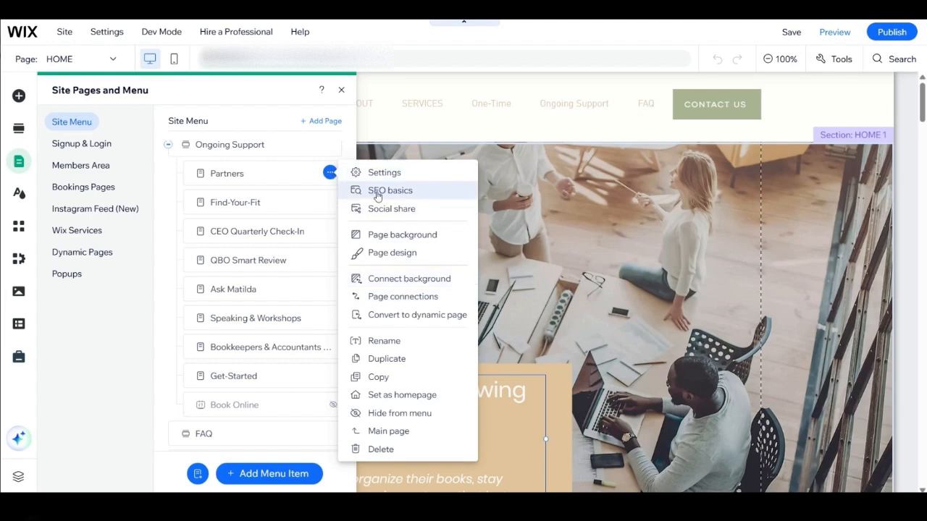
{"action": "left_click", "coordinate": [385, 414]}
Step: Hide the Bookkeepers & Accountants Mastermind page from the site menu
{"action": "scroll", "coordinate": [303, 293], "scroll_direction": "down", "scroll_amount": 1}
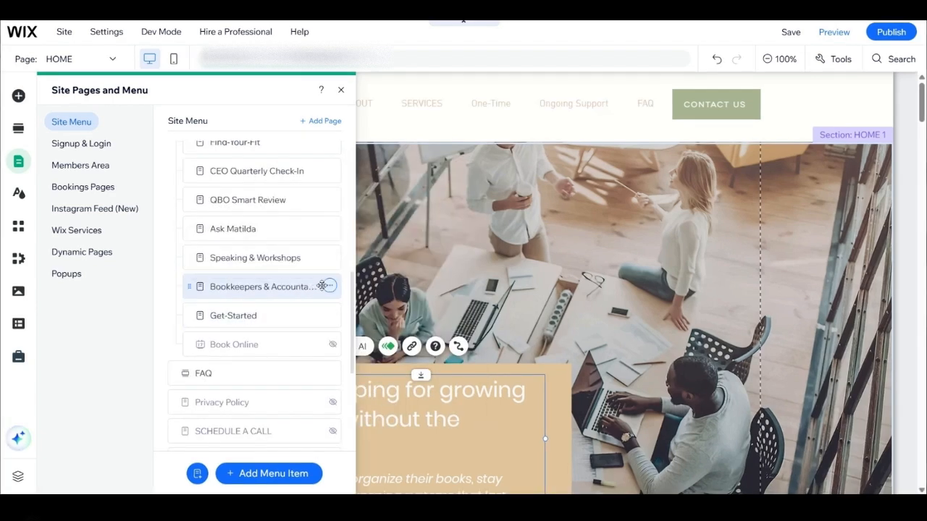
{"action": "left_click", "coordinate": [329, 286]}
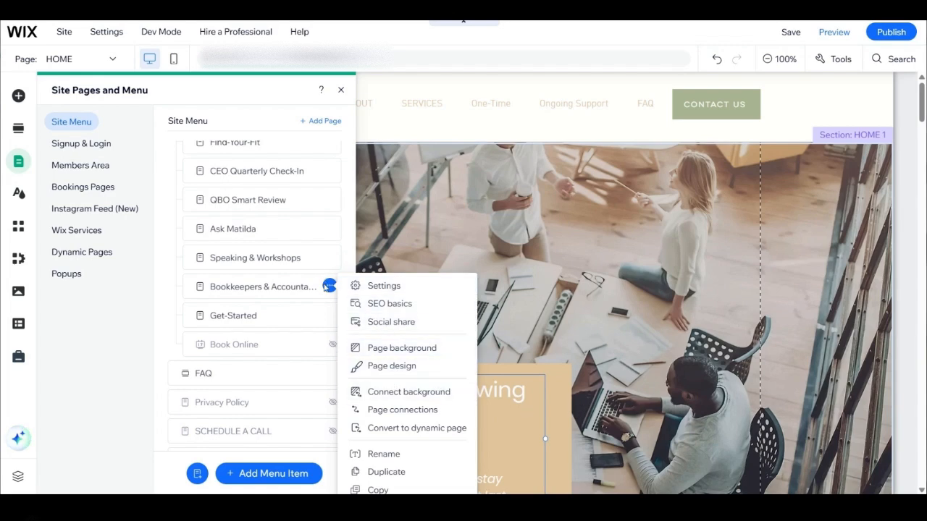
{"action": "scroll", "coordinate": [336, 153], "scroll_direction": "down", "scroll_amount": 3}
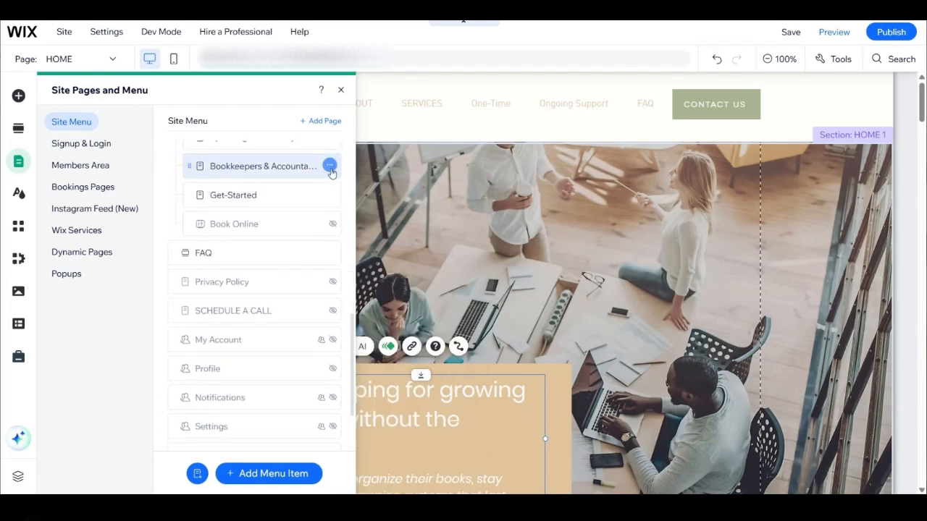
{"action": "left_click", "coordinate": [329, 166]}
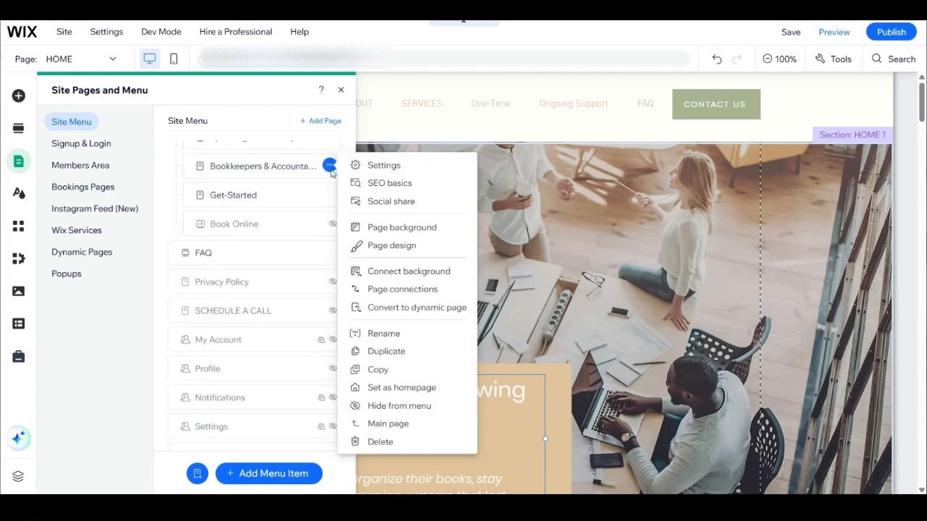
{"action": "left_click", "coordinate": [396, 406]}
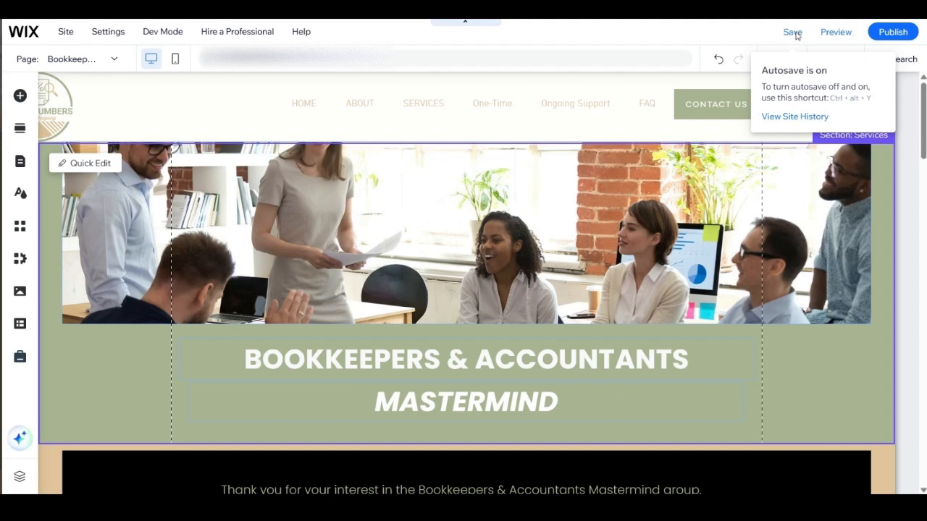
Step: Save the site and publish the menu changes
{"action": "left_click", "coordinate": [793, 32]}
{"action": "left_click", "coordinate": [892, 33]}
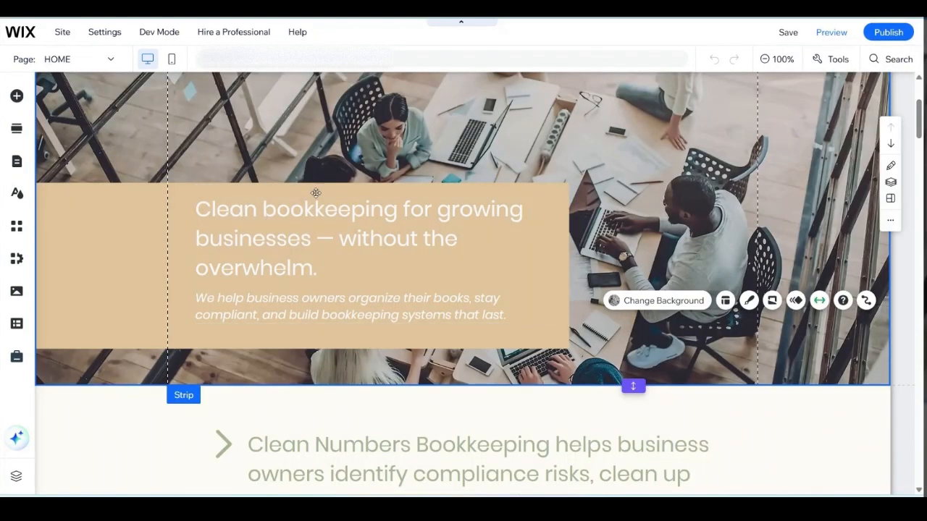
{"action": "scroll", "coordinate": [316, 192], "scroll_direction": "up", "scroll_amount": 3}
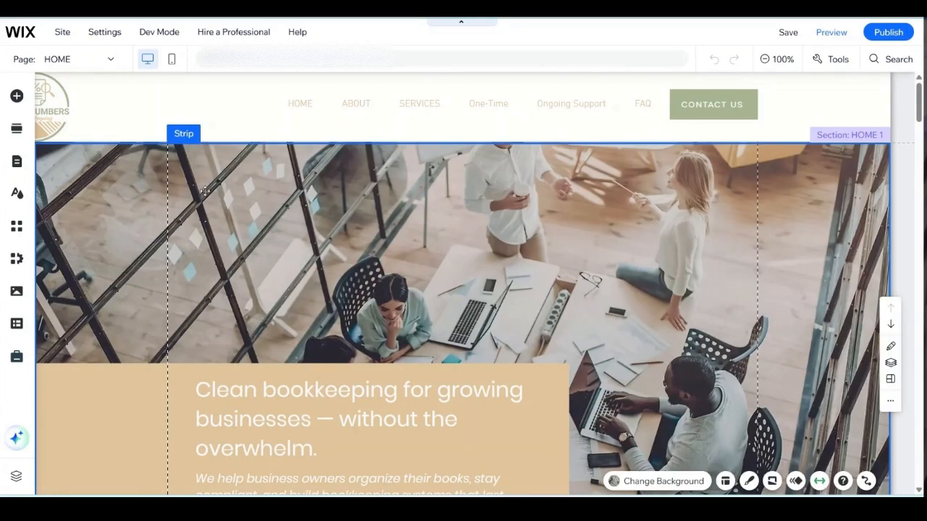
{"action": "left_click", "coordinate": [17, 164]}
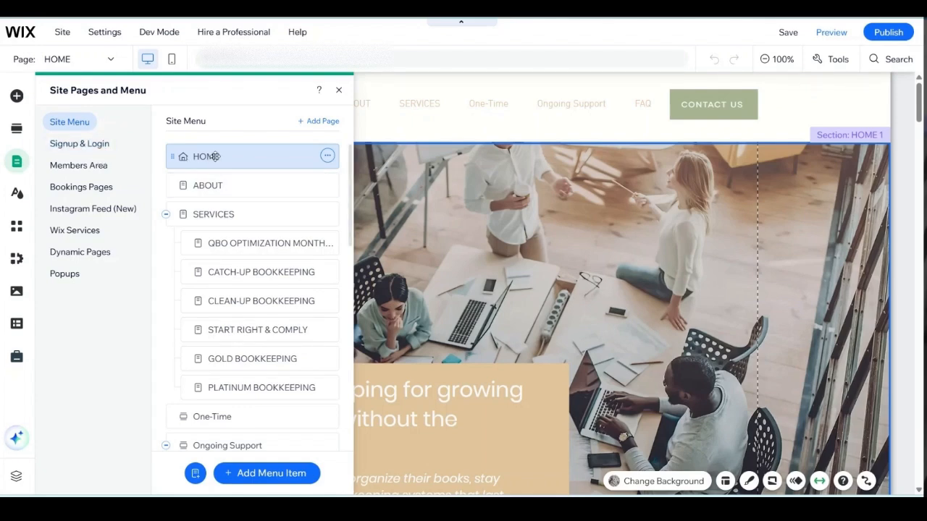
{"action": "left_click", "coordinate": [425, 226]}
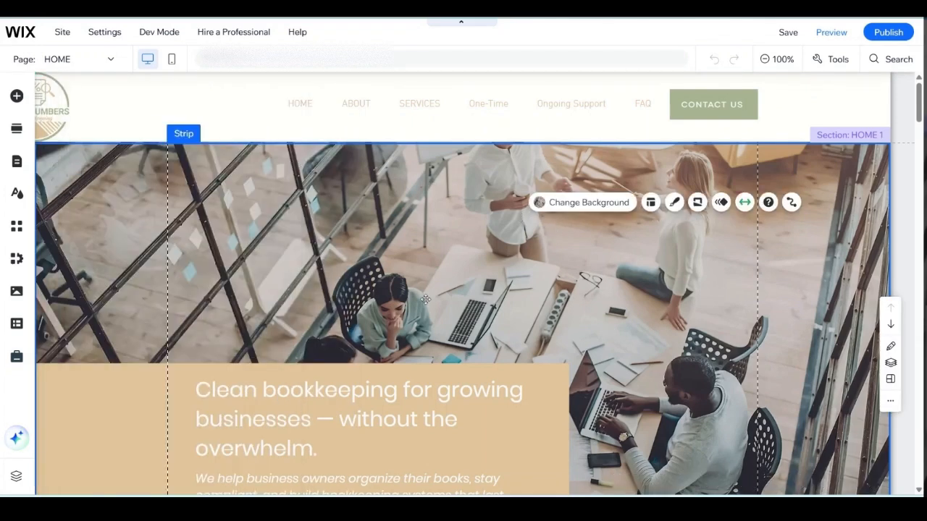
Step: Replace the hero subheading with "Beyond traditional bookkeeping — we provide structured financial leadership through disciplined systems that protect compliance and support sustainable growth."
{"action": "scroll", "coordinate": [425, 299], "scroll_direction": "down", "scroll_amount": 2}
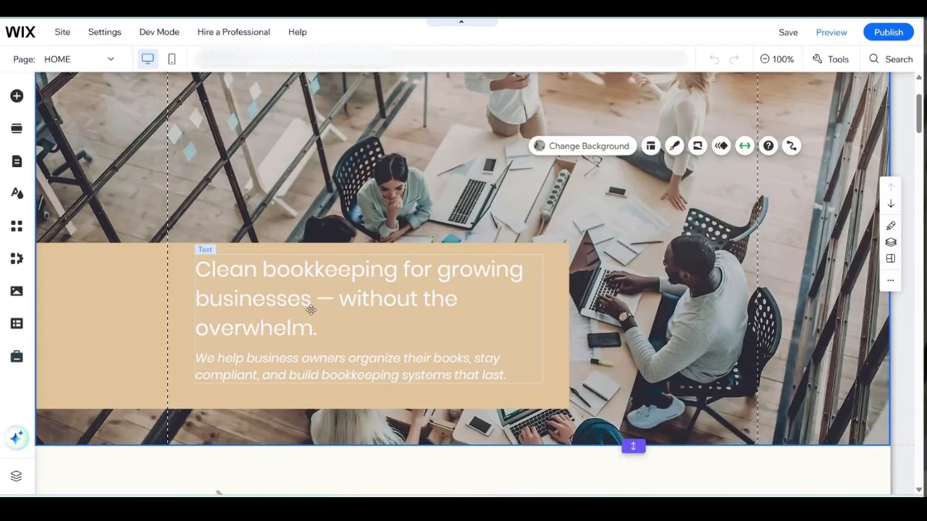
{"action": "left_click", "coordinate": [288, 373]}
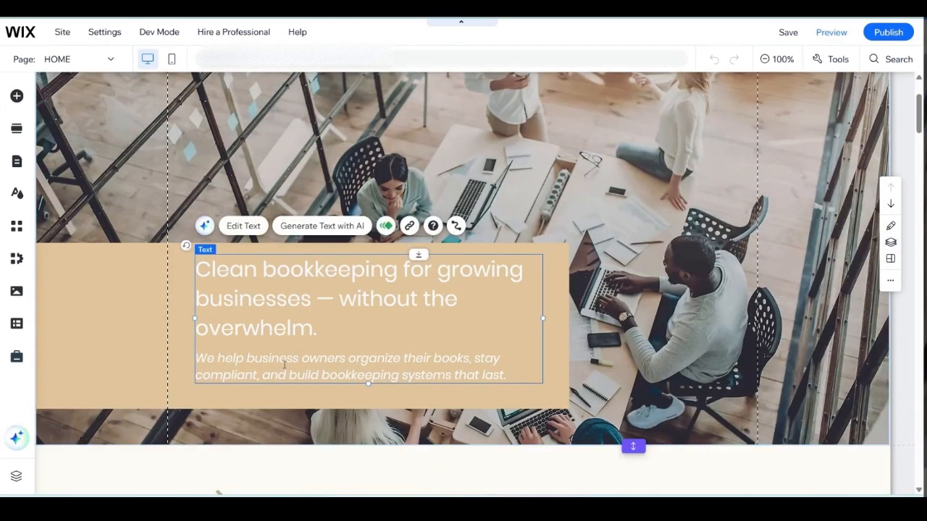
{"action": "double_click", "coordinate": [284, 365]}
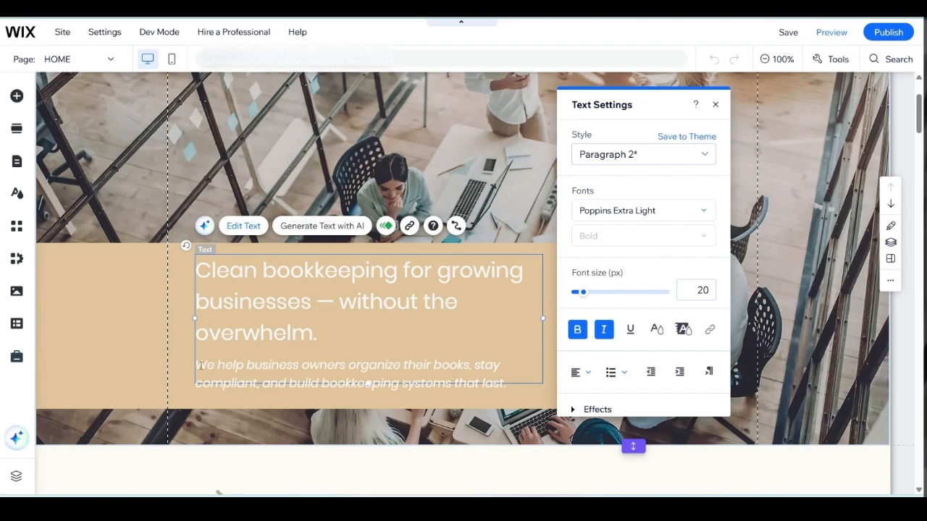
{"action": "left_click_drag", "start_coordinate": [206, 365], "coordinate": [523, 390]}
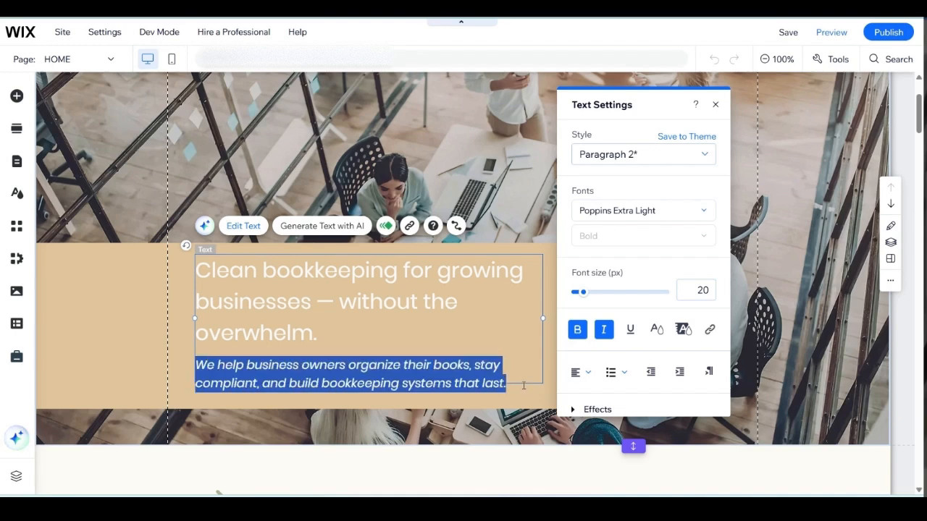
{"action": "type", "text": "Beyond traditional bookkeeping — we provide structured financial leadership through disciplined systems that protect compliance and support sustainable growth."}
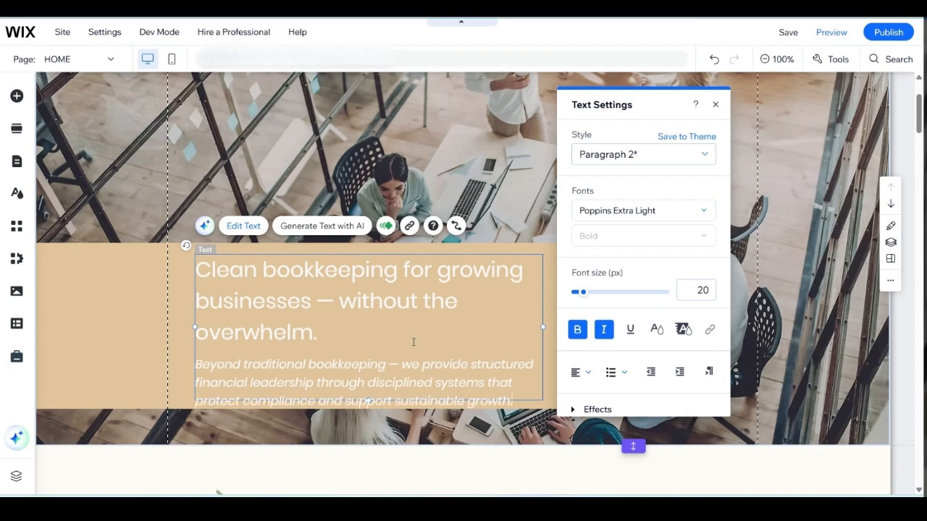
{"action": "left_click", "coordinate": [317, 296]}
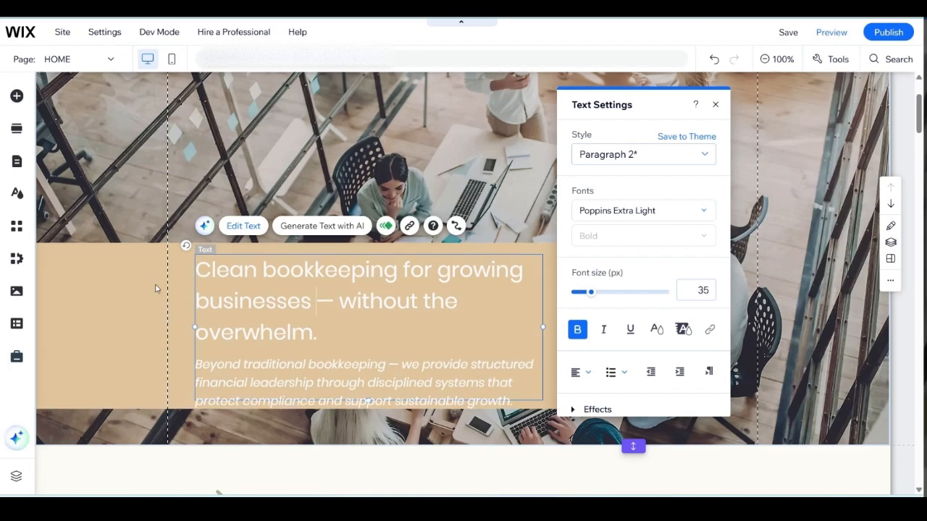
{"action": "left_click", "coordinate": [156, 301]}
{"action": "scroll", "coordinate": [166, 304], "scroll_direction": "down", "scroll_amount": 1}
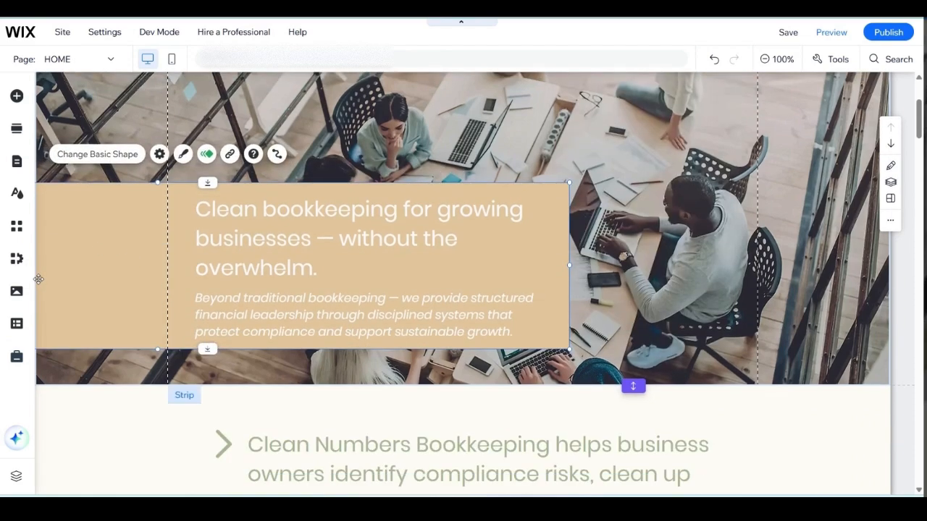
Step: Replace the dash after "Beyond traditional bookkeeping" in the hero subheading with a period and capitalize "We"
{"action": "left_click", "coordinate": [409, 328]}
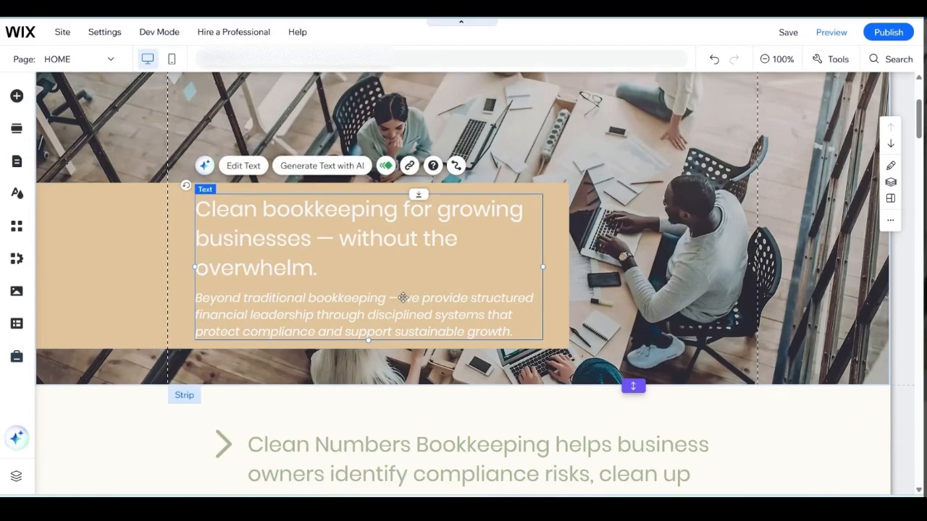
{"action": "left_click", "coordinate": [409, 328]}
{"action": "left_click", "coordinate": [502, 306]}
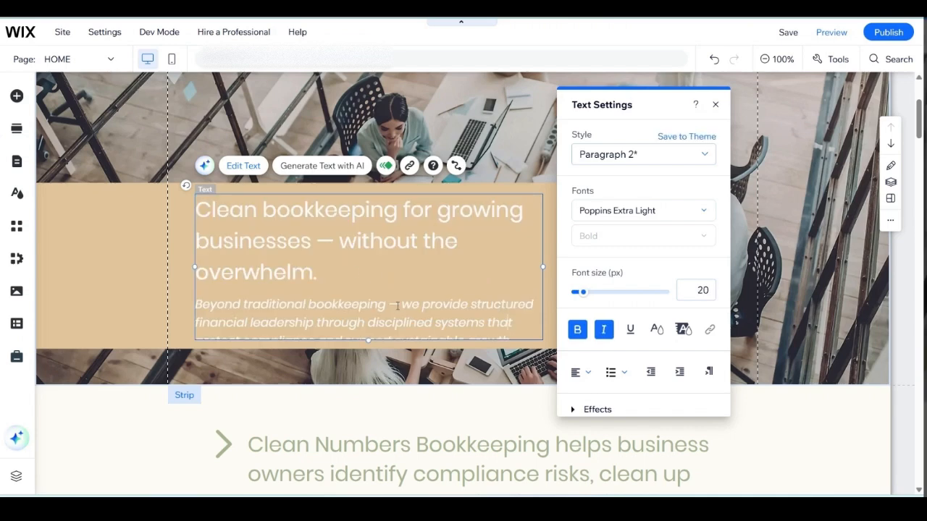
{"action": "key", "text": "BackSpace"}
{"action": "key", "text": "BackSpace"}
{"action": "key", "text": "BackSpace"}
{"action": "type", "text": ". W"}
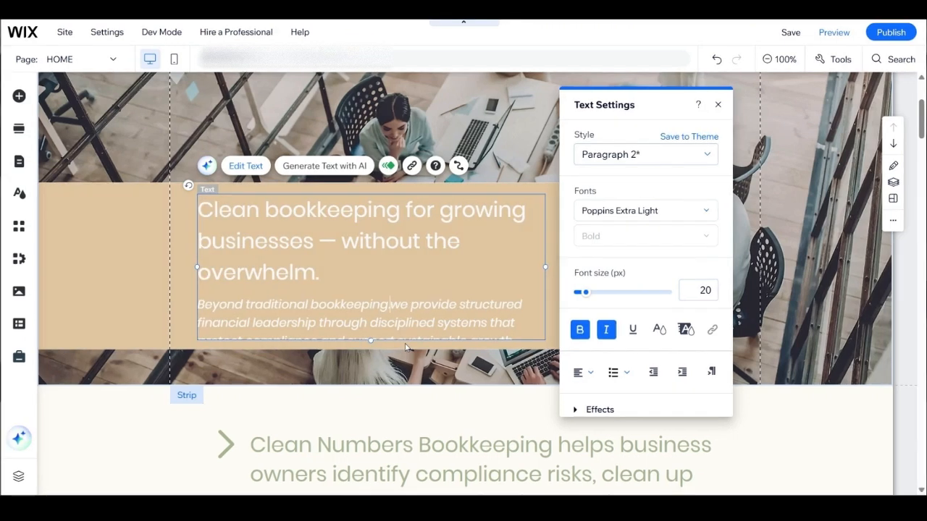
{"action": "key", "text": "Delete"}
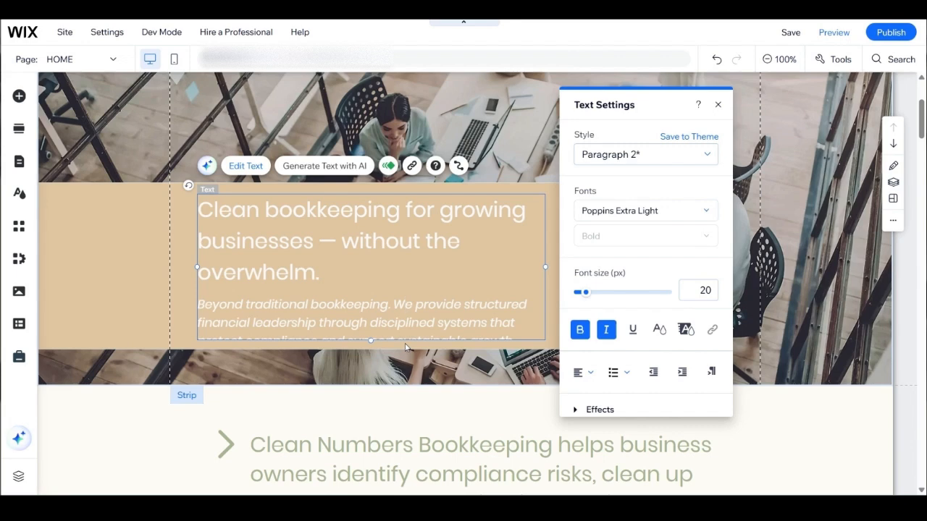
{"action": "left_click", "coordinate": [105, 294]}
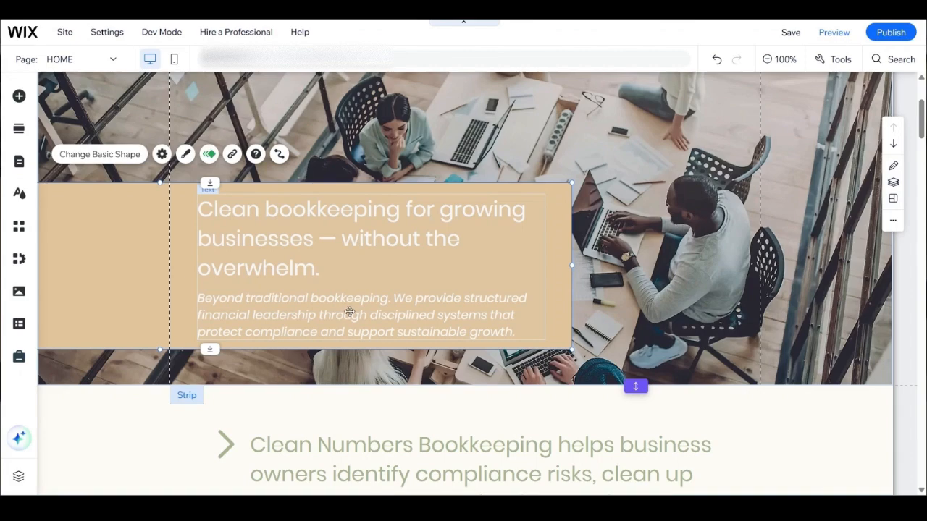
Step: Check the section below the hero, and save and publish the home page's text changes
{"action": "scroll", "coordinate": [348, 312], "scroll_direction": "down", "scroll_amount": 2}
{"action": "scroll", "coordinate": [343, 296], "scroll_direction": "down", "scroll_amount": 2}
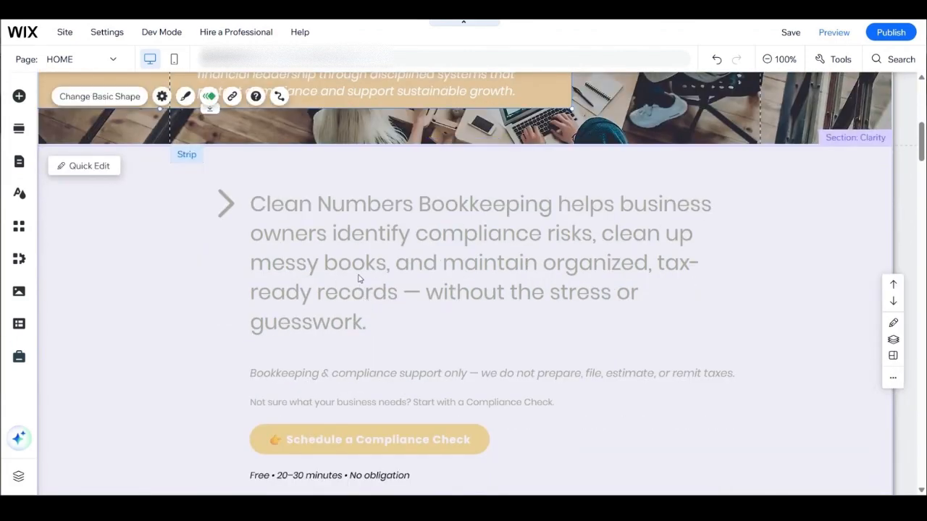
{"action": "scroll", "coordinate": [463, 312], "scroll_direction": "up", "scroll_amount": 3}
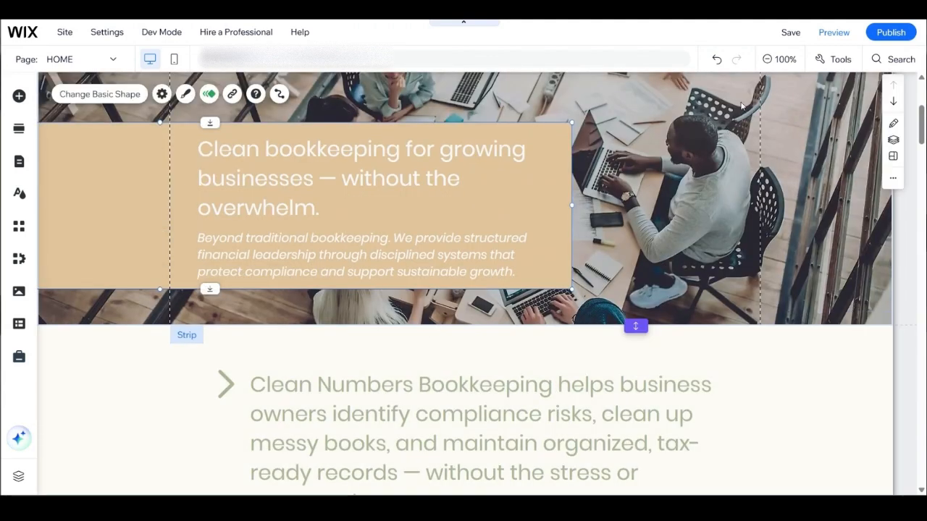
{"action": "left_click", "coordinate": [790, 40]}
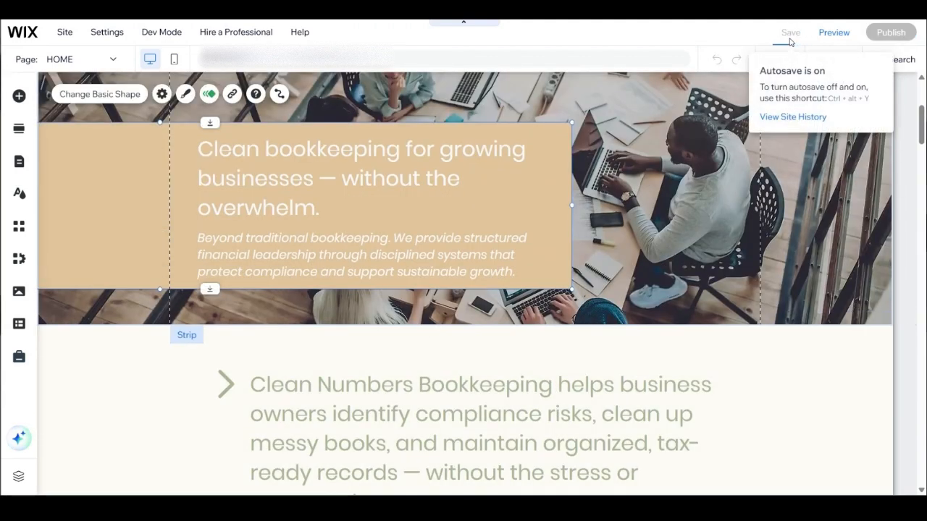
{"action": "mouse_move", "coordinate": [891, 32]}
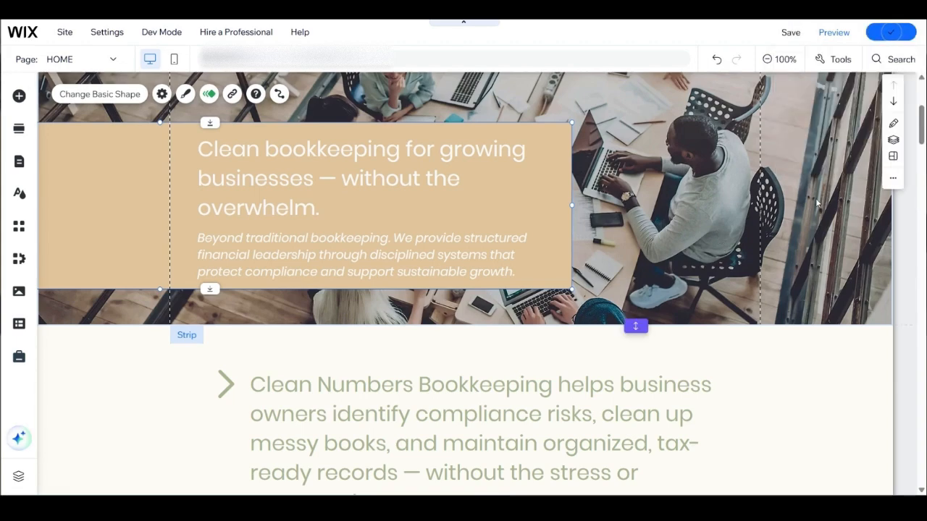
Step: Look through the stock images offered for the hero strip's background, and leave the image picker without applying one
{"action": "scroll", "coordinate": [811, 203], "scroll_direction": "up", "scroll_amount": 2}
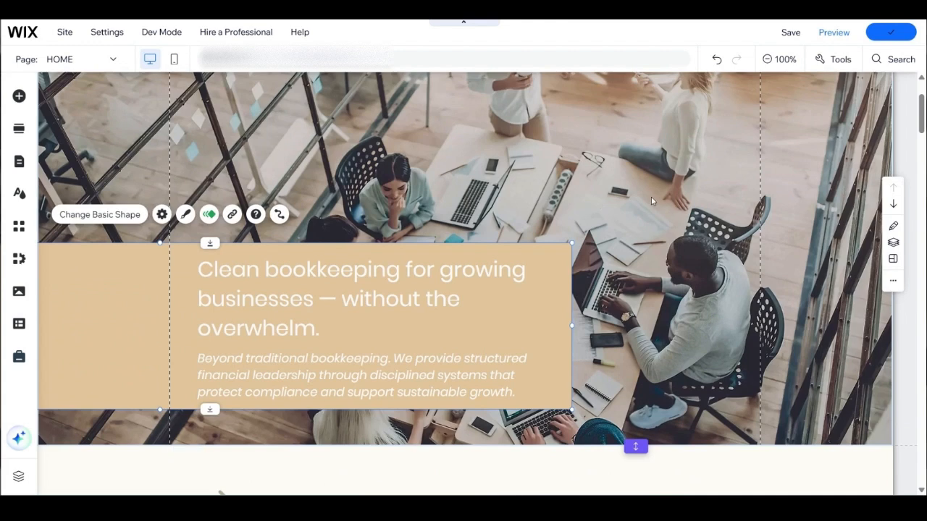
{"action": "left_click", "coordinate": [595, 148]}
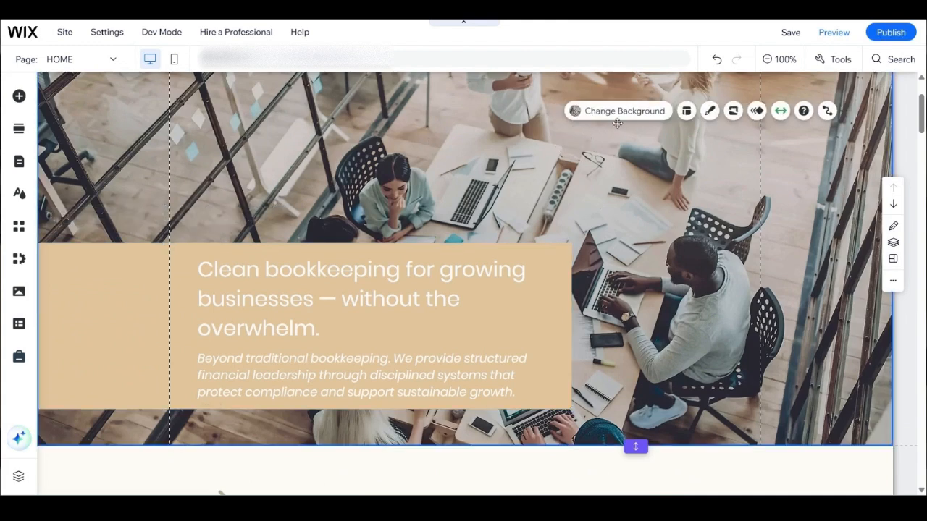
{"action": "left_click", "coordinate": [438, 155]}
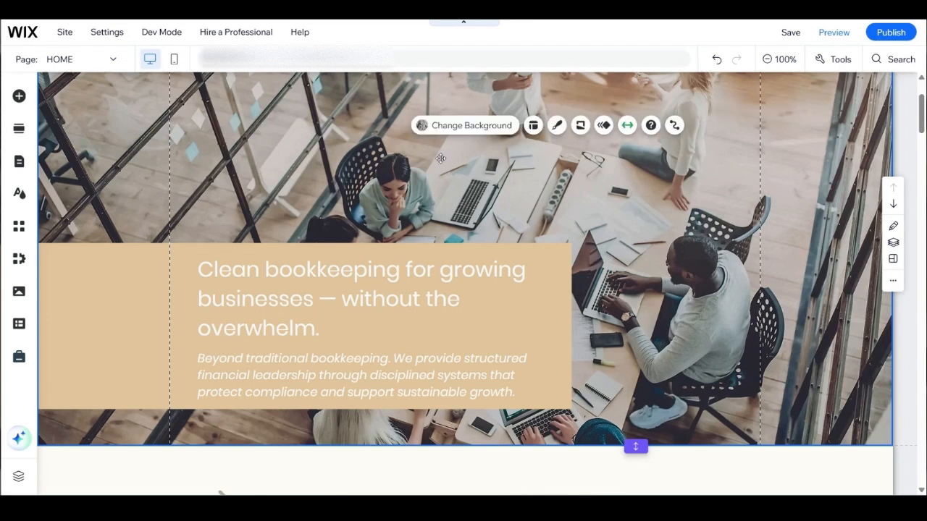
{"action": "left_click", "coordinate": [458, 127]}
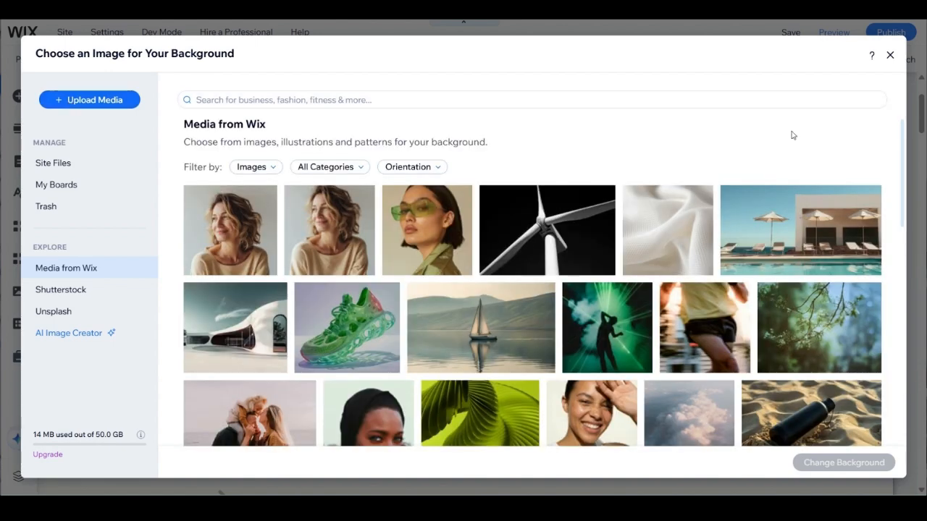
{"action": "left_click", "coordinate": [214, 237]}
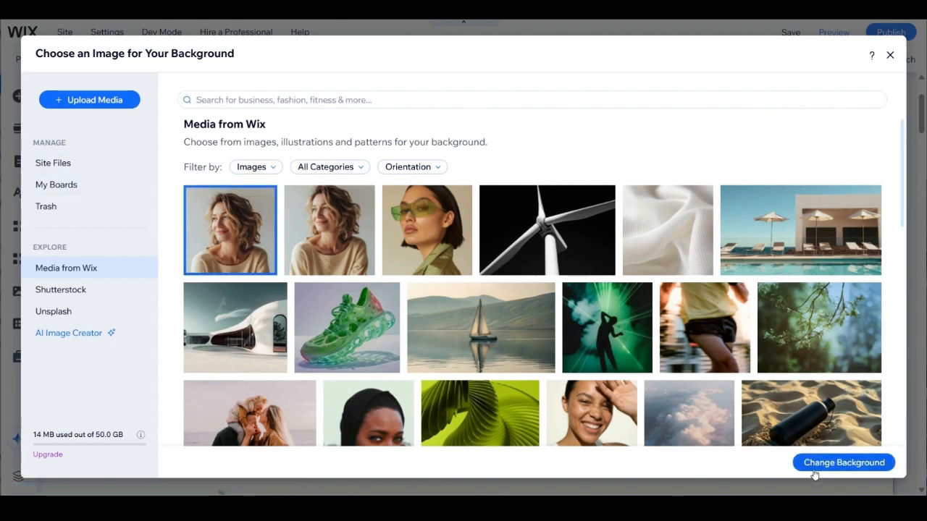
{"action": "left_click", "coordinate": [890, 55]}
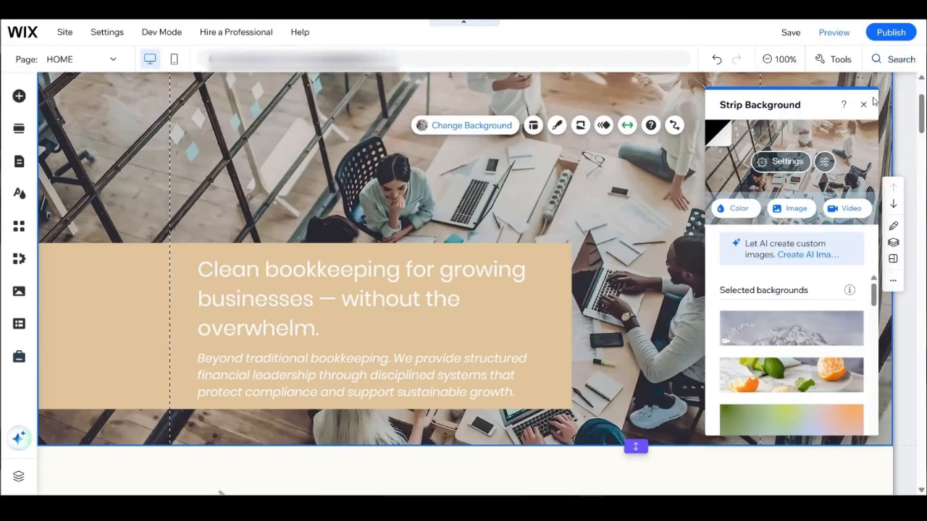
{"action": "left_click", "coordinate": [864, 104]}
Step: Try repositioning the tan shape behind the hero text across the background image
{"action": "scroll", "coordinate": [310, 238], "scroll_direction": "down", "scroll_amount": 1}
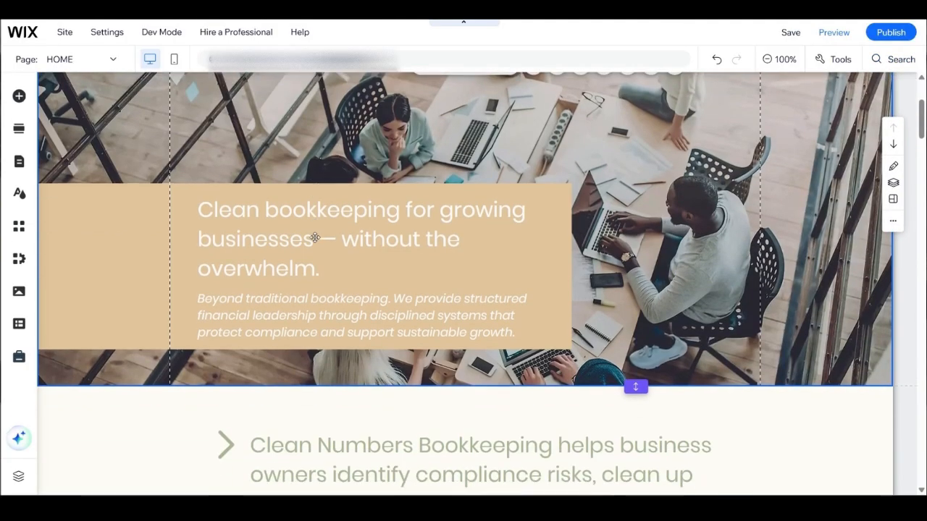
{"action": "left_click", "coordinate": [78, 239]}
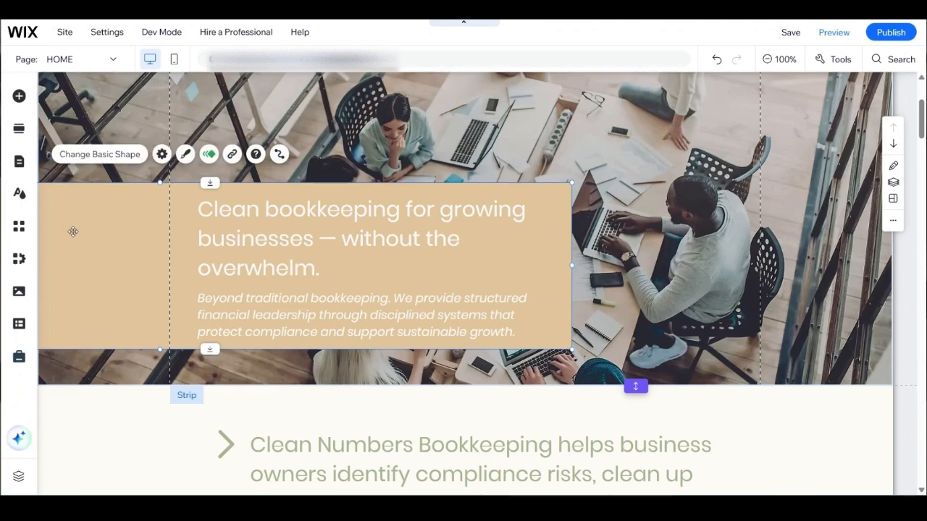
{"action": "left_click_drag", "start_coordinate": [76, 231], "coordinate": [334, 226]}
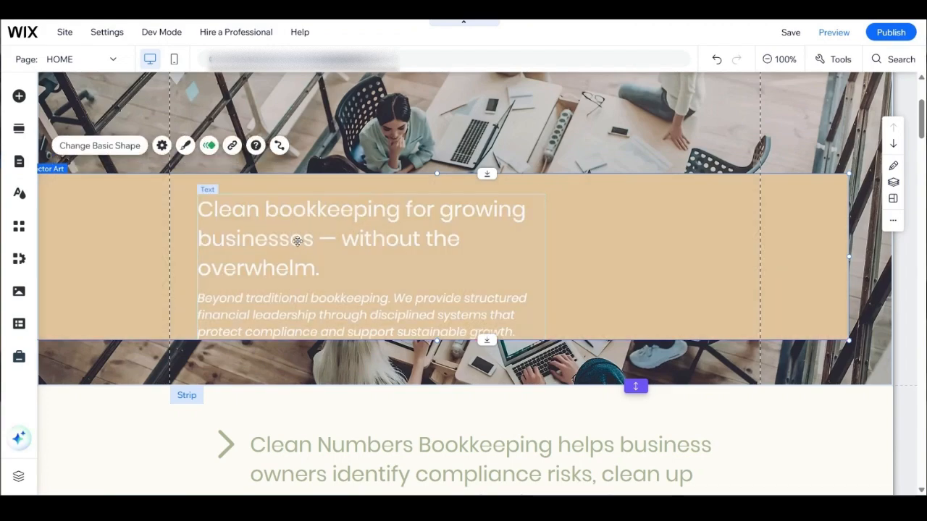
{"action": "left_click_drag", "start_coordinate": [92, 238], "coordinate": [261, 174]}
{"action": "left_click_drag", "start_coordinate": [626, 181], "coordinate": [498, 183]}
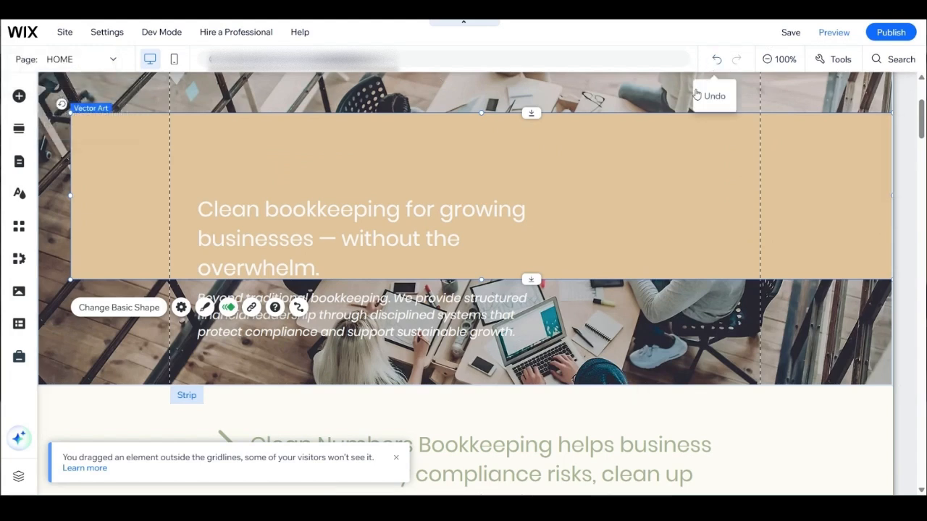
Step: Undo the moves of the tan shape behind the hero text
{"action": "left_click", "coordinate": [717, 59]}
{"action": "left_click", "coordinate": [716, 59]}
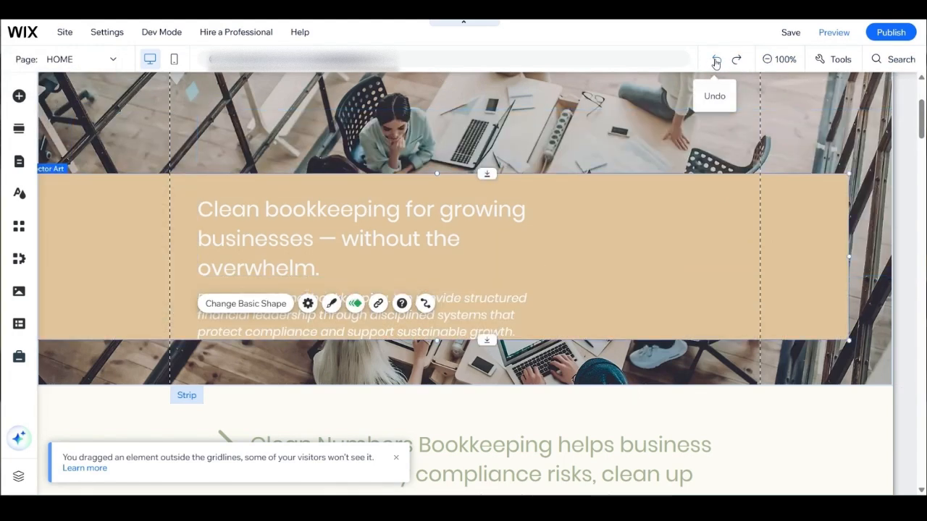
{"action": "left_click", "coordinate": [716, 63]}
{"action": "left_click", "coordinate": [592, 336]}
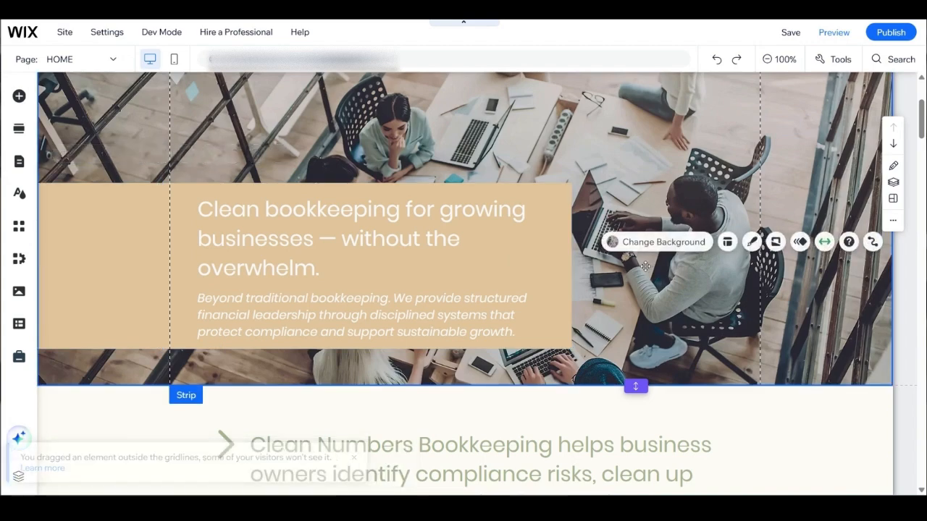
Step: Check the vector art replacement options for the chevron beside the Clarity section's main text, and close the picker
{"action": "scroll", "coordinate": [578, 242], "scroll_direction": "down", "scroll_amount": 3}
{"action": "scroll", "coordinate": [577, 242], "scroll_direction": "down", "scroll_amount": 2}
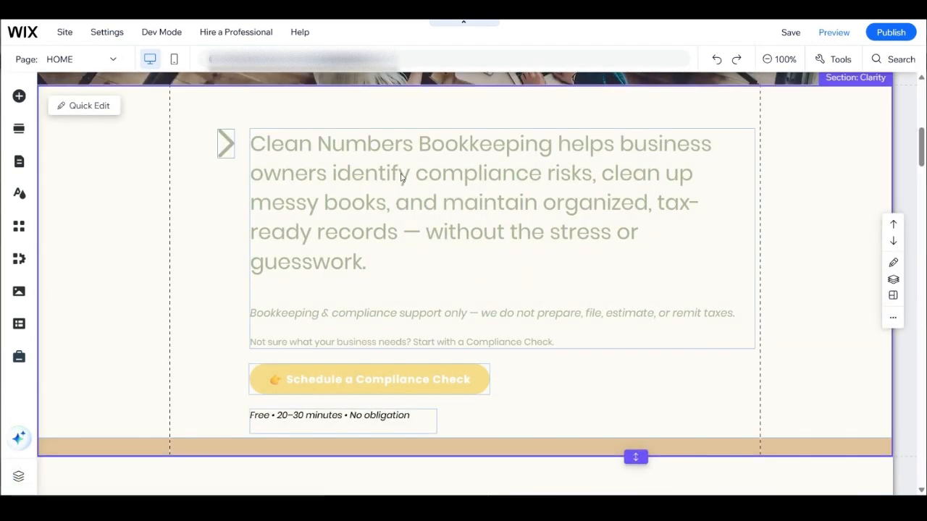
{"action": "left_click", "coordinate": [316, 155]}
{"action": "left_click", "coordinate": [228, 145]}
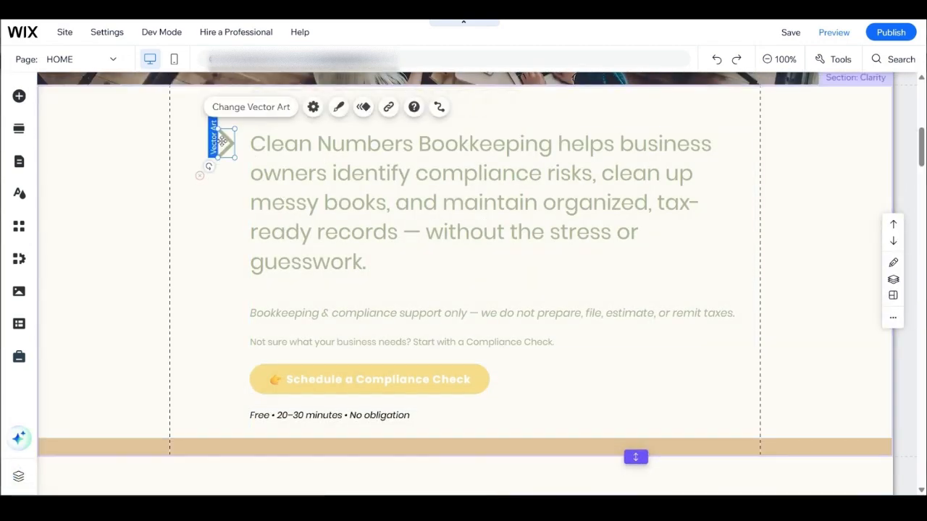
{"action": "double_click", "coordinate": [228, 147]}
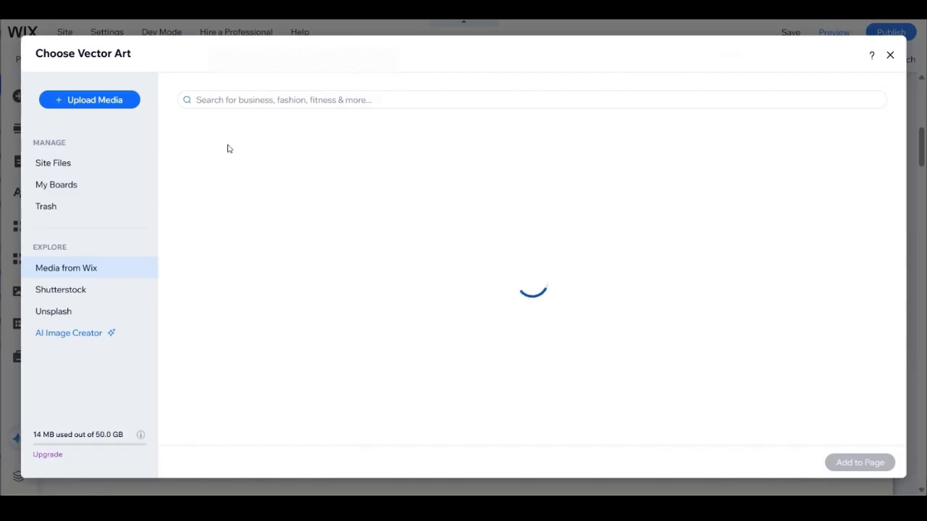
{"action": "left_click", "coordinate": [891, 55]}
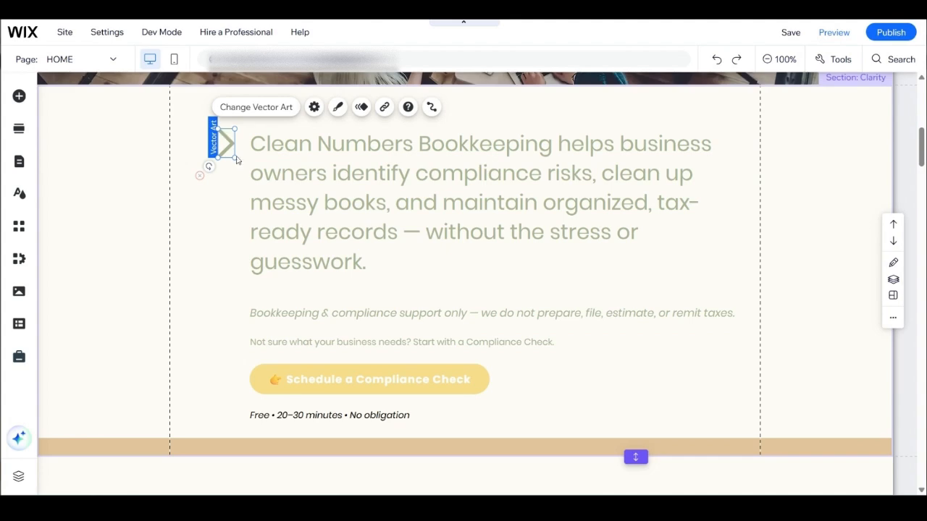
Step: Browse the Wix vector art library for chevron alternatives, and close it without adding any artwork
{"action": "left_click", "coordinate": [251, 233]}
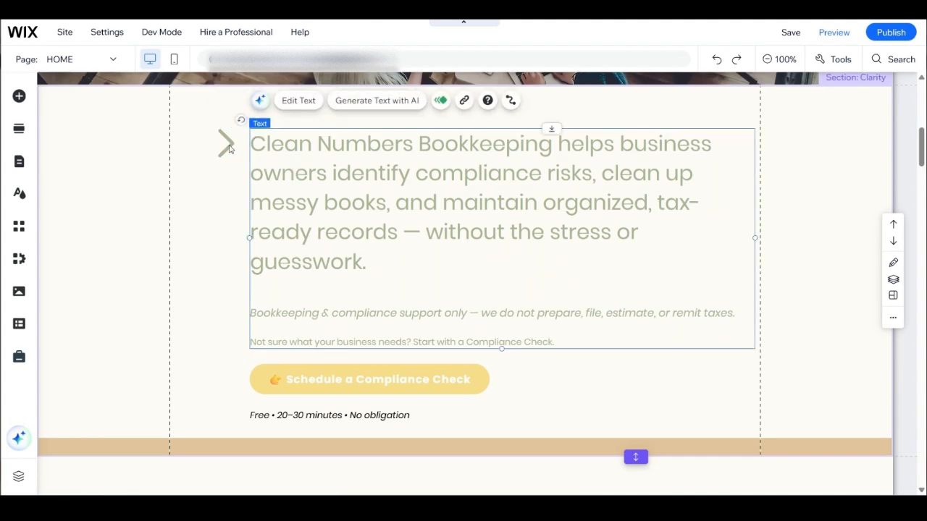
{"action": "left_click", "coordinate": [226, 143]}
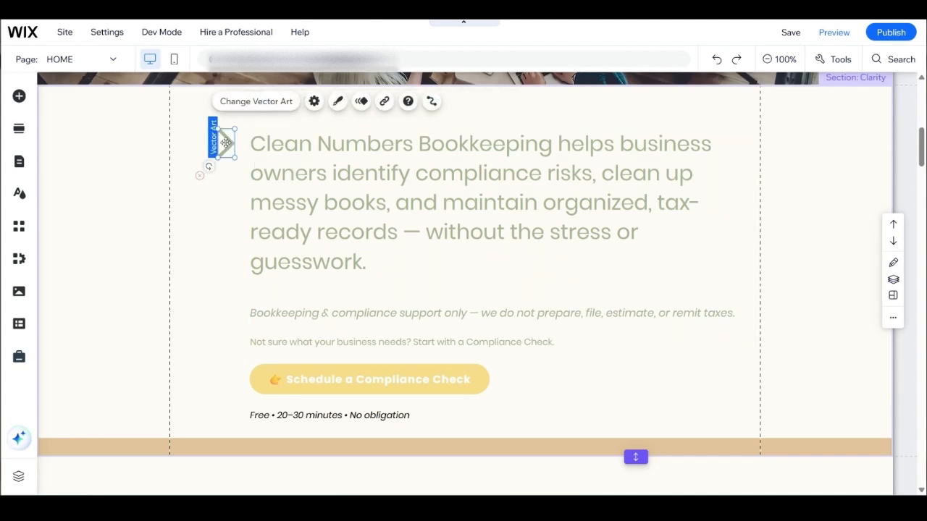
{"action": "double_click", "coordinate": [226, 143]}
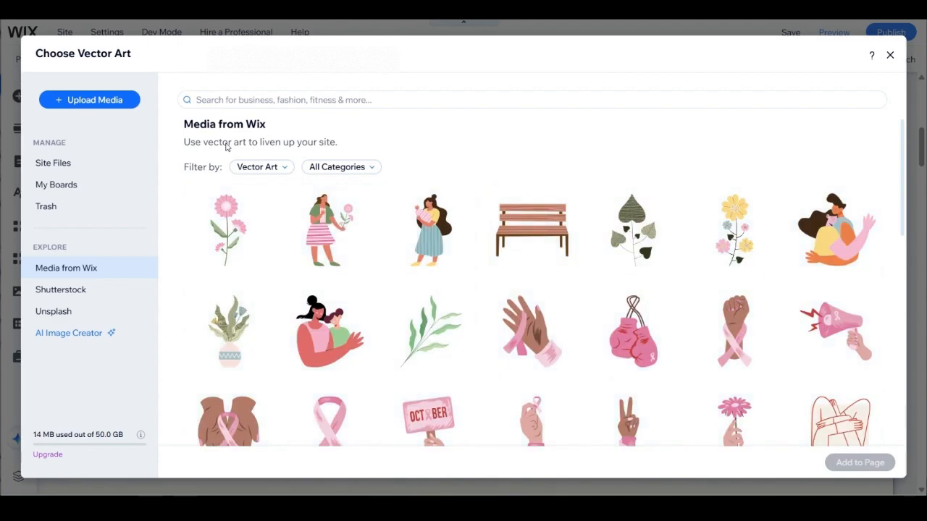
{"action": "scroll", "coordinate": [623, 330], "scroll_direction": "down", "scroll_amount": 3}
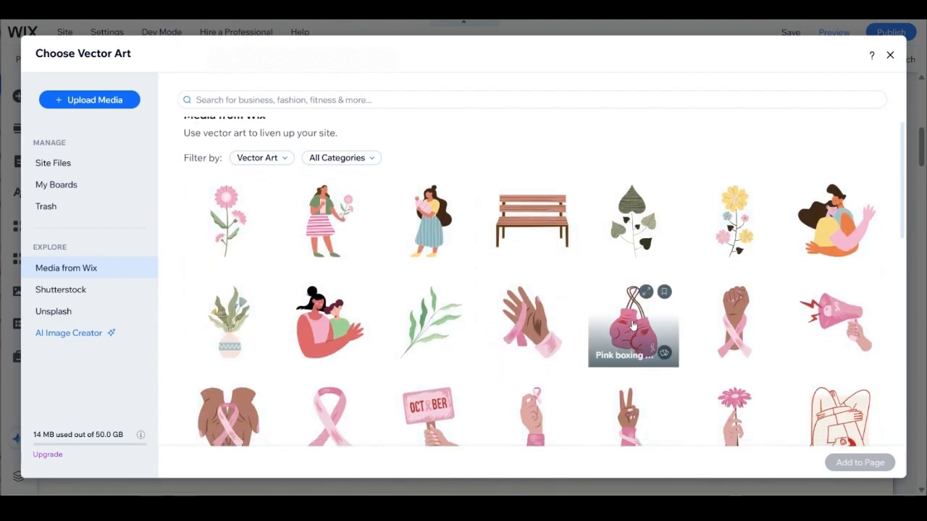
{"action": "scroll", "coordinate": [616, 324], "scroll_direction": "down", "scroll_amount": 1}
{"action": "scroll", "coordinate": [601, 323], "scroll_direction": "down", "scroll_amount": 1}
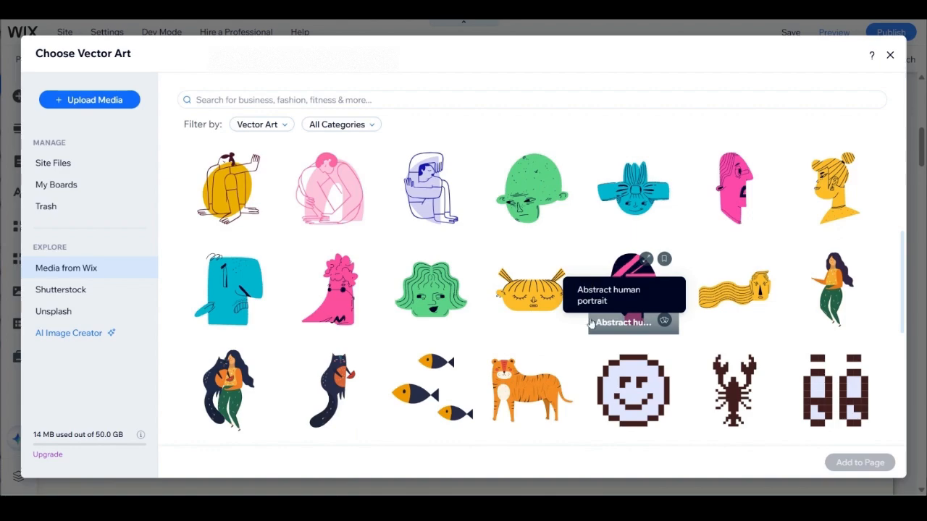
{"action": "scroll", "coordinate": [883, 138], "scroll_direction": "down", "scroll_amount": 2}
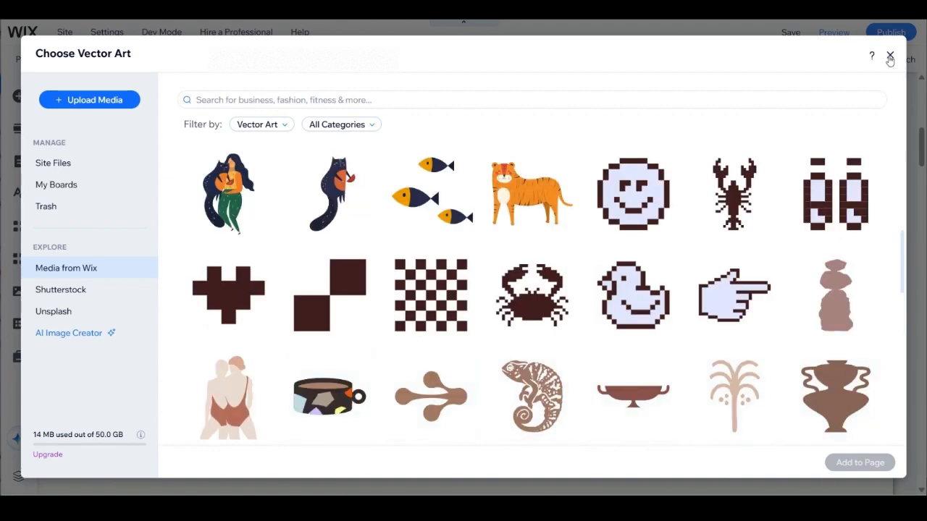
{"action": "left_click", "coordinate": [890, 57]}
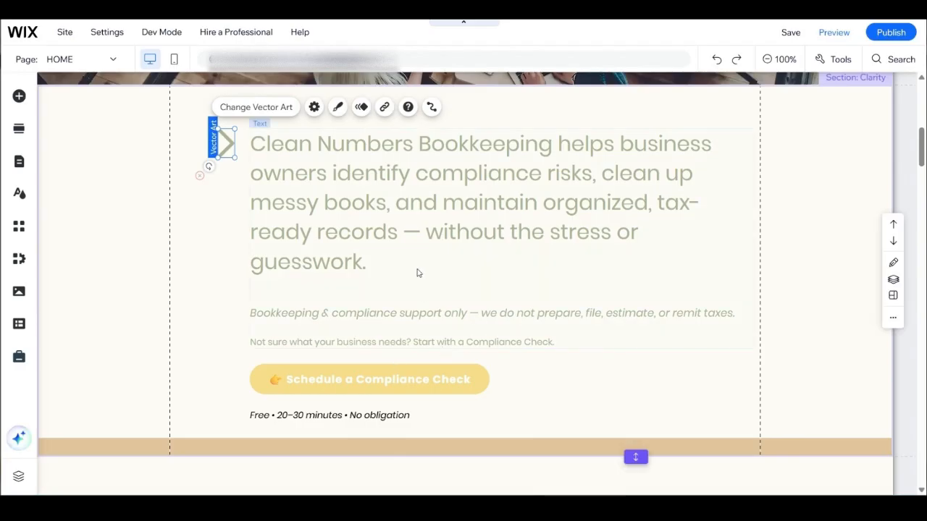
Step: Select the "Schedule a Compliance Check" button and browse the themed, text and icon button designs available to add
{"action": "left_click", "coordinate": [283, 384]}
{"action": "scroll", "coordinate": [282, 386], "scroll_direction": "down", "scroll_amount": 2}
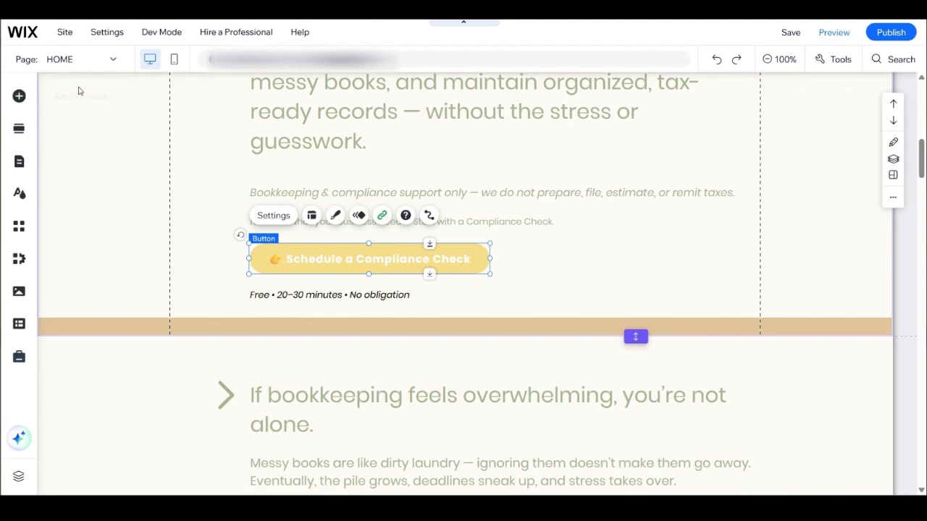
{"action": "left_click", "coordinate": [19, 97]}
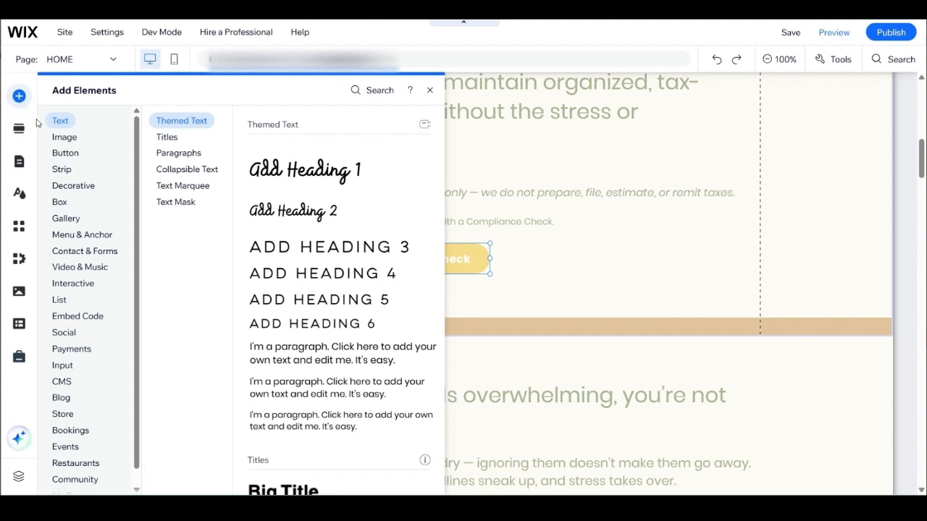
{"action": "left_click", "coordinate": [64, 138]}
{"action": "left_click", "coordinate": [65, 154]}
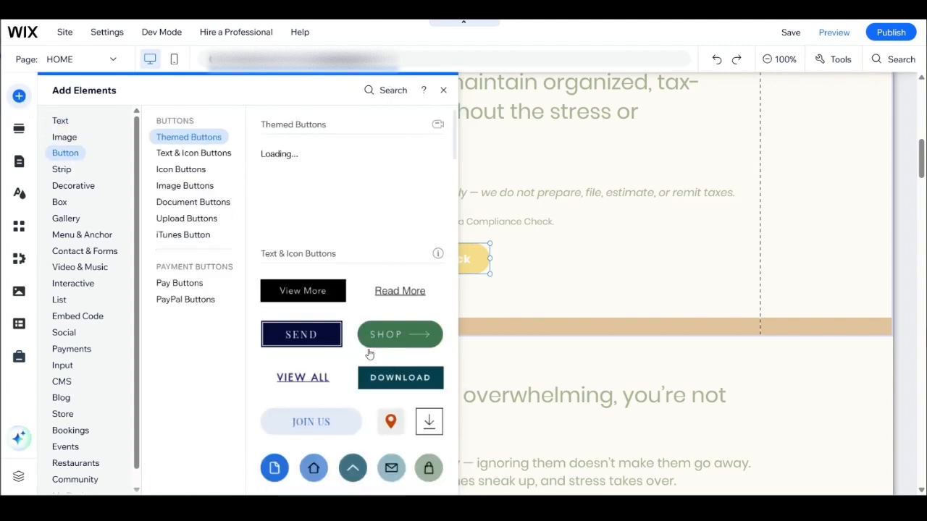
{"action": "scroll", "coordinate": [367, 355], "scroll_direction": "down", "scroll_amount": 3}
{"action": "scroll", "coordinate": [368, 355], "scroll_direction": "down", "scroll_amount": 5}
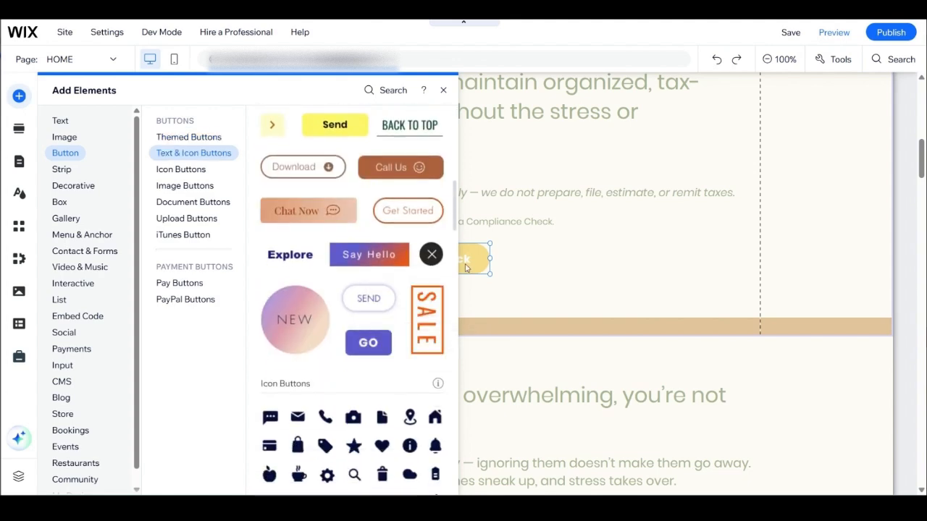
{"action": "scroll", "coordinate": [392, 338], "scroll_direction": "down", "scroll_amount": 1}
{"action": "scroll", "coordinate": [393, 338], "scroll_direction": "up", "scroll_amount": 5}
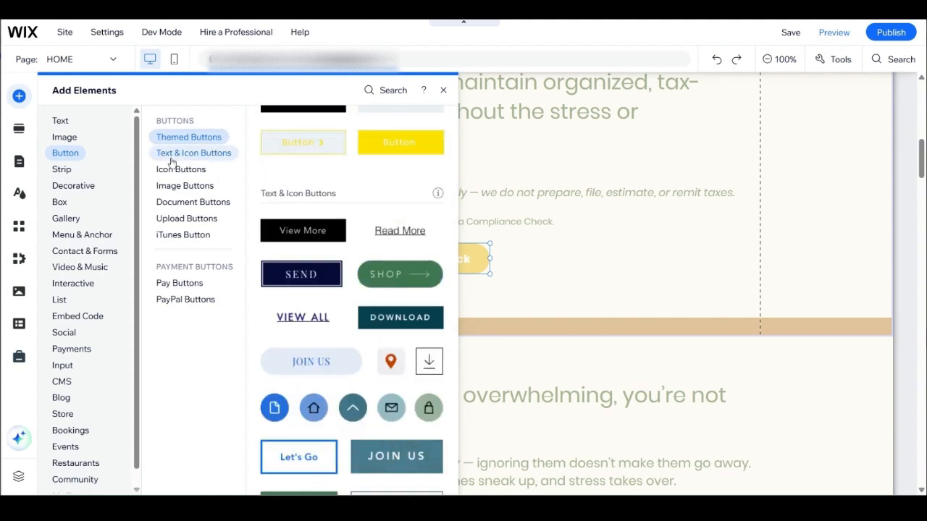
Step: Browse the image, embed code, gallery and box elements available to add, and close the element library
{"action": "left_click", "coordinate": [66, 138]}
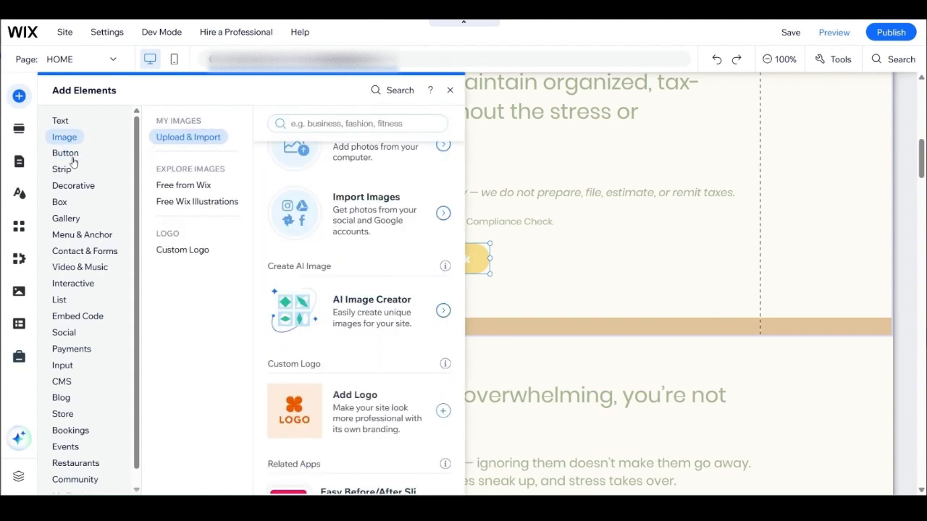
{"action": "left_click", "coordinate": [62, 299]}
{"action": "left_click", "coordinate": [62, 300]}
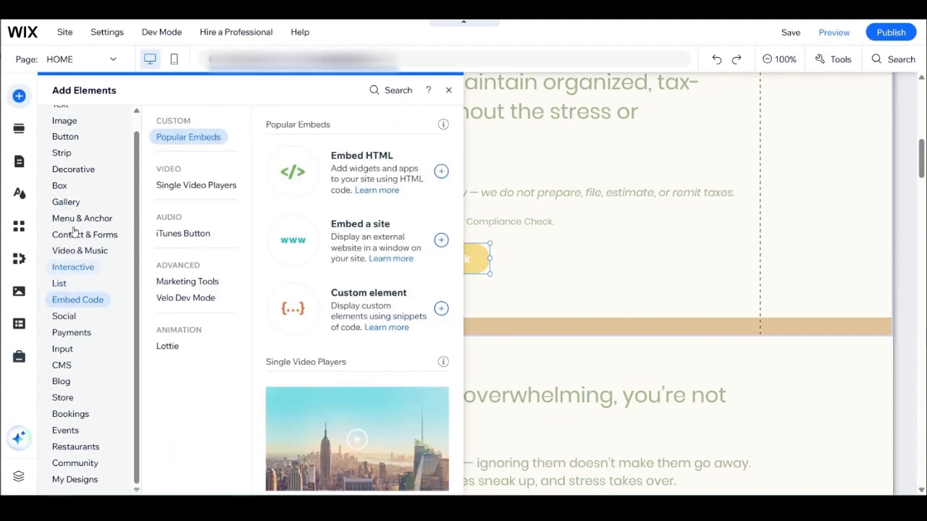
{"action": "left_click", "coordinate": [66, 202]}
{"action": "left_click", "coordinate": [74, 169]}
{"action": "left_click", "coordinate": [72, 205]}
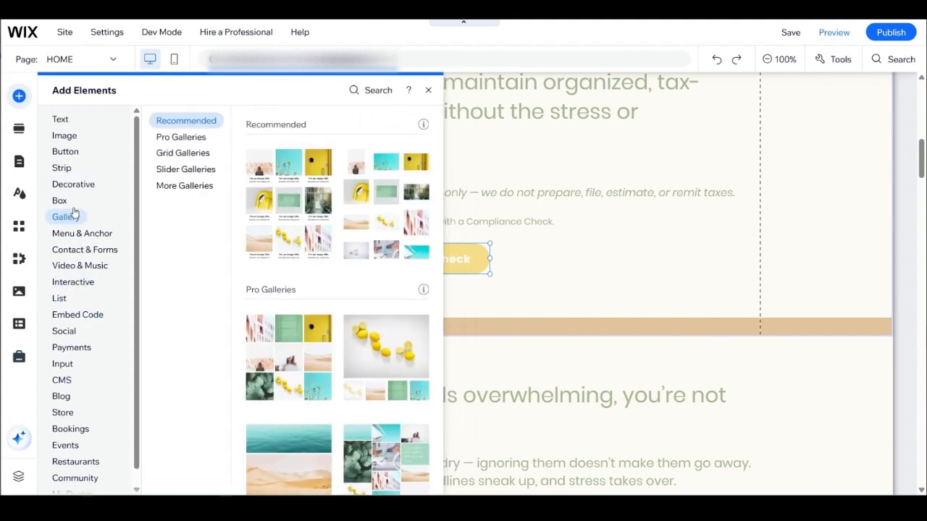
{"action": "left_click", "coordinate": [71, 201]}
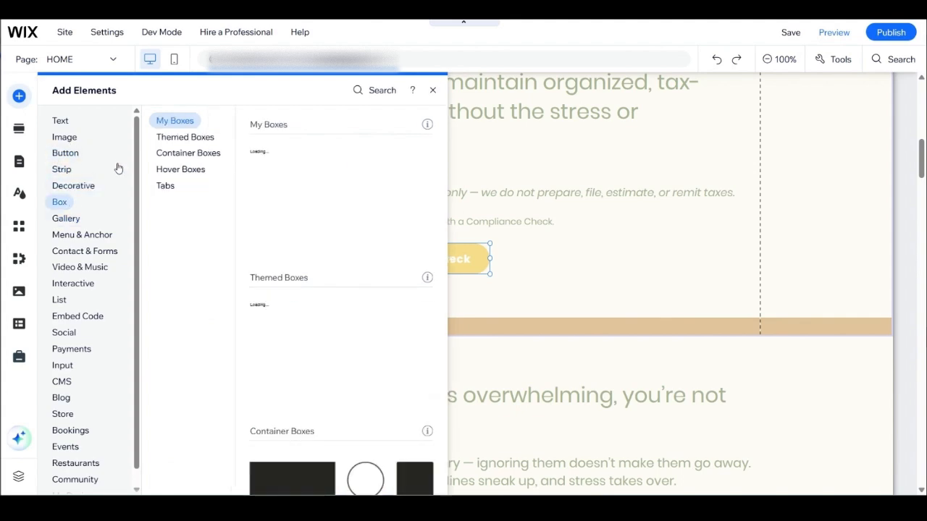
{"action": "left_click", "coordinate": [432, 92]}
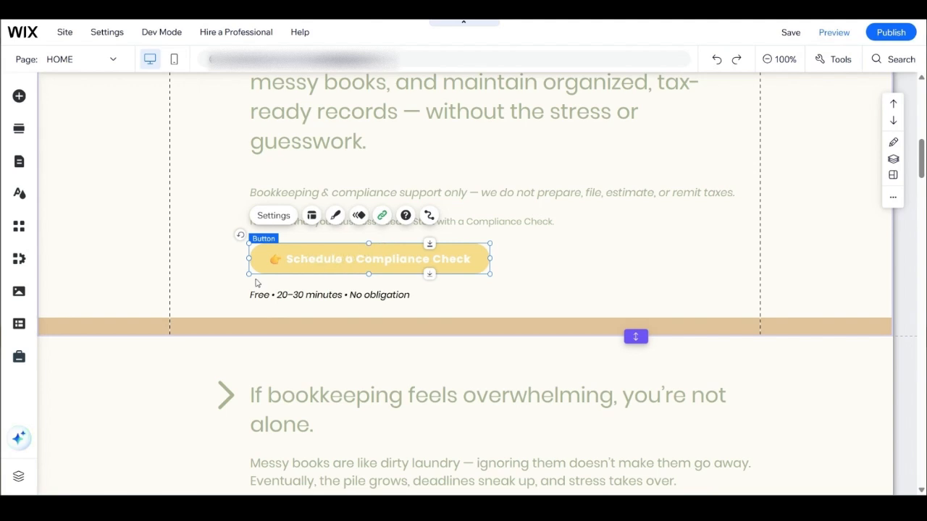
Step: Review the web address link of the "Schedule a Compliance Check" button, and close the link settings without changing them
{"action": "double_click", "coordinate": [319, 258]}
{"action": "left_click", "coordinate": [416, 258]}
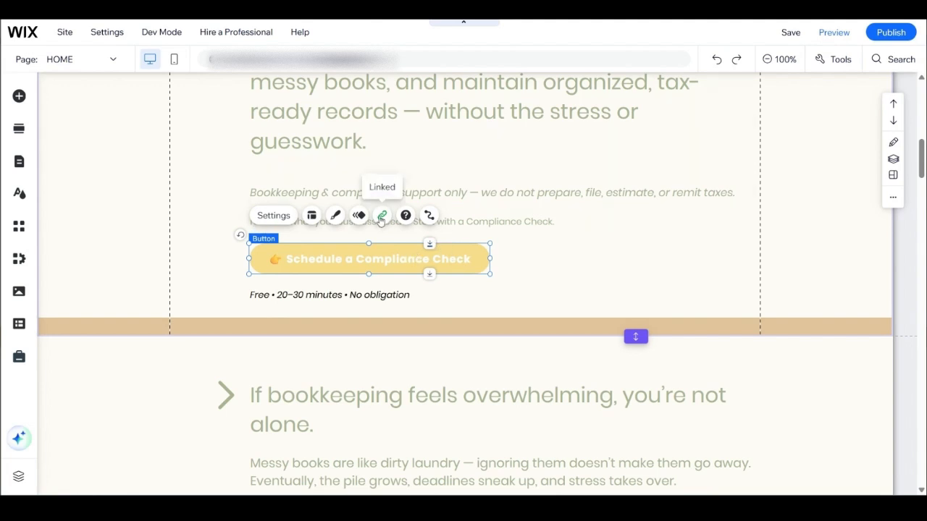
{"action": "left_click", "coordinate": [382, 217]}
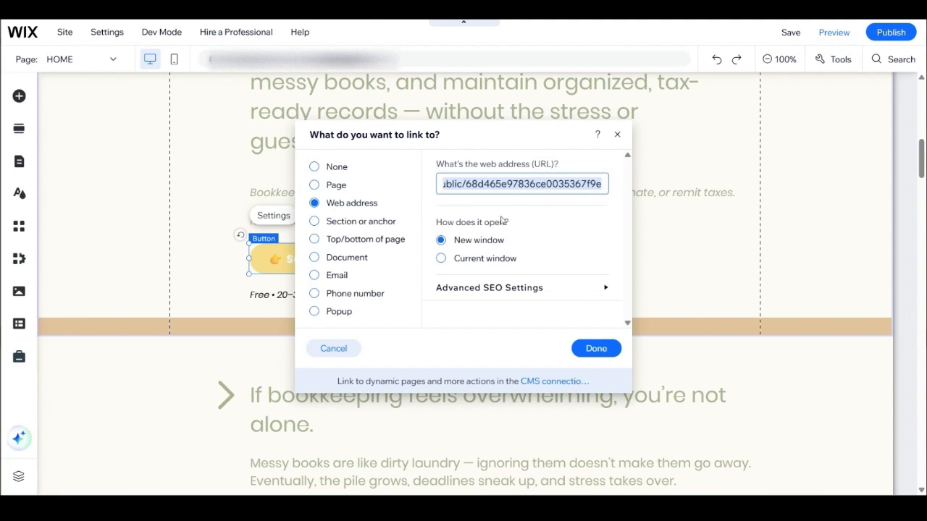
{"action": "left_click", "coordinate": [495, 184]}
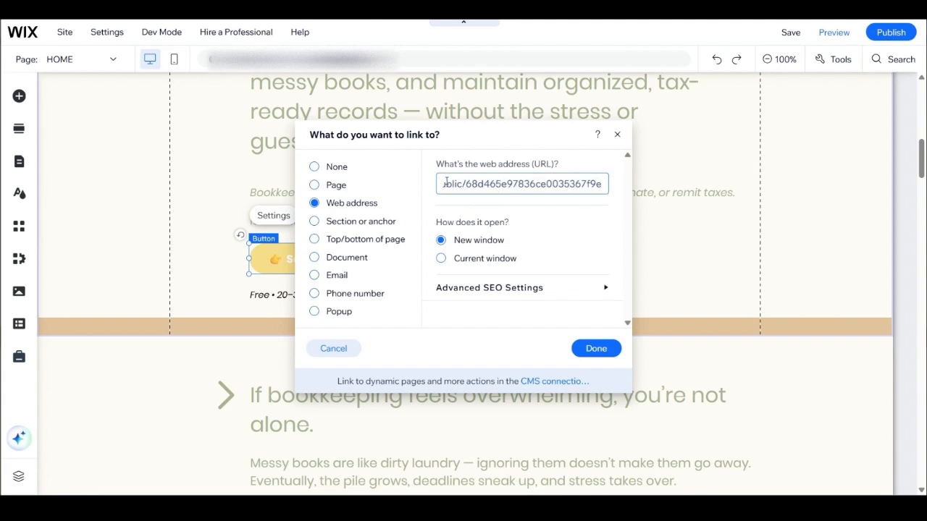
{"action": "left_click_drag", "start_coordinate": [446, 184], "coordinate": [619, 193]}
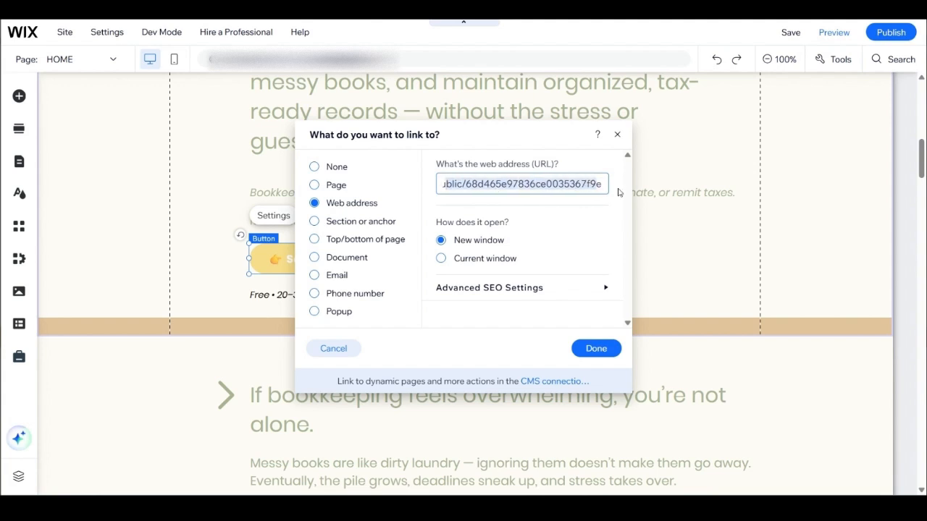
{"action": "left_click", "coordinate": [514, 185]}
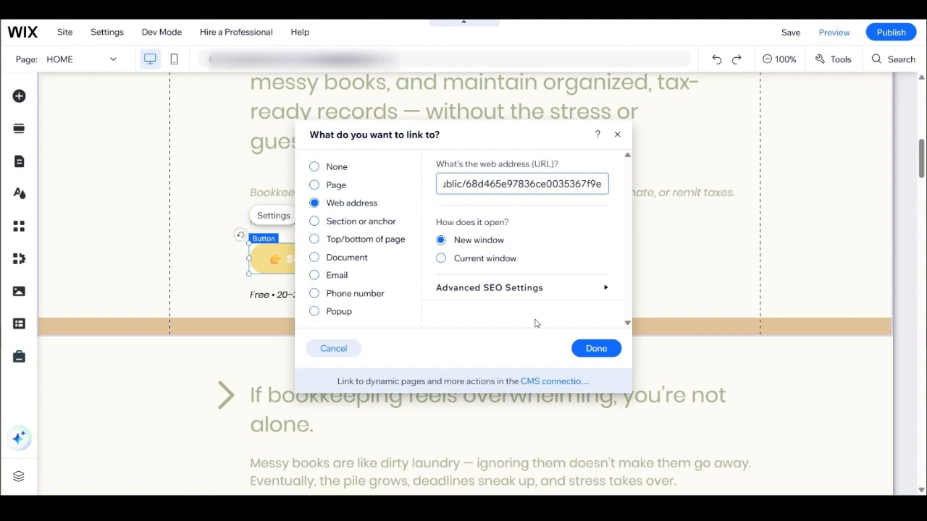
{"action": "left_click", "coordinate": [617, 133]}
{"action": "left_click", "coordinate": [601, 275]}
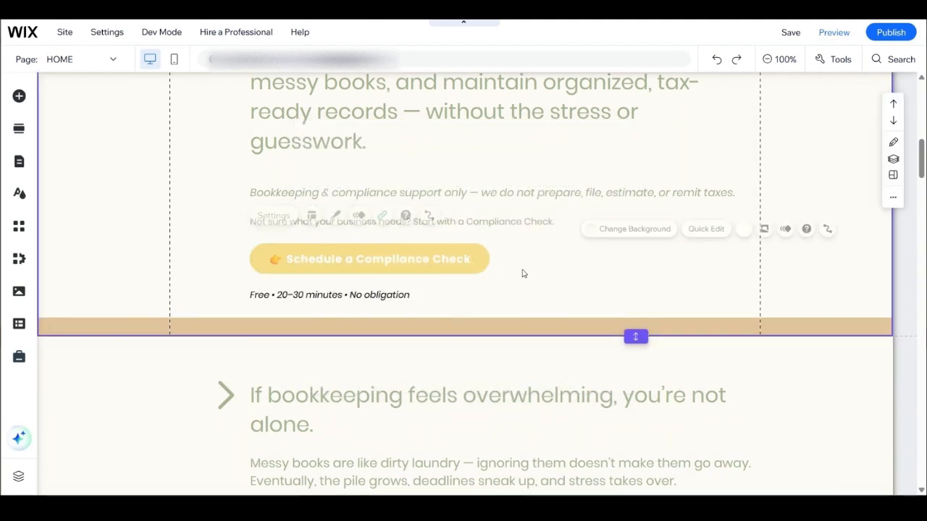
Step: Browse the preset designs for the "Schedule a Compliance Check" button and open its design customization
{"action": "left_click", "coordinate": [375, 253]}
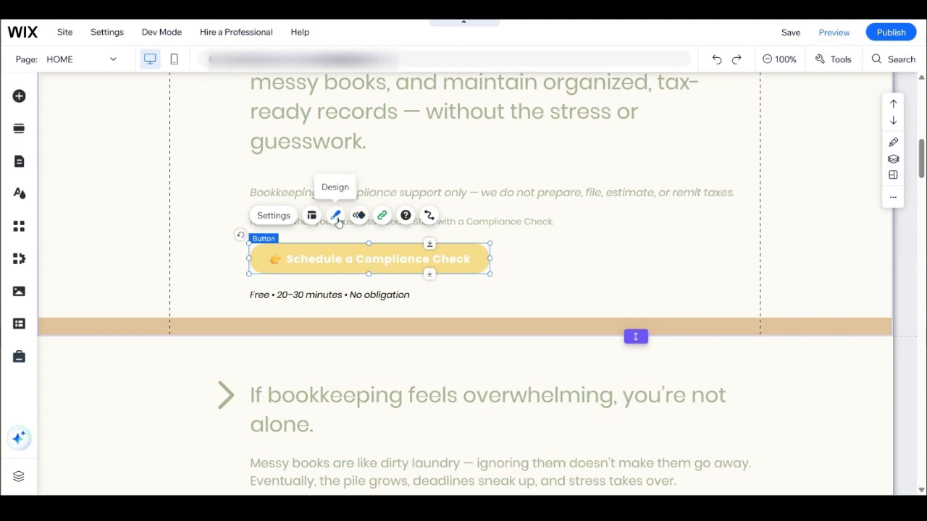
{"action": "left_click", "coordinate": [338, 221]}
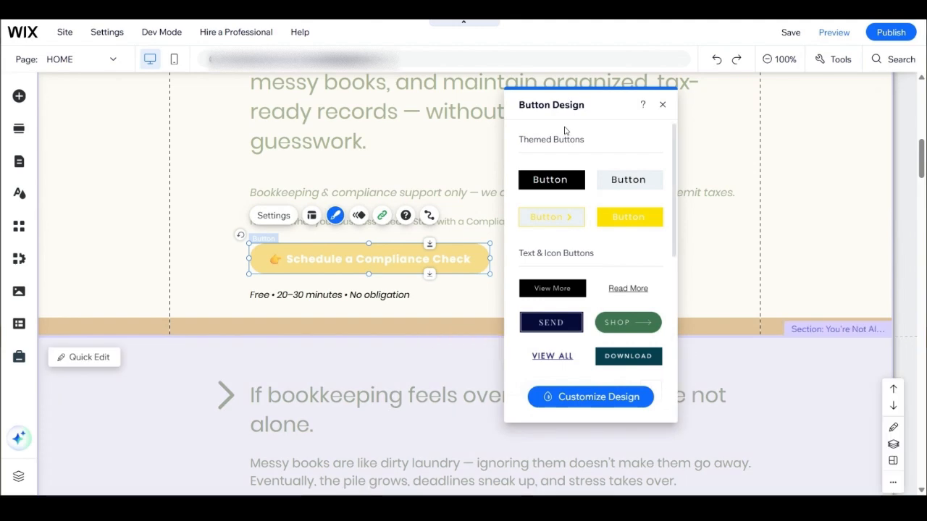
{"action": "scroll", "coordinate": [579, 261], "scroll_direction": "down", "scroll_amount": 4}
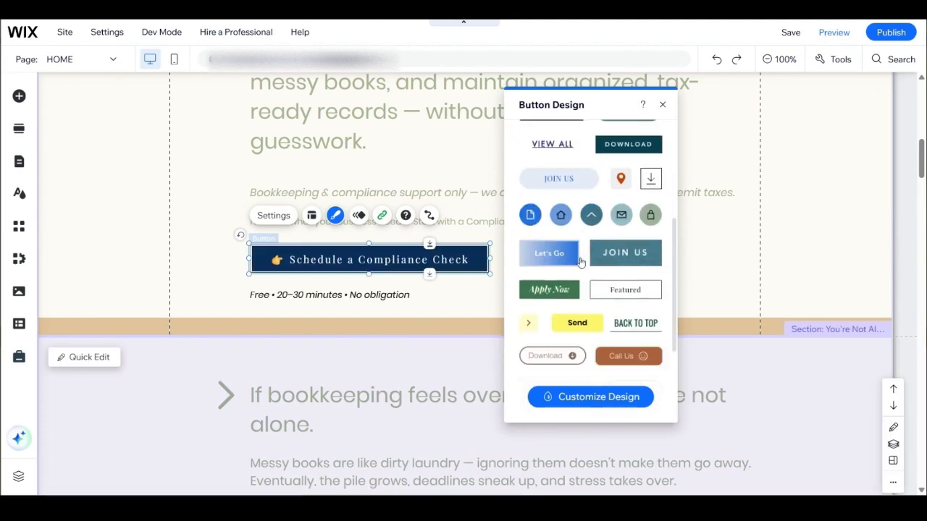
{"action": "left_click", "coordinate": [574, 402]}
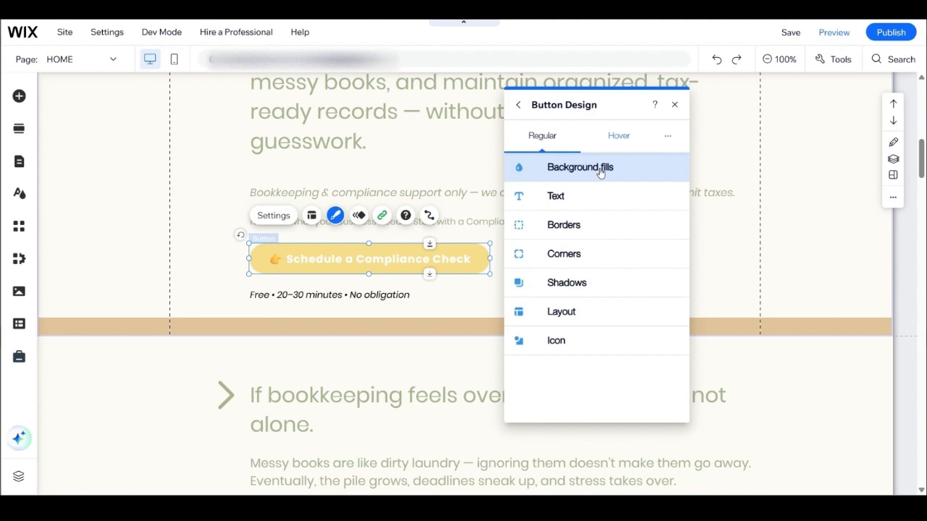
Step: Try the green and grey theme colors as the button's background fill, and settle on the yellow theme color #FFE300
{"action": "left_click", "coordinate": [601, 171]}
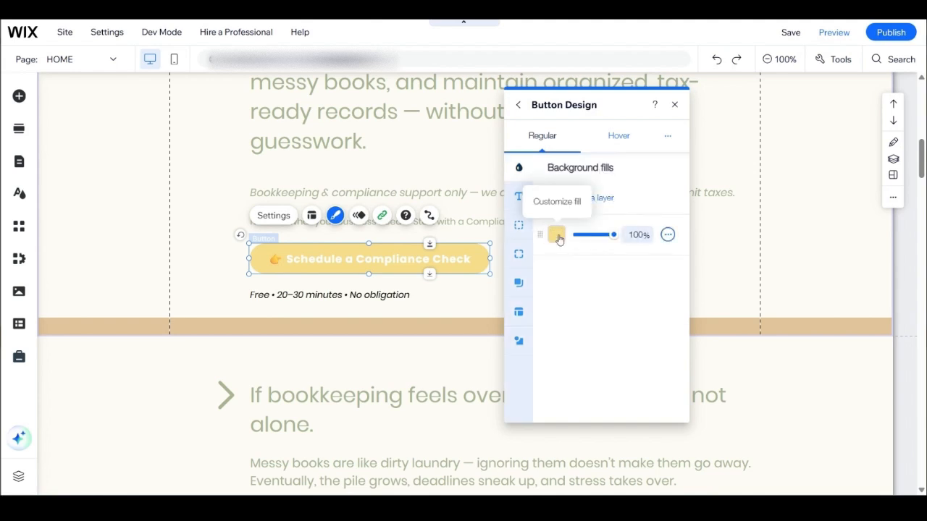
{"action": "left_click", "coordinate": [556, 236]}
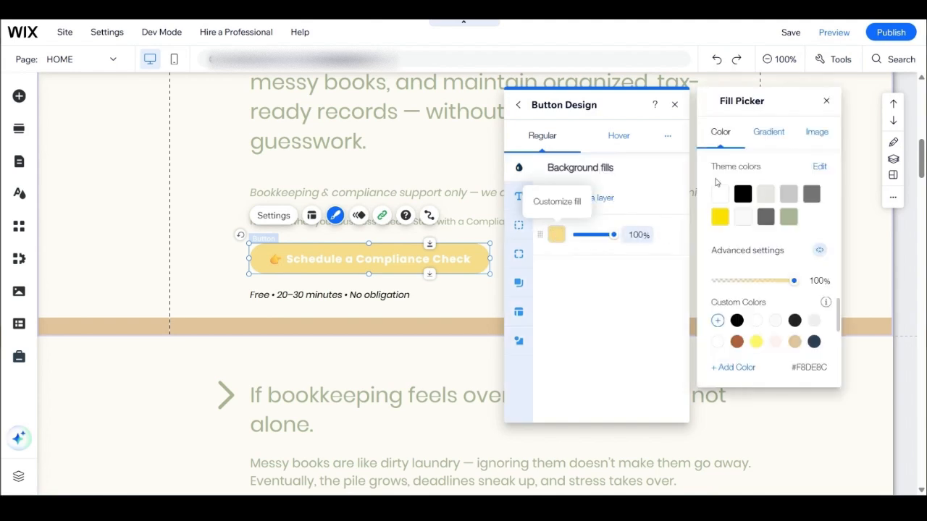
{"action": "left_click", "coordinate": [788, 216]}
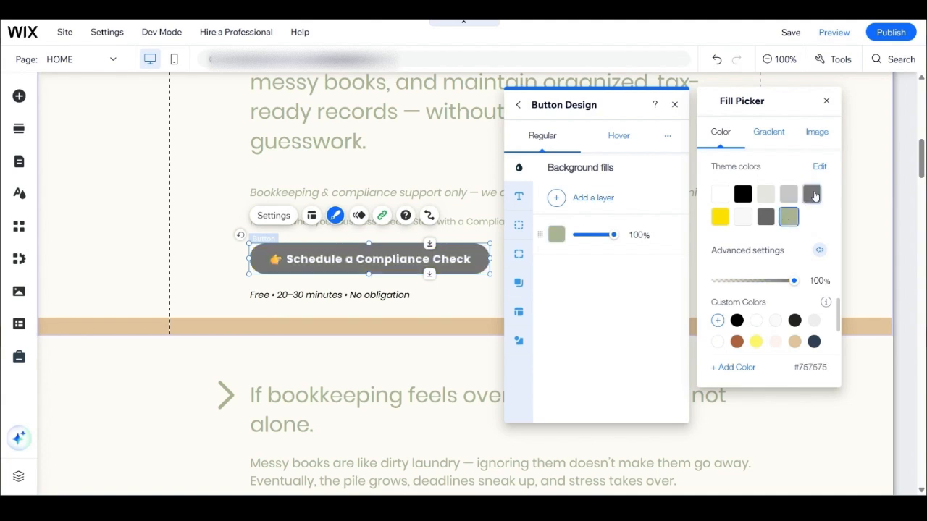
{"action": "left_click", "coordinate": [812, 194]}
{"action": "left_click", "coordinate": [788, 194]}
{"action": "left_click", "coordinate": [766, 195]}
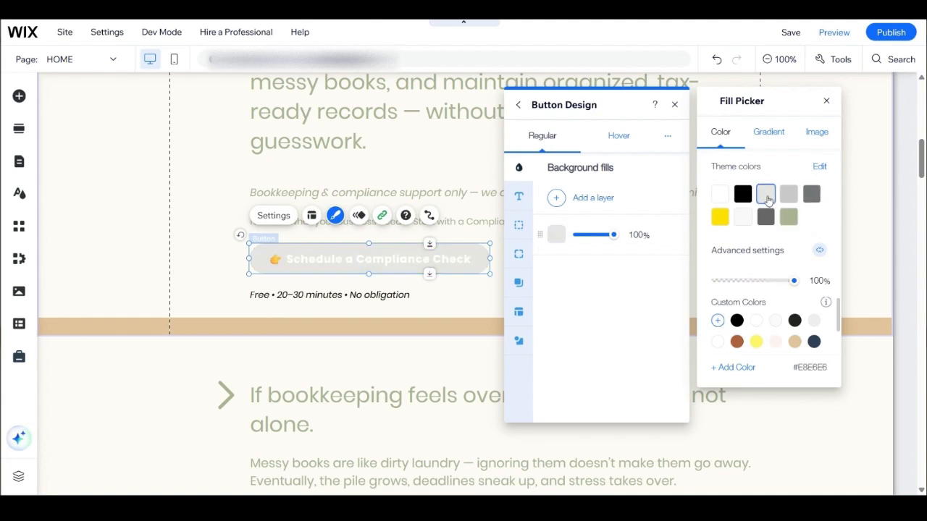
{"action": "left_click", "coordinate": [720, 216]}
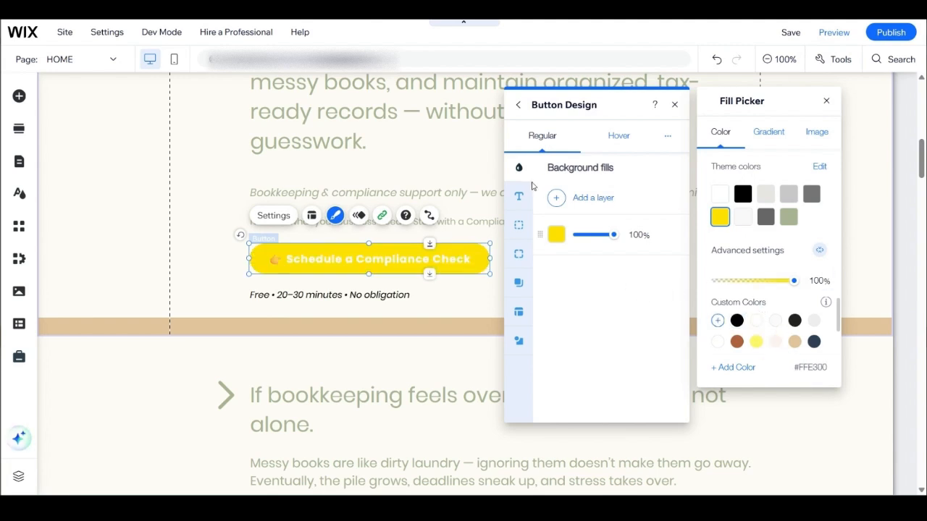
Step: Try black and light grey for the button's text, and settle on the dark grey theme color #757575
{"action": "left_click", "coordinate": [517, 197]}
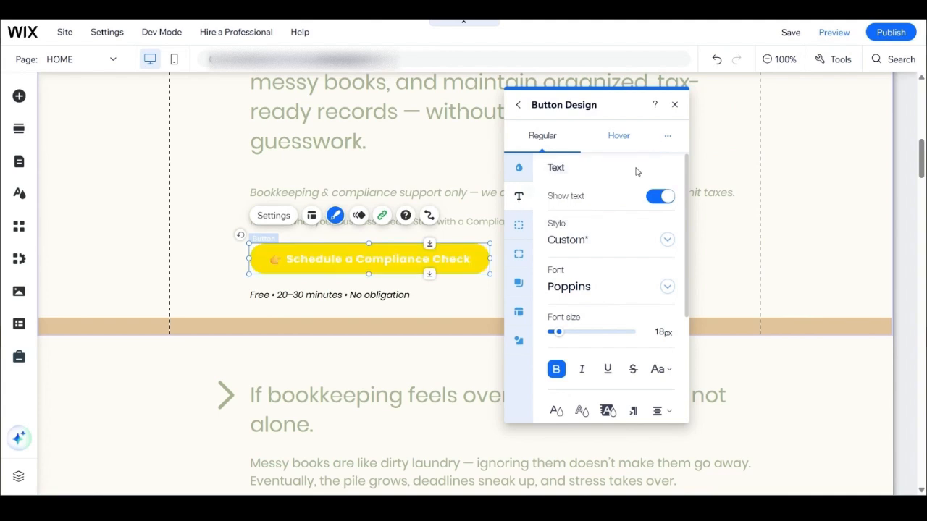
{"action": "scroll", "coordinate": [631, 202], "scroll_direction": "down", "scroll_amount": 5}
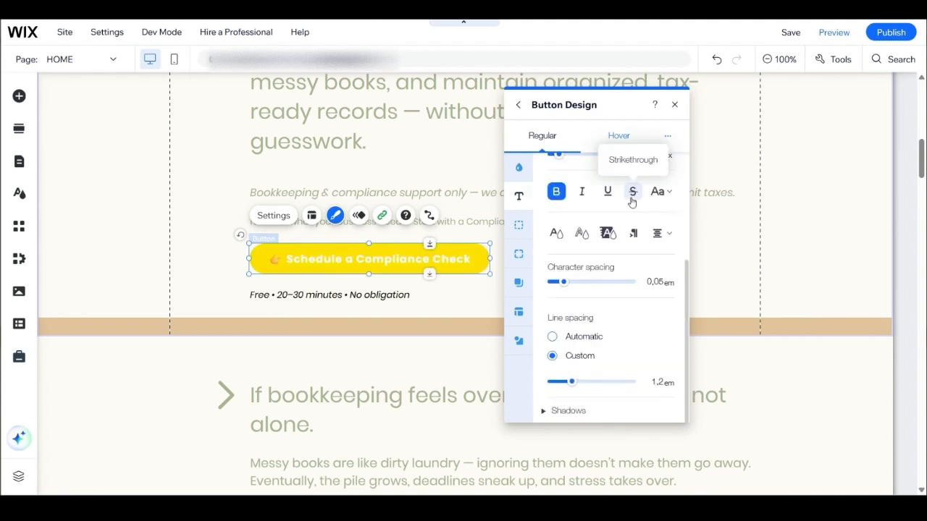
{"action": "scroll", "coordinate": [614, 257], "scroll_direction": "up", "scroll_amount": 1}
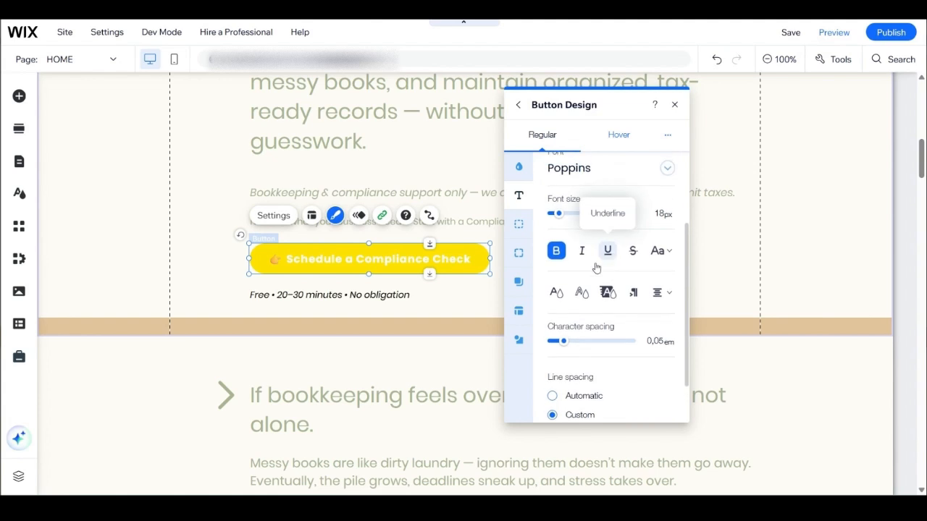
{"action": "left_click", "coordinate": [556, 294]}
{"action": "left_click", "coordinate": [743, 161]}
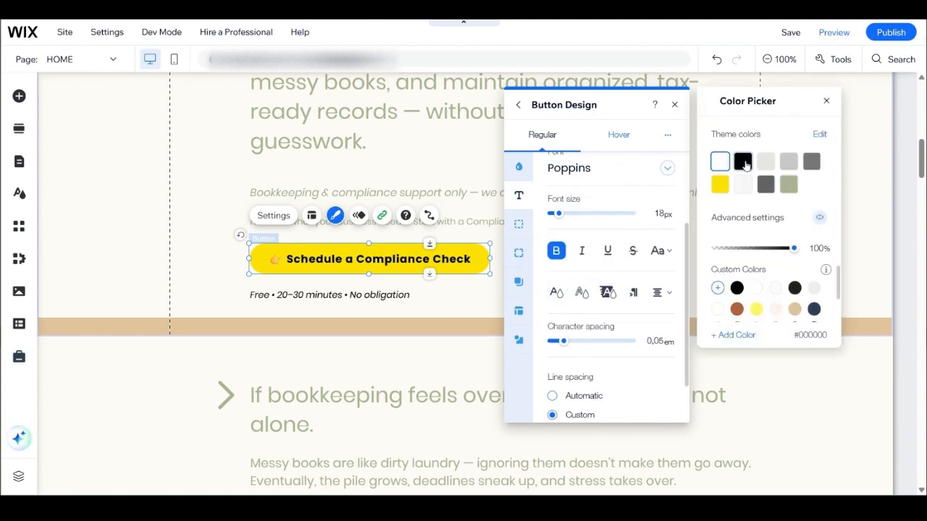
{"action": "left_click", "coordinate": [788, 162]}
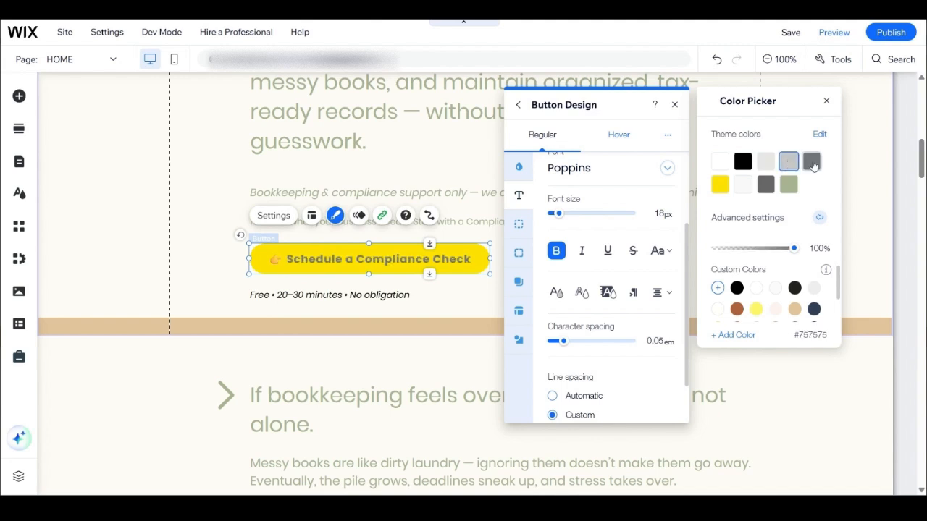
{"action": "left_click", "coordinate": [813, 164]}
{"action": "left_click", "coordinate": [610, 233]}
Step: Examine the button text's font choices, highlight, character spacing and line spacing options without changing them
{"action": "scroll", "coordinate": [609, 239], "scroll_direction": "up", "scroll_amount": 2}
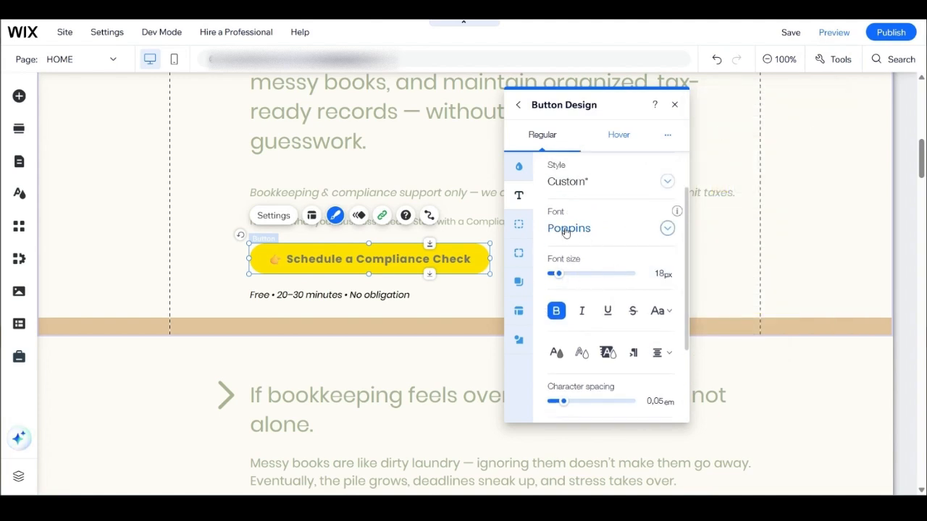
{"action": "left_click", "coordinate": [673, 232]}
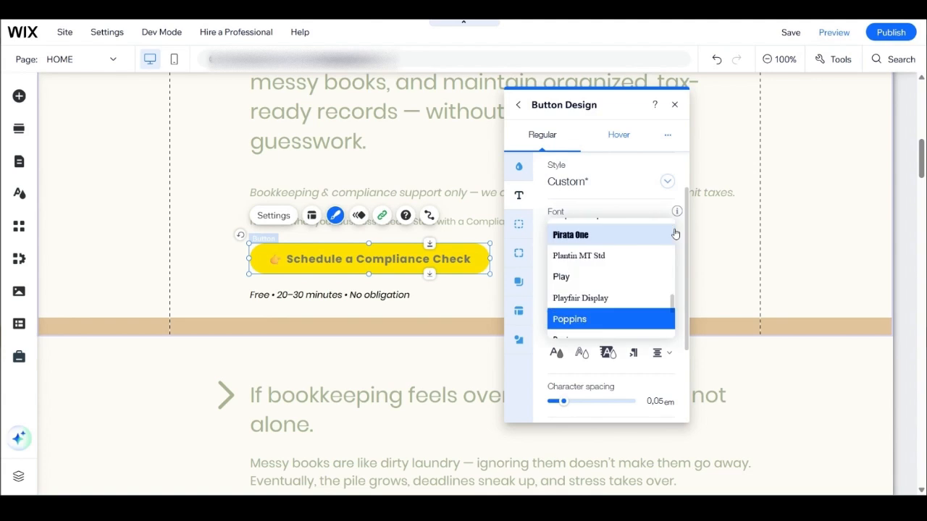
{"action": "left_click", "coordinate": [583, 206]}
{"action": "scroll", "coordinate": [582, 206], "scroll_direction": "down", "scroll_amount": 2}
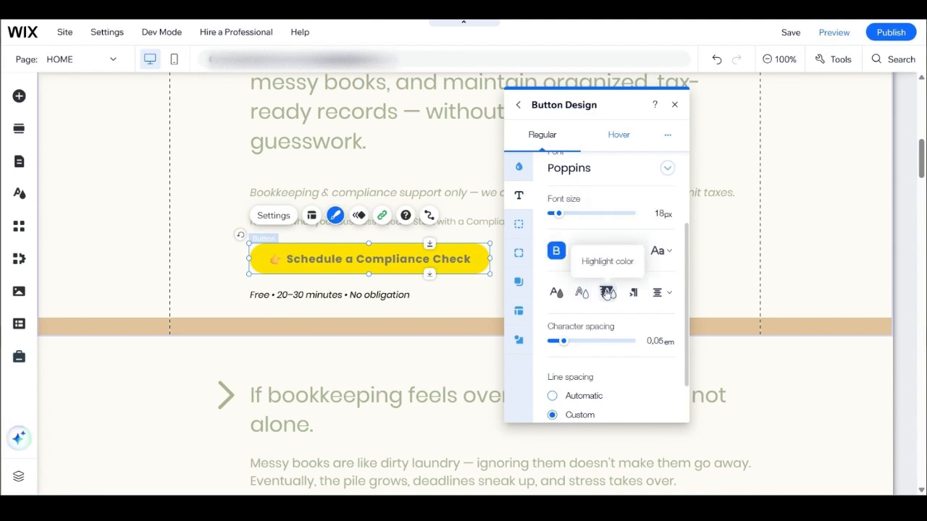
{"action": "scroll", "coordinate": [609, 309], "scroll_direction": "down", "scroll_amount": 1}
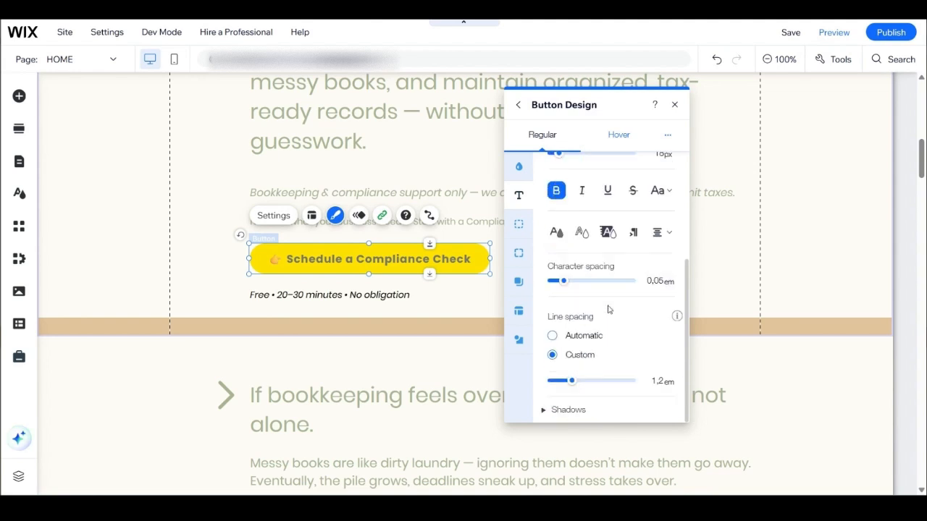
{"action": "scroll", "coordinate": [626, 317], "scroll_direction": "up", "scroll_amount": 3}
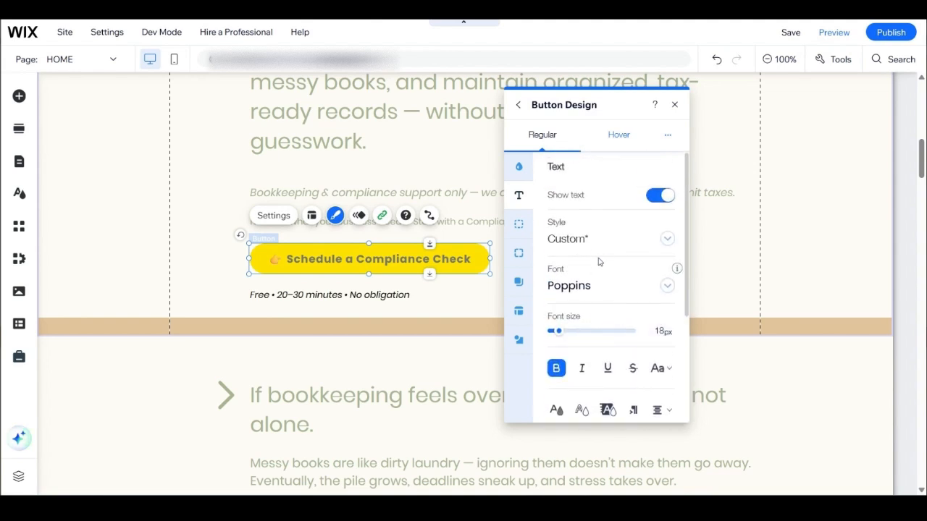
Step: Set the button's corner radius to 40 px after checking its borders, and look at its shadow options before closing the design settings
{"action": "left_click", "coordinate": [520, 228]}
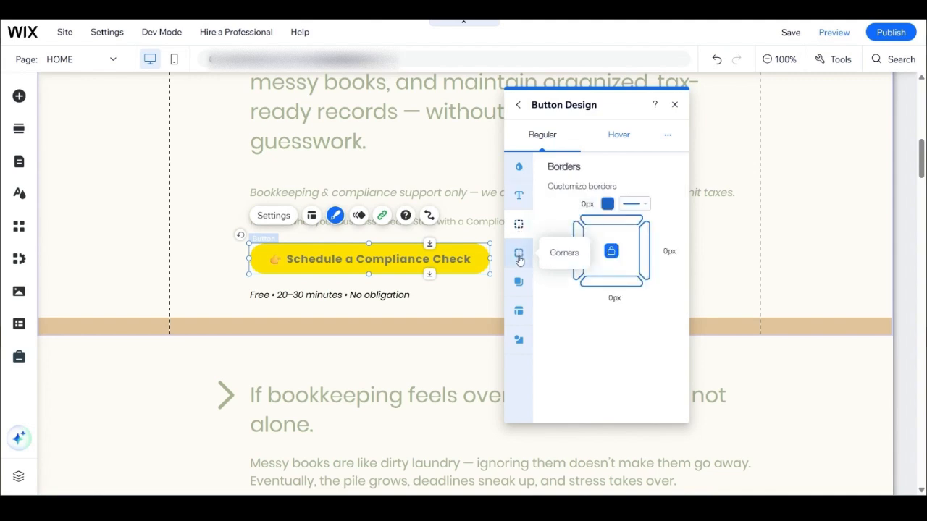
{"action": "left_click", "coordinate": [519, 257]}
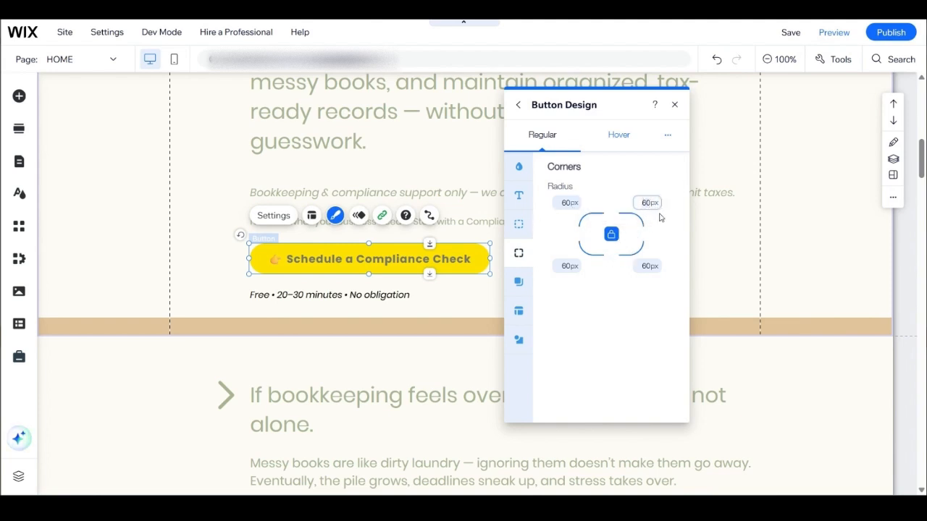
{"action": "key", "text": "BackSpace"}
{"action": "key", "text": "BackSpace"}
{"action": "type", "text": "40"}
{"action": "left_click", "coordinate": [585, 308]}
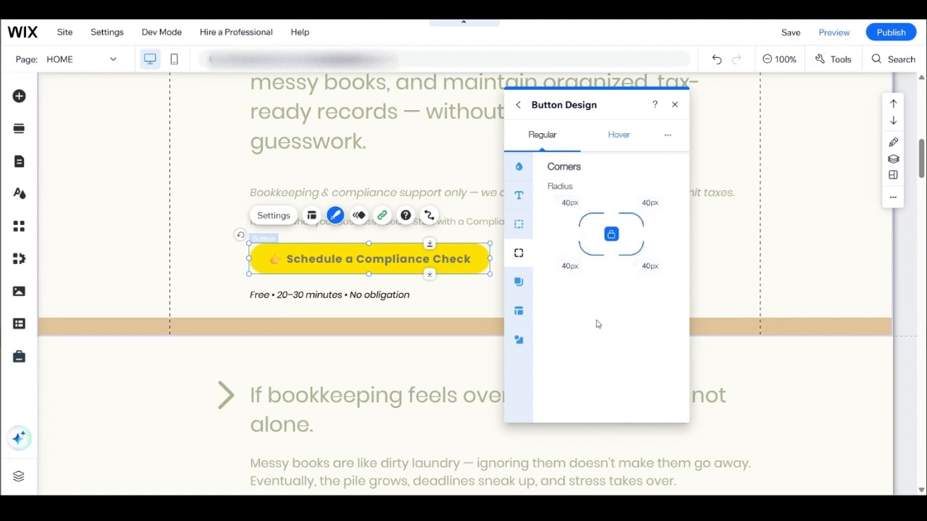
{"action": "left_click", "coordinate": [517, 282]}
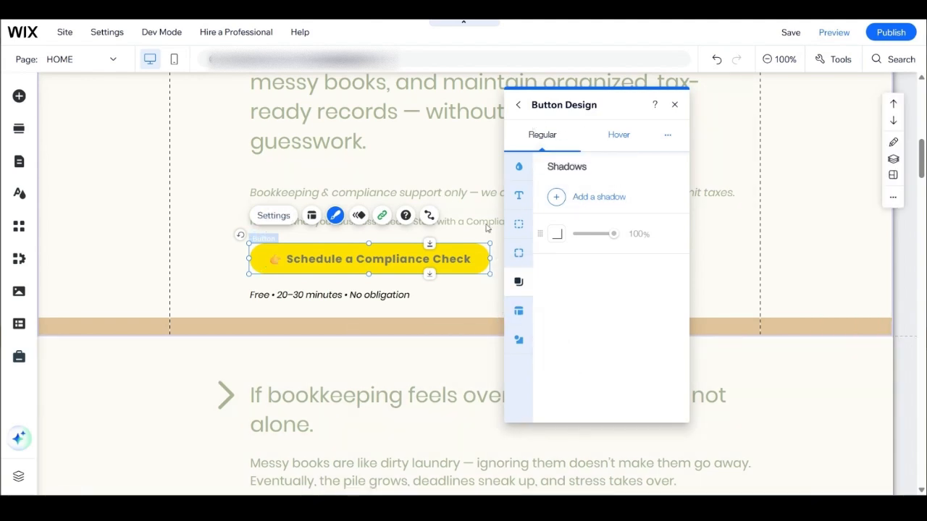
{"action": "left_click", "coordinate": [675, 106]}
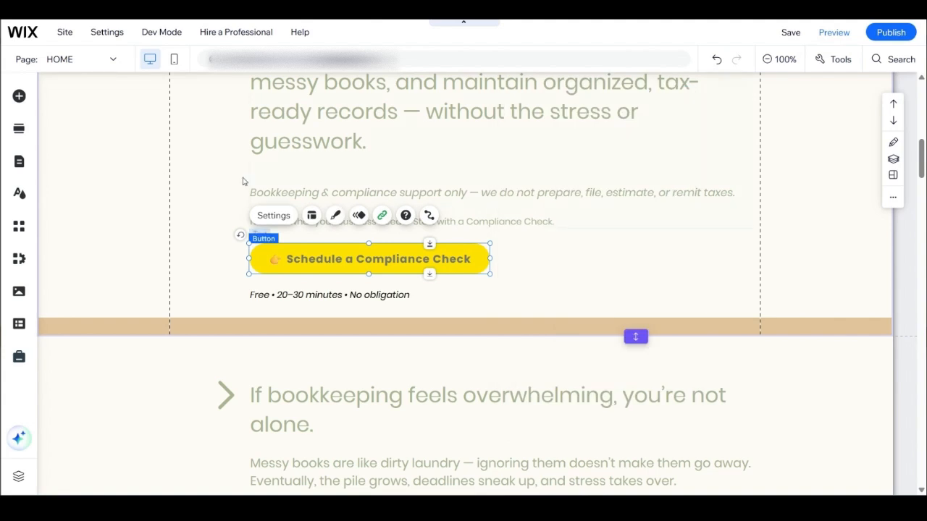
Step: Undo the corner radius, text color and background fill changes made to the "Schedule a Compliance Check" button
{"action": "left_click", "coordinate": [640, 239]}
{"action": "left_click", "coordinate": [714, 61]}
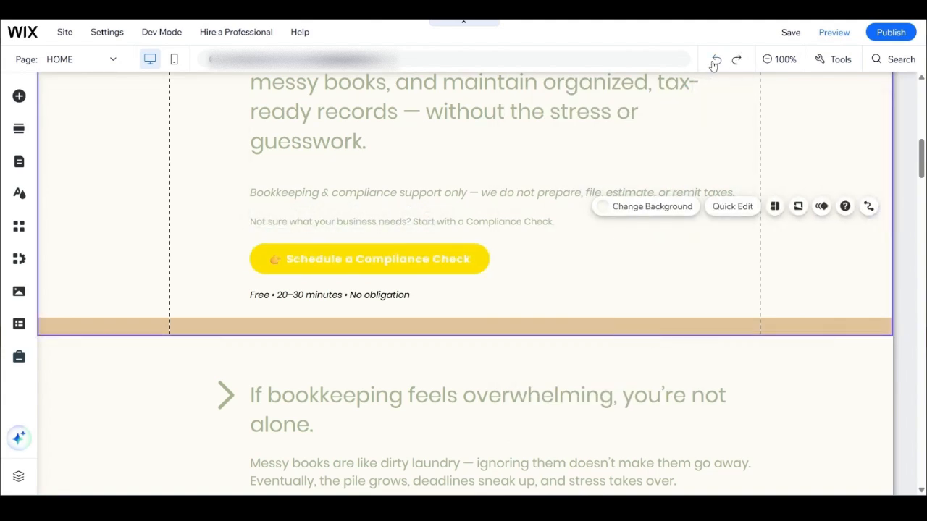
{"action": "left_click", "coordinate": [715, 60]}
{"action": "left_click", "coordinate": [715, 61]}
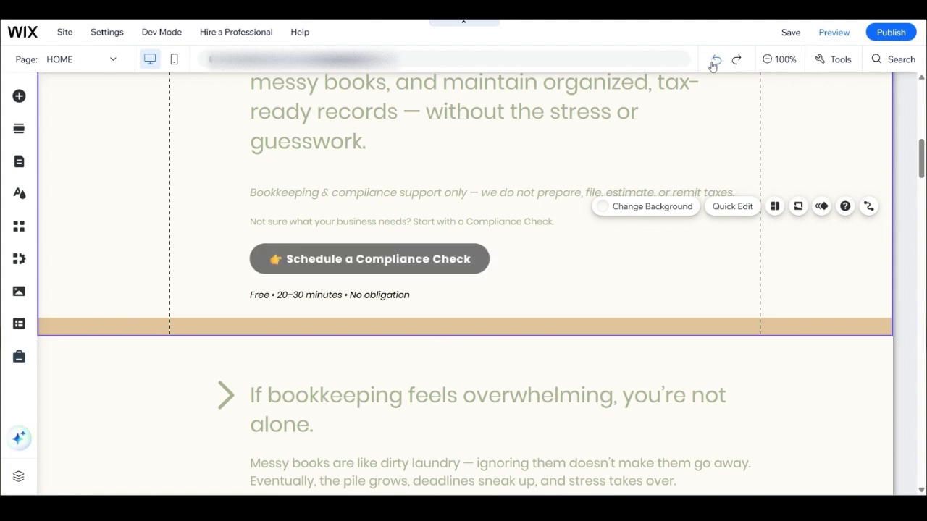
{"action": "left_click", "coordinate": [714, 62]}
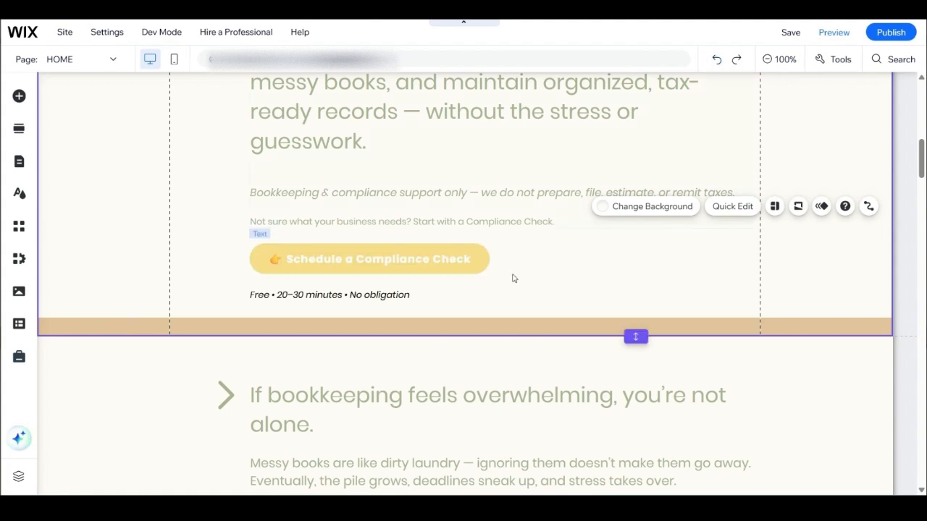
Step: Select the "You're Not Alone" section and examine where it meets the neighbouring hero and "How It Works" sections
{"action": "scroll", "coordinate": [558, 236], "scroll_direction": "down", "scroll_amount": 4}
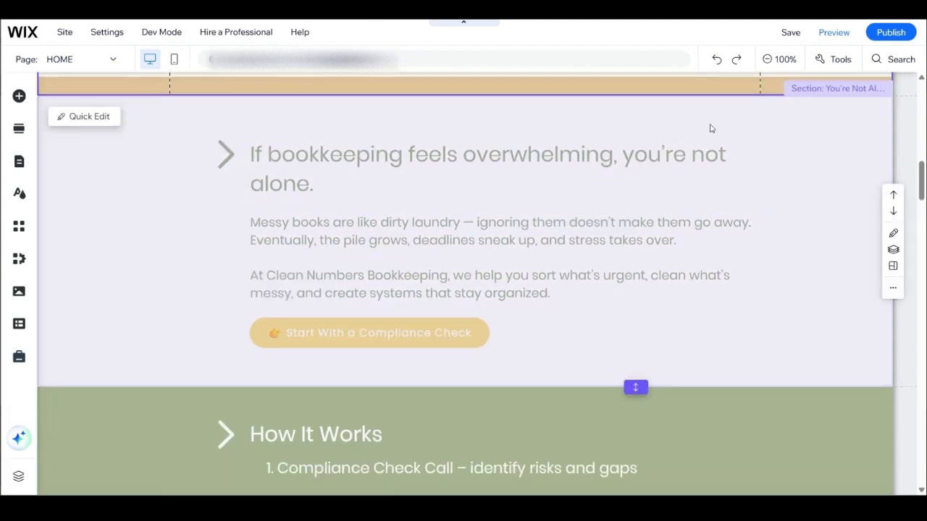
{"action": "left_click", "coordinate": [847, 153]}
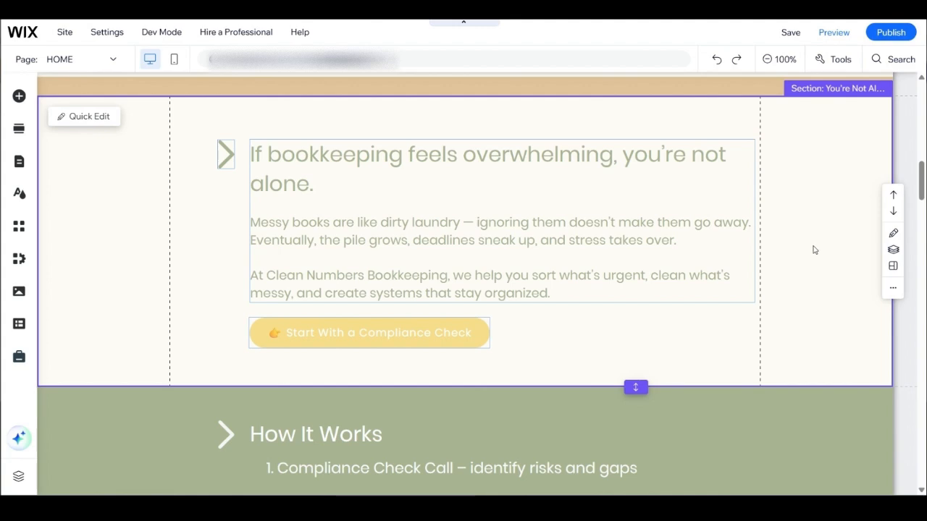
{"action": "scroll", "coordinate": [807, 257], "scroll_direction": "down", "scroll_amount": 1}
{"action": "scroll", "coordinate": [806, 257], "scroll_direction": "up", "scroll_amount": 3}
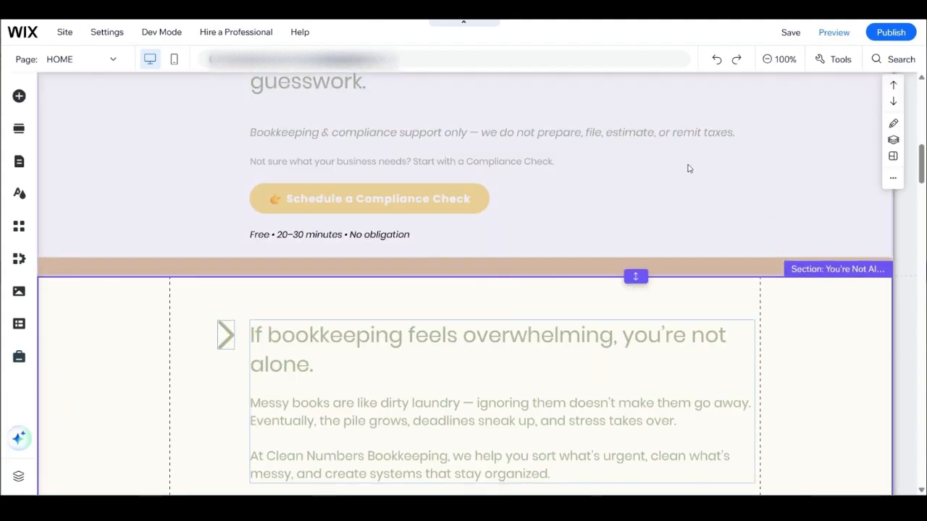
{"action": "scroll", "coordinate": [785, 337], "scroll_direction": "down", "scroll_amount": 1}
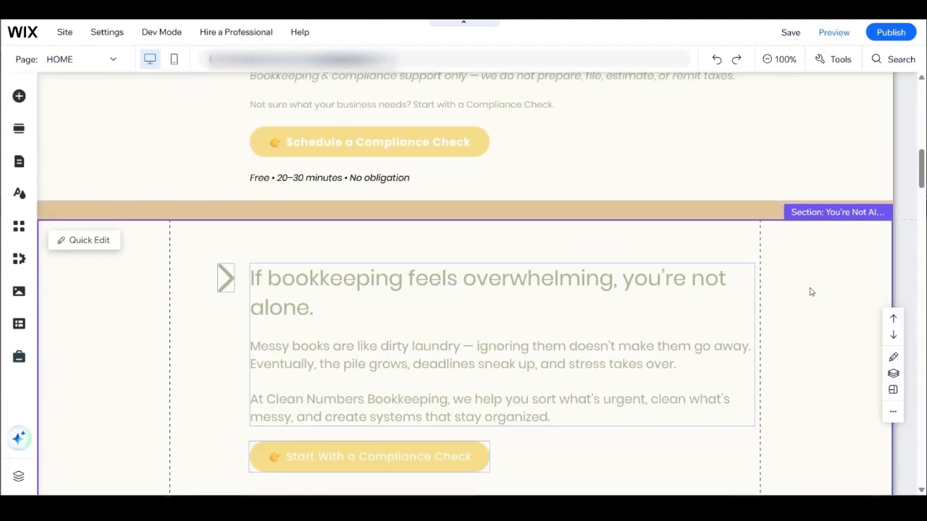
{"action": "scroll", "coordinate": [809, 312], "scroll_direction": "up", "scroll_amount": 1}
{"action": "scroll", "coordinate": [786, 317], "scroll_direction": "down", "scroll_amount": 2}
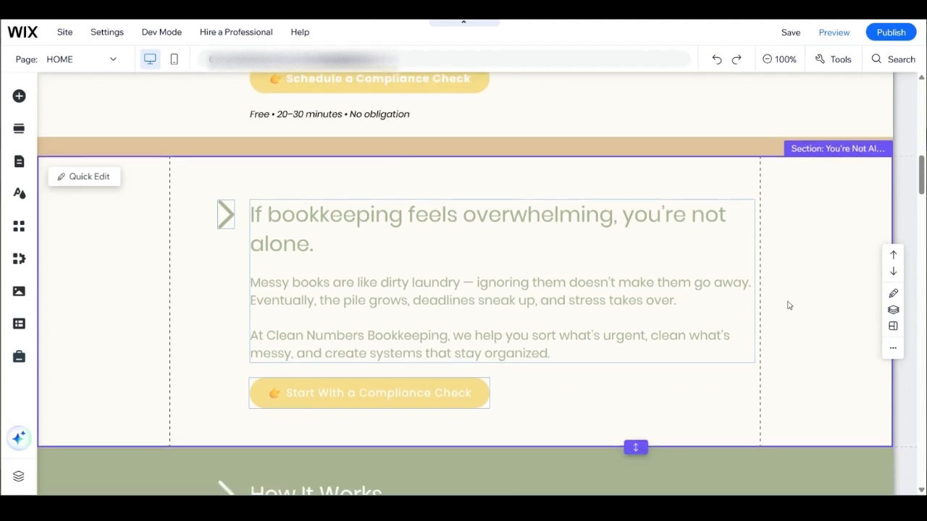
{"action": "left_click", "coordinate": [839, 241]}
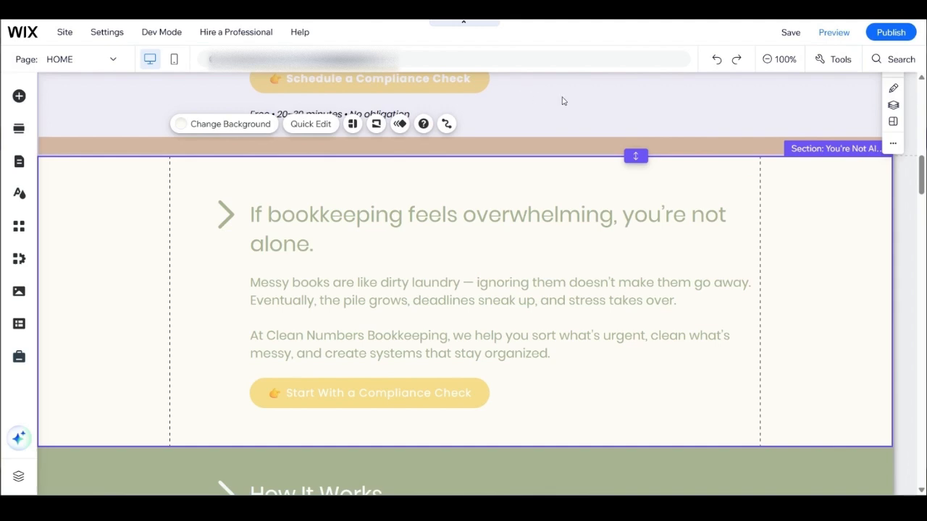
{"action": "scroll", "coordinate": [598, 211], "scroll_direction": "down", "scroll_amount": 3}
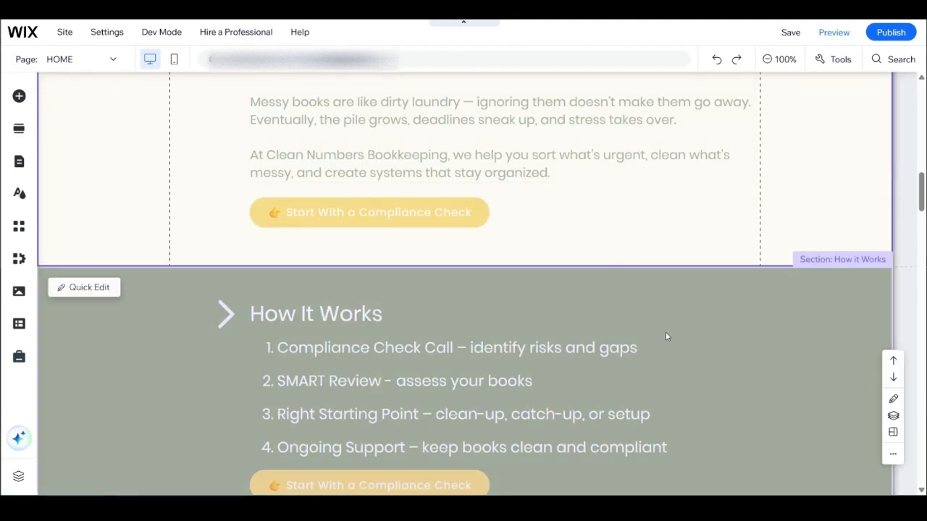
{"action": "scroll", "coordinate": [664, 304], "scroll_direction": "up", "scroll_amount": 3}
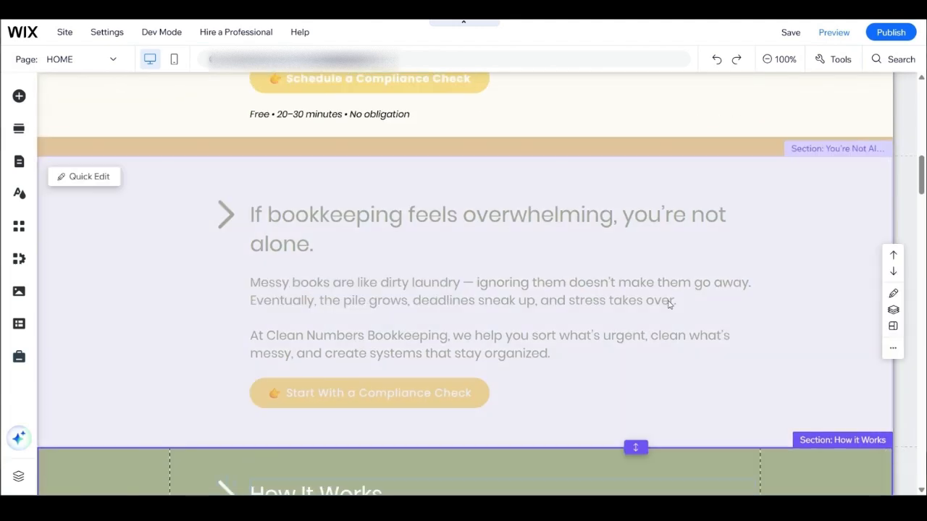
Step: Review the remaining home page sections, from "How It Works" through "Why We Do What We Do", and return to the introduction
{"action": "scroll", "coordinate": [664, 304], "scroll_direction": "down", "scroll_amount": 9}
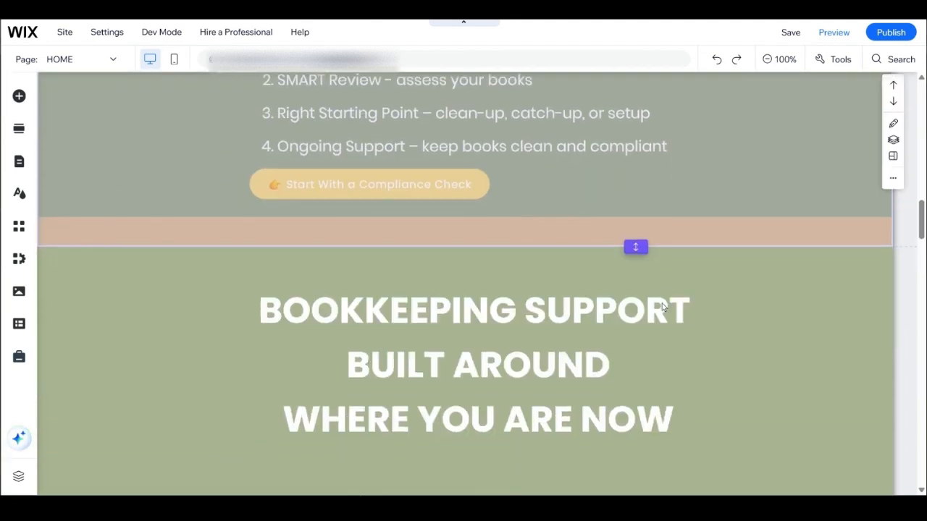
{"action": "scroll", "coordinate": [663, 307], "scroll_direction": "down", "scroll_amount": 2}
{"action": "scroll", "coordinate": [661, 304], "scroll_direction": "down", "scroll_amount": 1}
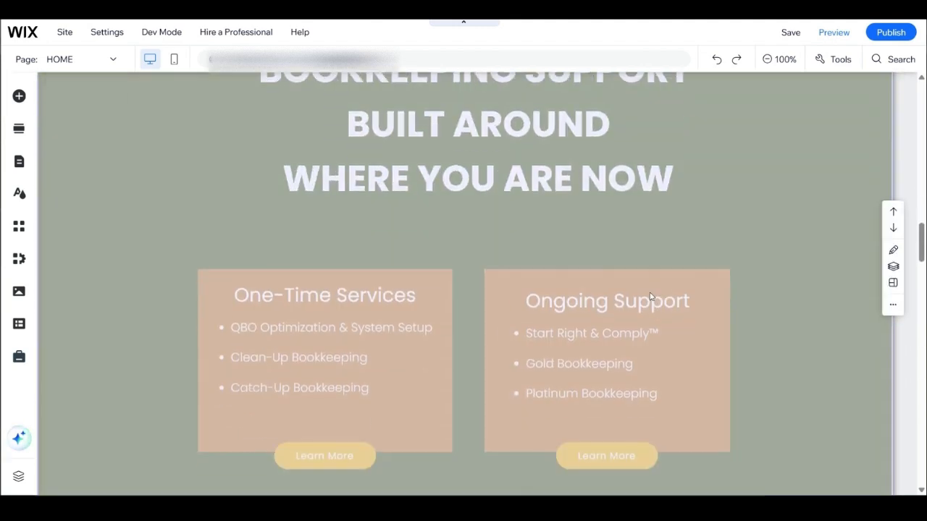
{"action": "scroll", "coordinate": [652, 298], "scroll_direction": "up", "scroll_amount": 1}
{"action": "scroll", "coordinate": [648, 296], "scroll_direction": "down", "scroll_amount": 8}
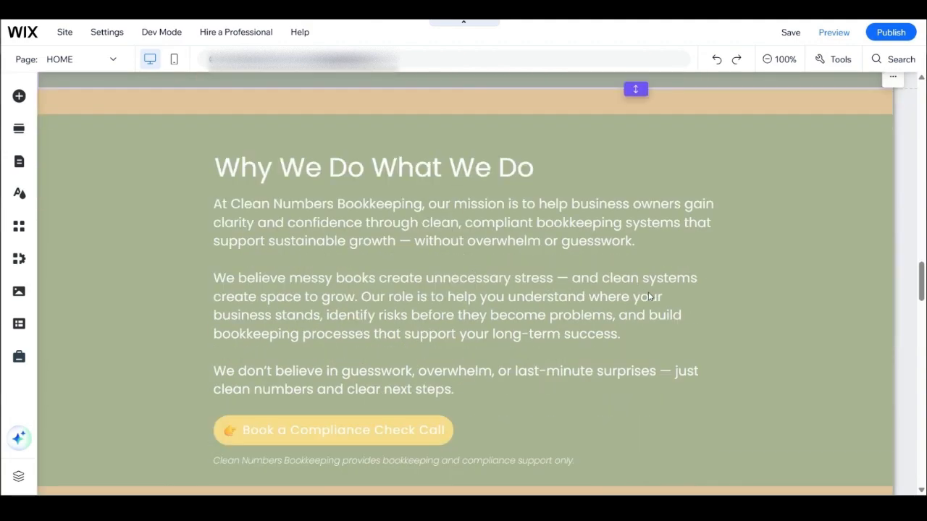
{"action": "scroll", "coordinate": [650, 297], "scroll_direction": "down", "scroll_amount": 2}
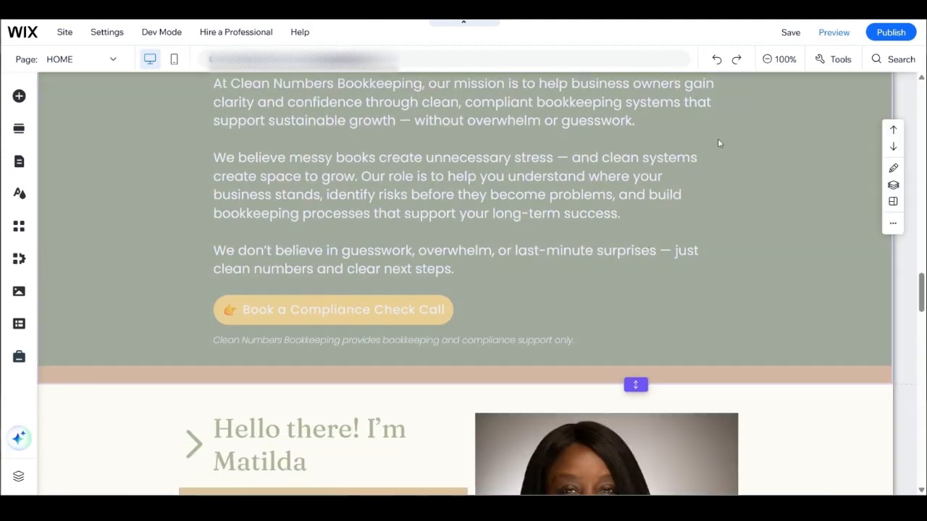
{"action": "scroll", "coordinate": [510, 330], "scroll_direction": "up", "scroll_amount": 15}
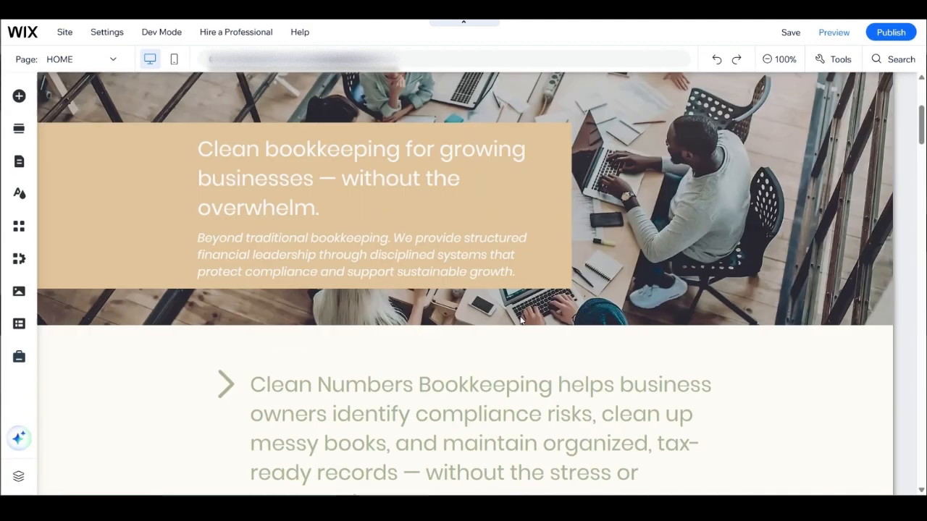
{"action": "scroll", "coordinate": [520, 318], "scroll_direction": "down", "scroll_amount": 5}
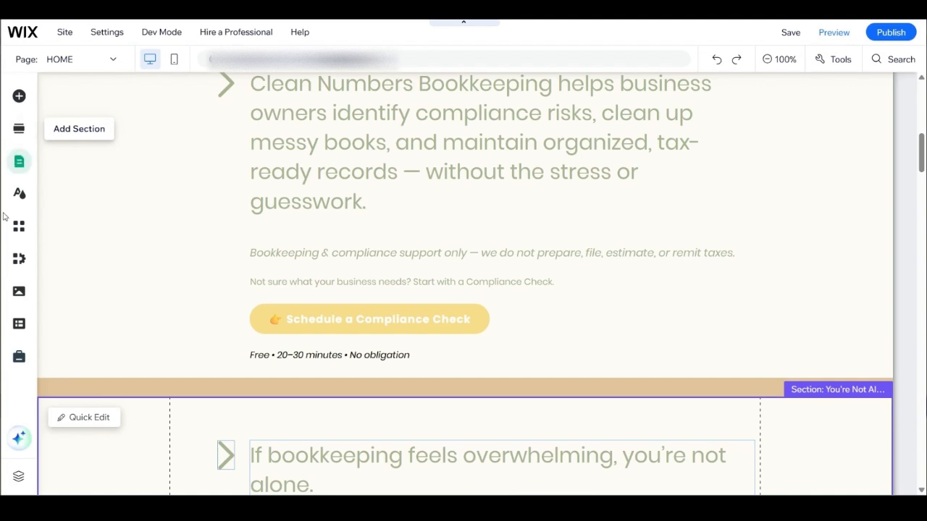
Step: Add the Welcome section template with the sand dune background directly below the site header on the home page
{"action": "left_click", "coordinate": [19, 129]}
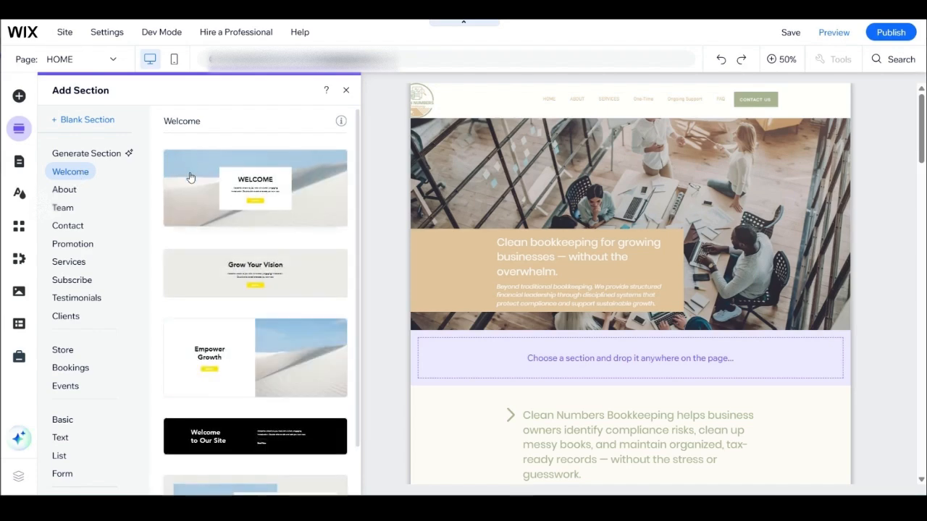
{"action": "left_click_drag", "start_coordinate": [178, 183], "coordinate": [583, 180]}
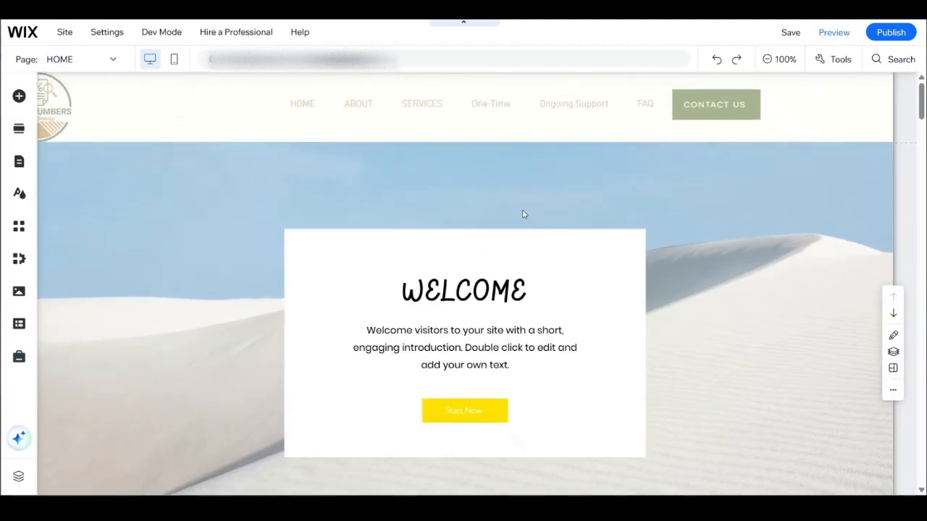
{"action": "scroll", "coordinate": [500, 246], "scroll_direction": "down", "scroll_amount": 3}
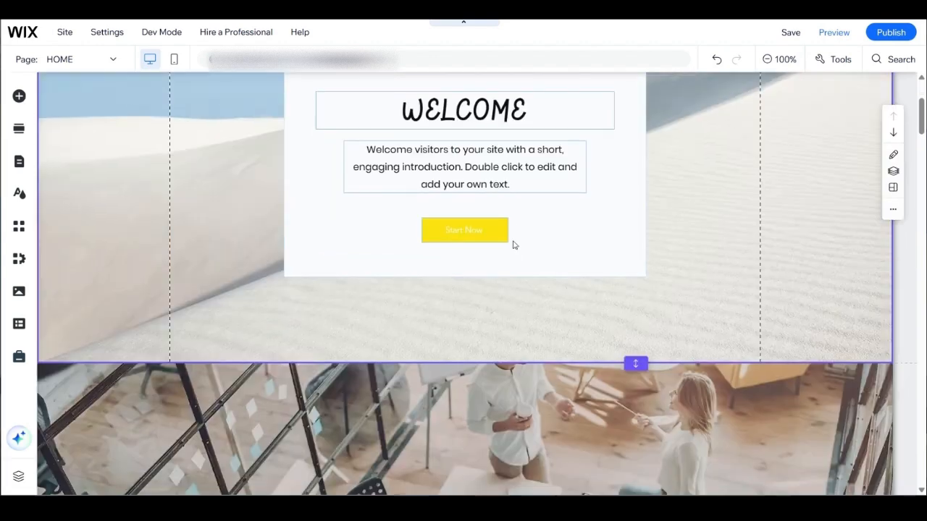
Step: Change the "WELCOME" heading's font to Poppins and enlarge its font size slightly
{"action": "left_click", "coordinate": [492, 116]}
{"action": "scroll", "coordinate": [453, 168], "scroll_direction": "up", "scroll_amount": 1}
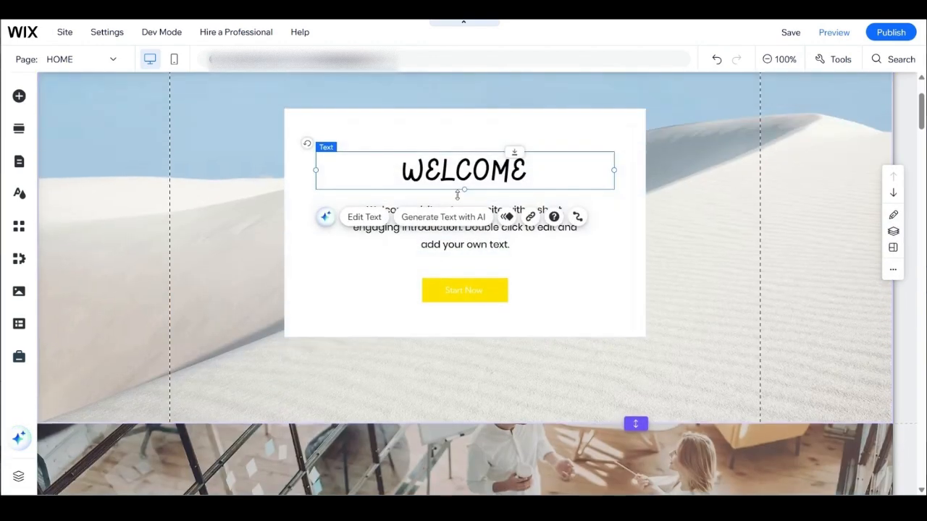
{"action": "double_click", "coordinate": [454, 168]}
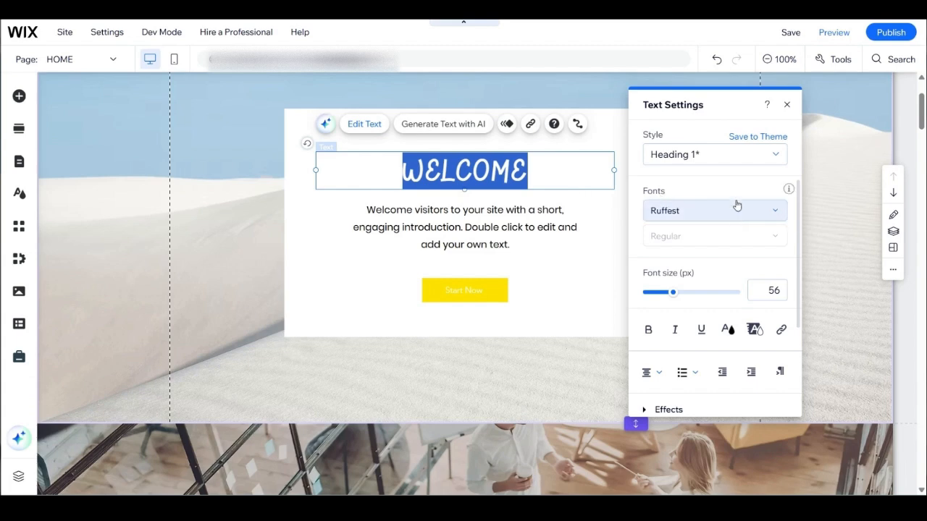
{"action": "left_click", "coordinate": [714, 210]}
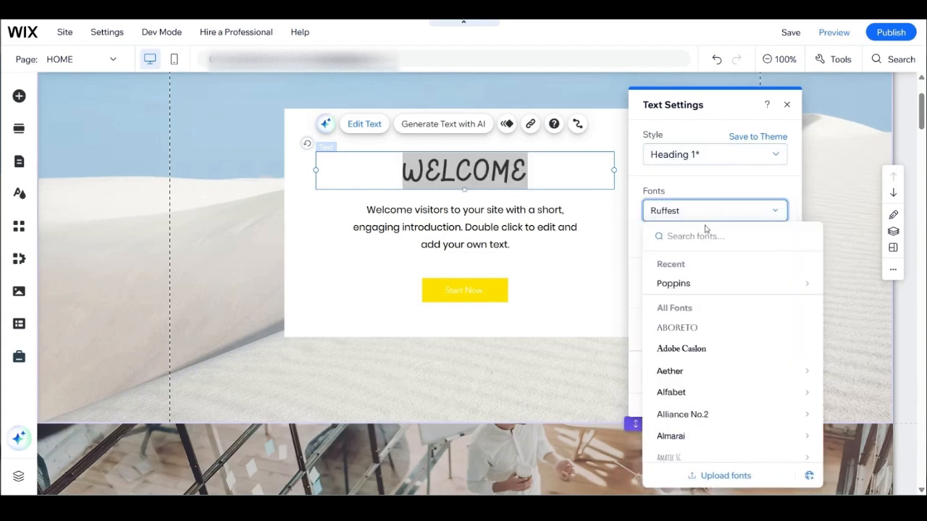
{"action": "left_click", "coordinate": [675, 283]}
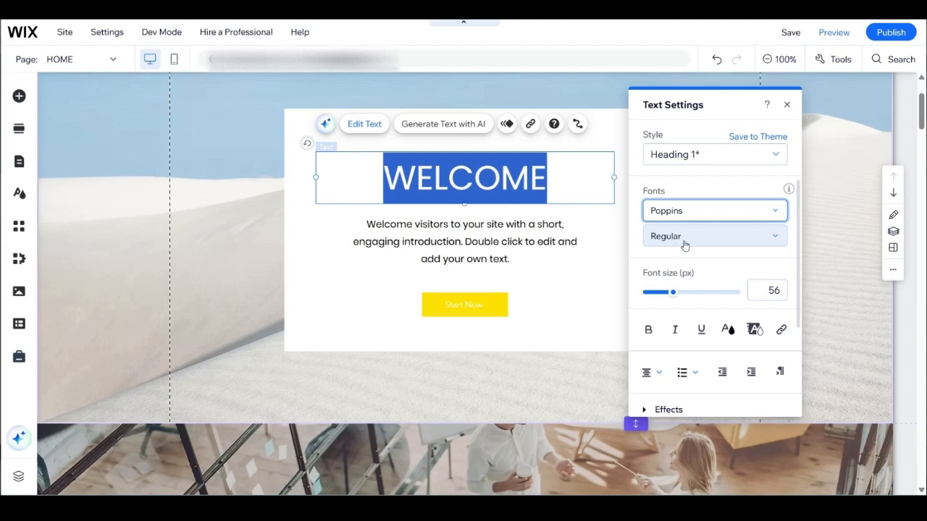
{"action": "mouse_move", "coordinate": [672, 295]}
{"action": "left_mouse_down"}
{"action": "mouse_move", "coordinate": [689, 295]}
{"action": "mouse_move", "coordinate": [679, 297]}
{"action": "left_mouse_up"}
Step: Look at the "WELCOME" heading's text effects without applying one, and open the introduction paragraph below it for editing
{"action": "scroll", "coordinate": [670, 303], "scroll_direction": "down", "scroll_amount": 3}
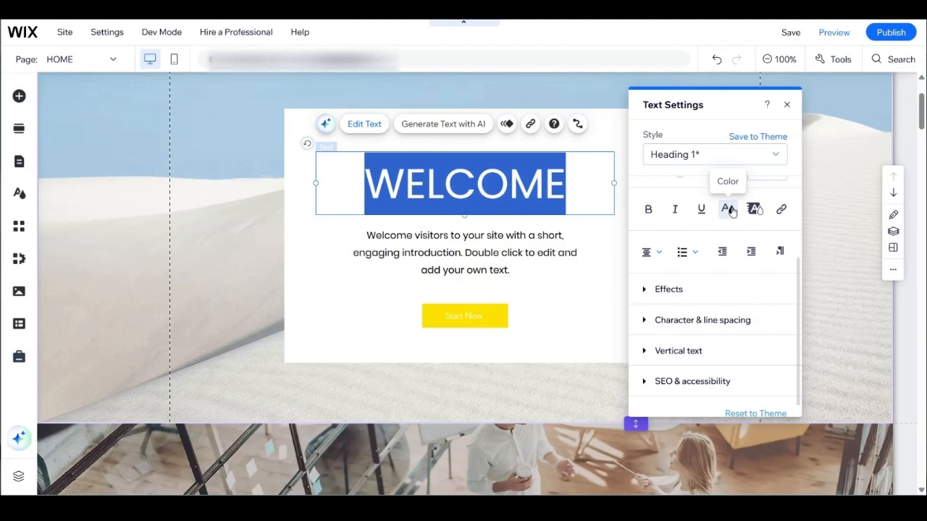
{"action": "left_click", "coordinate": [646, 289]}
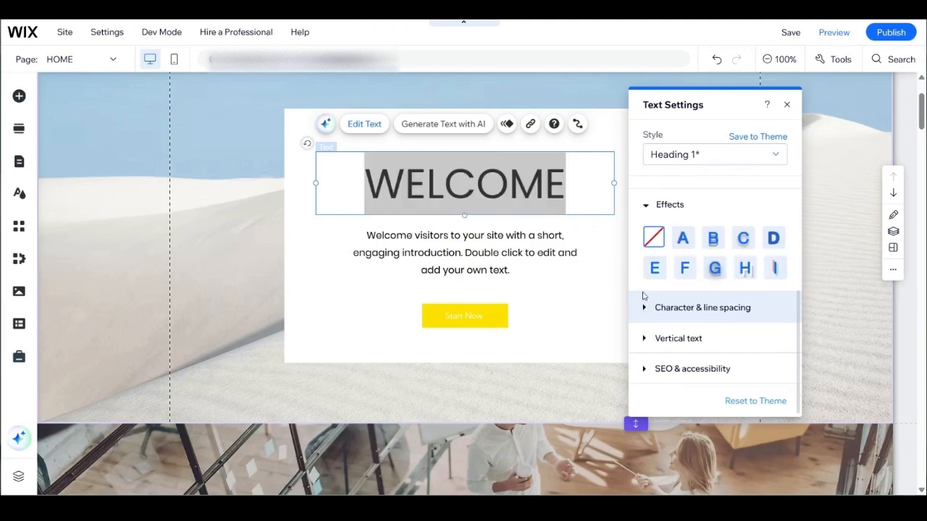
{"action": "left_click", "coordinate": [644, 205]}
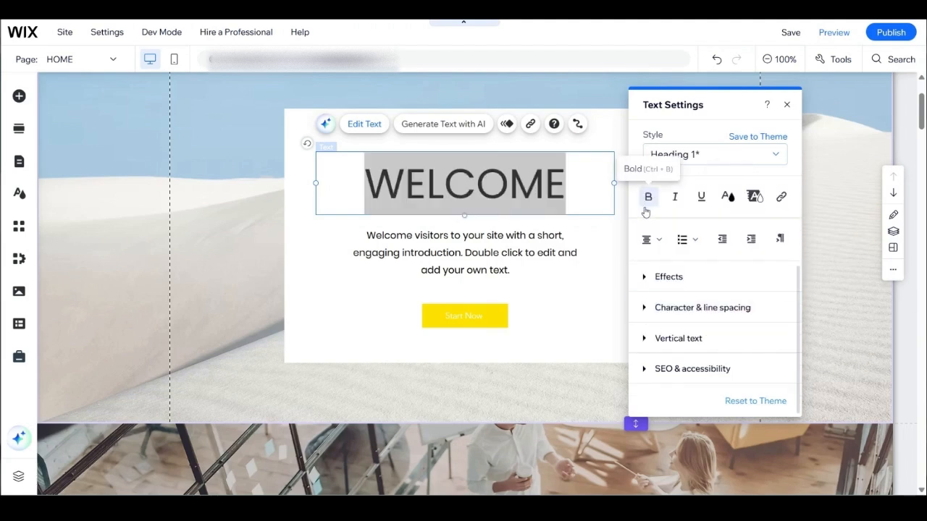
{"action": "left_click", "coordinate": [553, 292]}
{"action": "left_click", "coordinate": [492, 253]}
{"action": "double_click", "coordinate": [492, 254]}
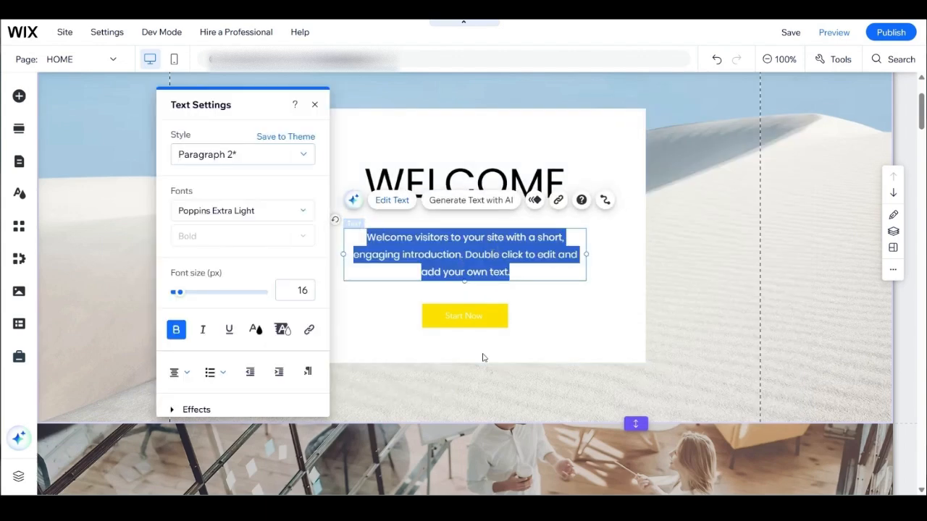
Step: Change the text of the Welcome section's yellow button to "Subscribe Now"
{"action": "left_click", "coordinate": [477, 316]}
{"action": "double_click", "coordinate": [476, 317]}
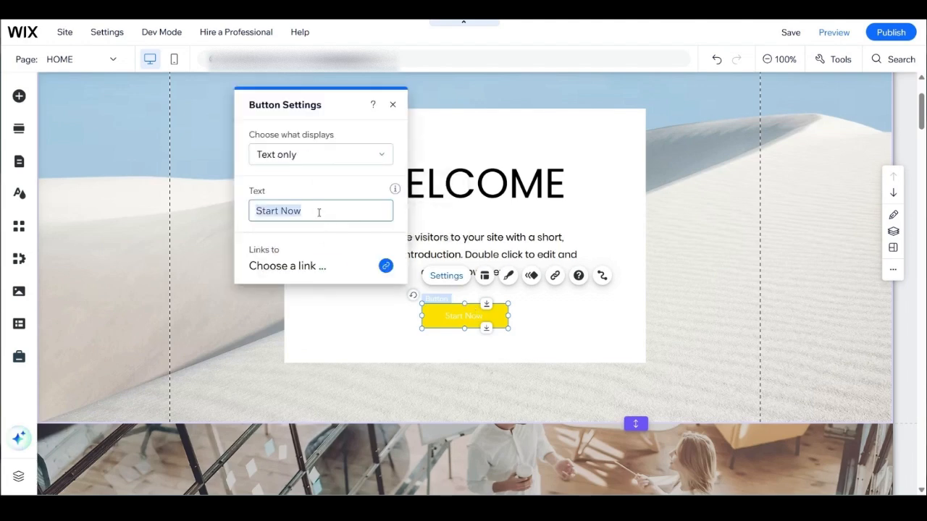
{"action": "left_click", "coordinate": [266, 210]}
{"action": "key", "text": "ctrl+a"}
{"action": "type", "text": "Subs"}
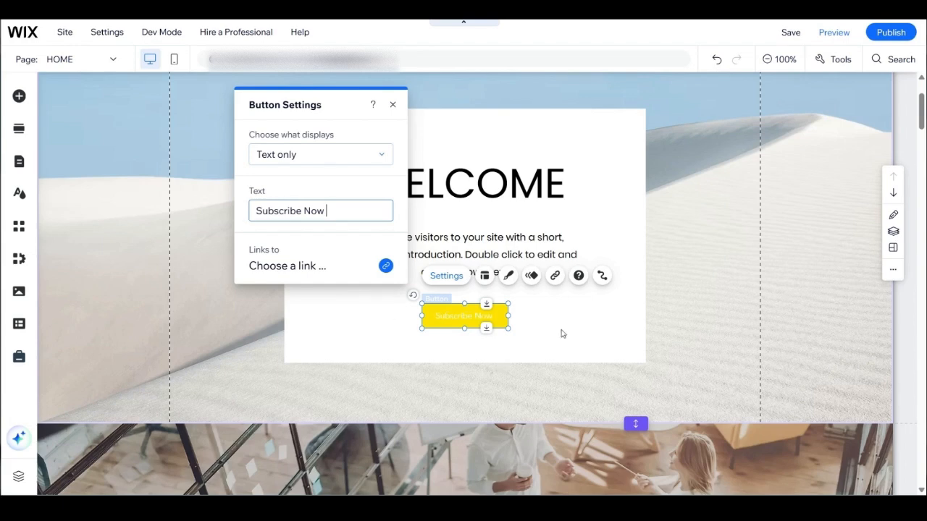
{"action": "key", "text": "Return"}
{"action": "left_click", "coordinate": [498, 280]}
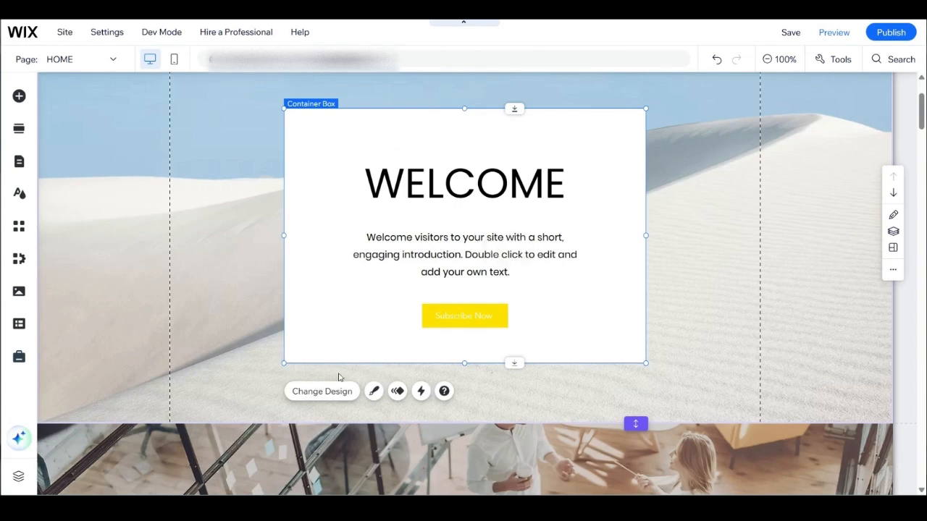
Step: Look at the design presets for the "Subscribe Now" button and close them without changing the button
{"action": "left_click", "coordinate": [478, 316]}
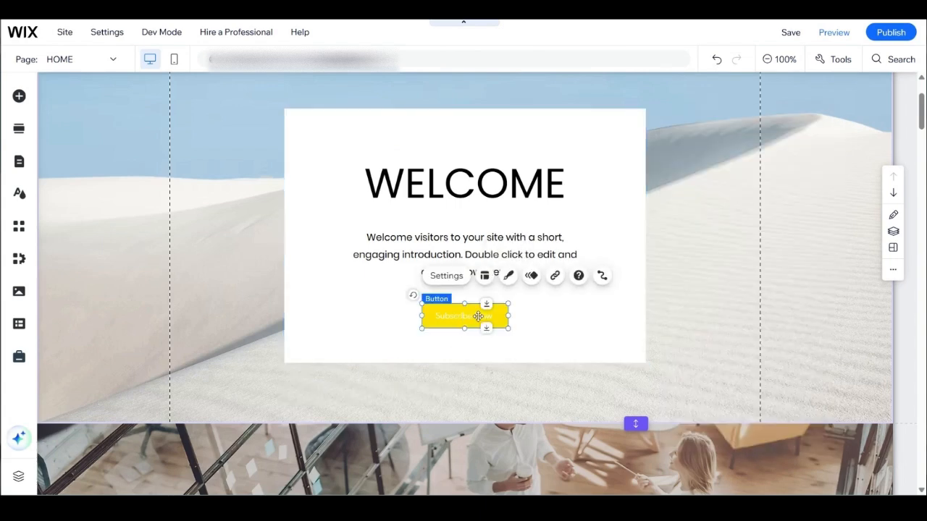
{"action": "left_click", "coordinate": [510, 276]}
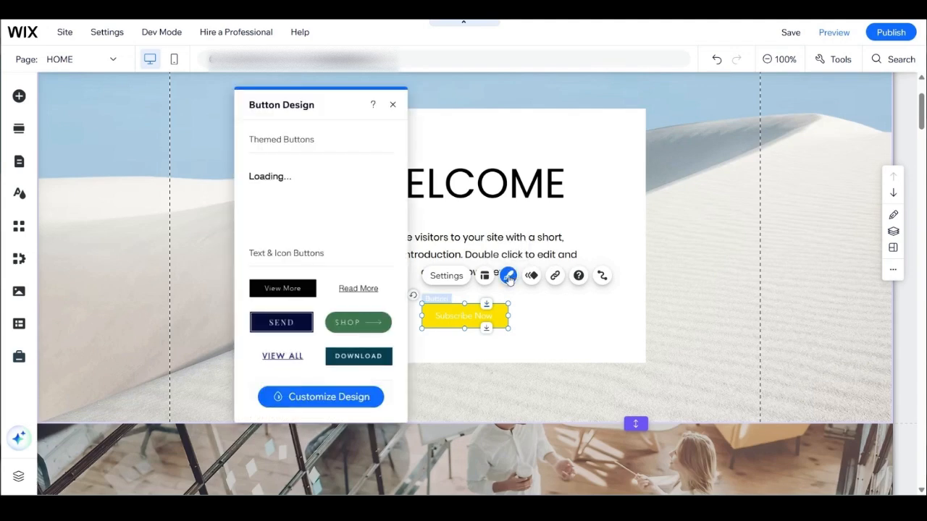
{"action": "left_click", "coordinate": [554, 334]}
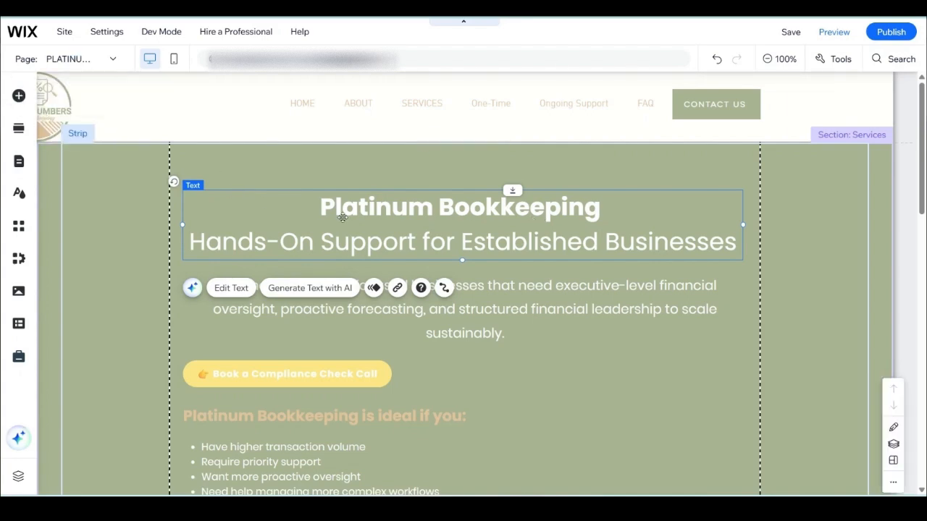
Step: Copy the "Platinum Bookkeeping Hands-On Support for Established Businesses" heading text box on the Platinum page
{"action": "left_click", "coordinate": [568, 353]}
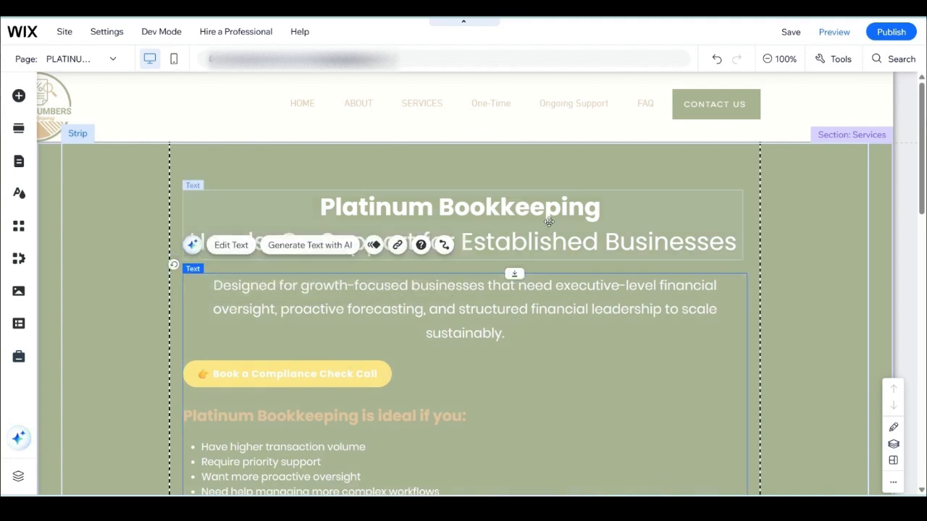
{"action": "left_click", "coordinate": [548, 222]}
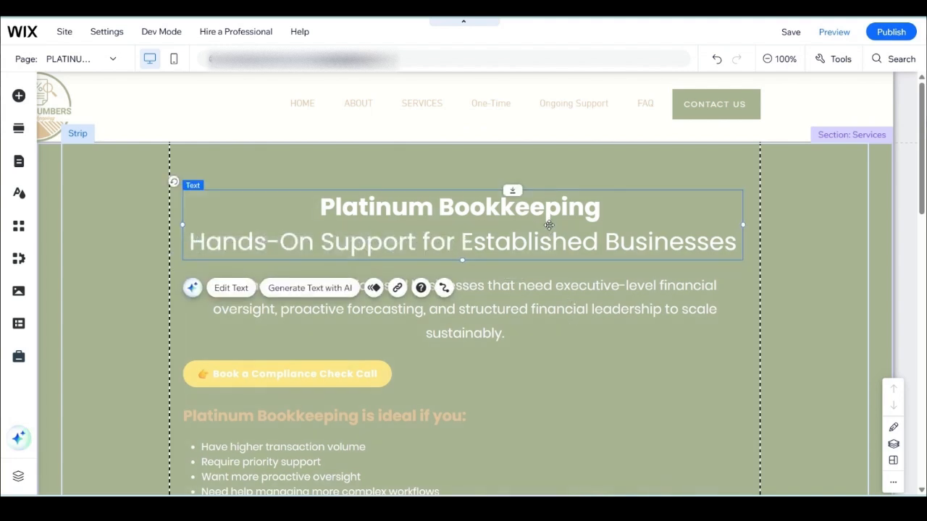
{"action": "right_click", "coordinate": [546, 233]}
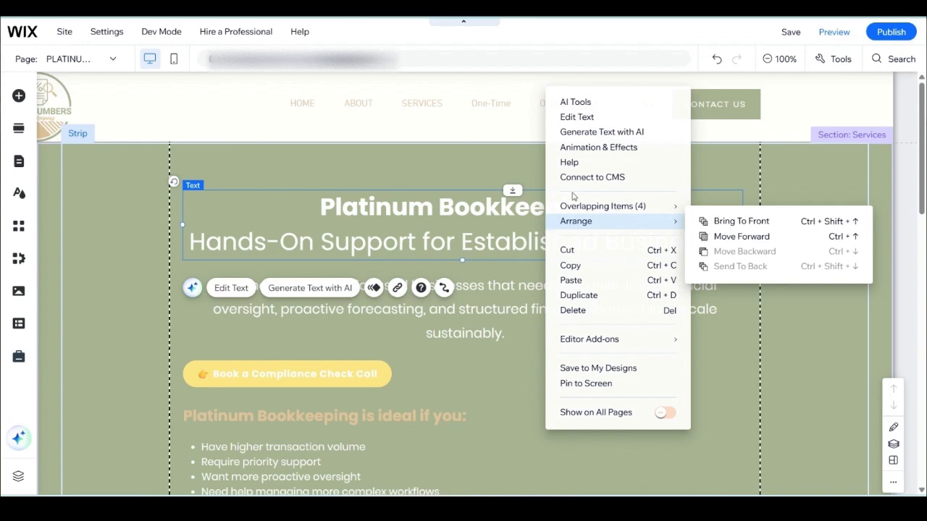
{"action": "left_click", "coordinate": [588, 273]}
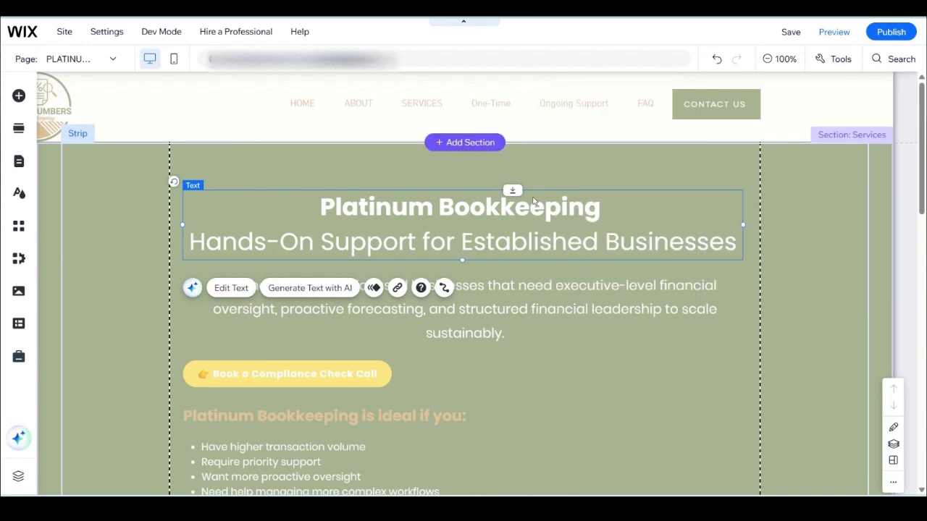
Step: Paste a copy of the "Platinum Bookkeeping" heading text box and move it above the original heading
{"action": "key", "text": "ctrl+v"}
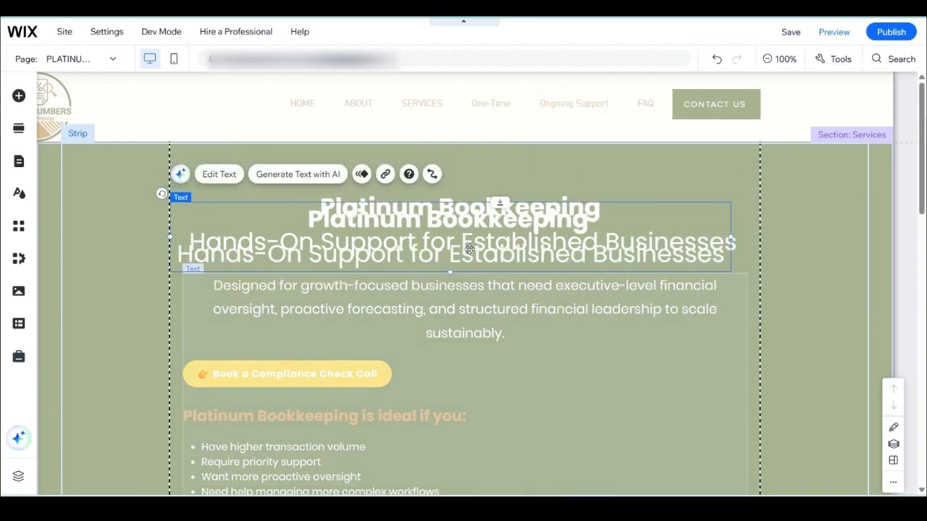
{"action": "left_click_drag", "start_coordinate": [474, 241], "coordinate": [427, 186]}
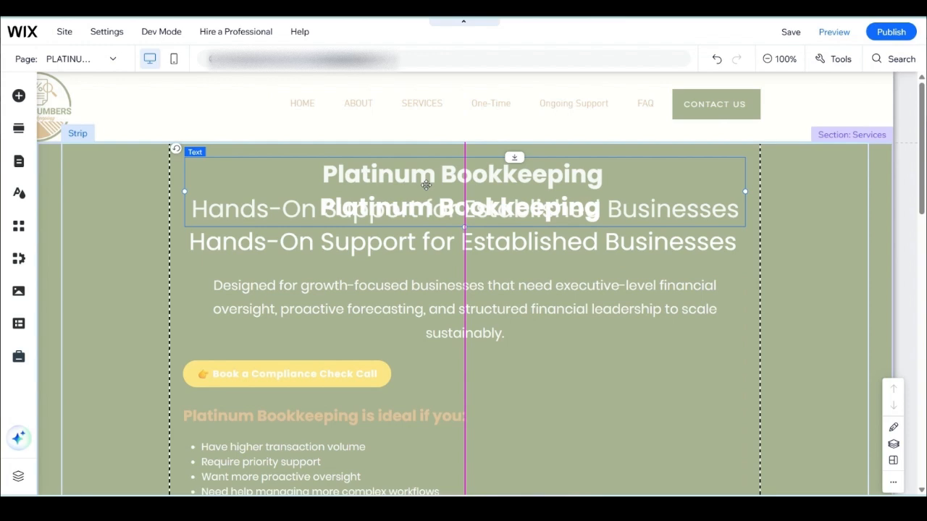
{"action": "left_click_drag", "start_coordinate": [426, 185], "coordinate": [427, 185]}
Step: Replace the pasted heading's text with "example" and nudge the original heading slightly toward the page centre
{"action": "double_click", "coordinate": [461, 173]}
{"action": "left_click", "coordinate": [462, 172]}
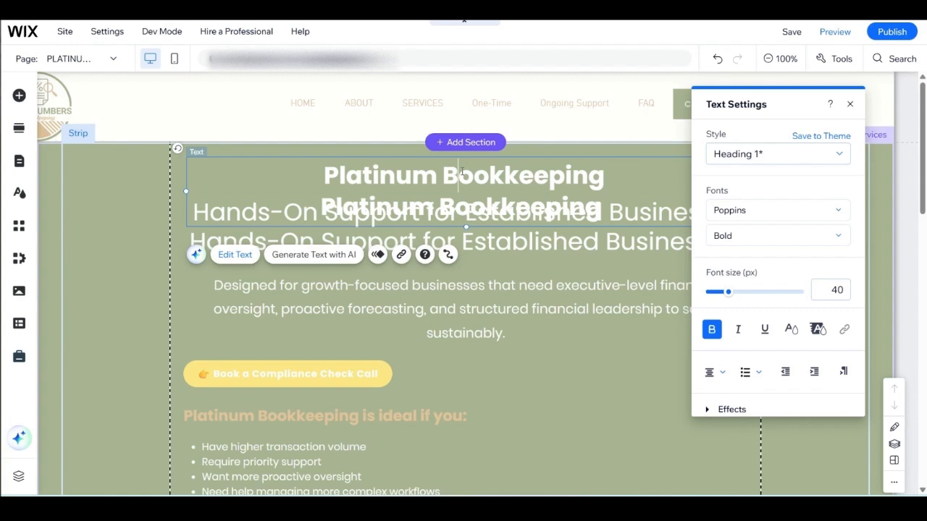
{"action": "key", "text": "ctrl+a"}
{"action": "type", "text": "ex"}
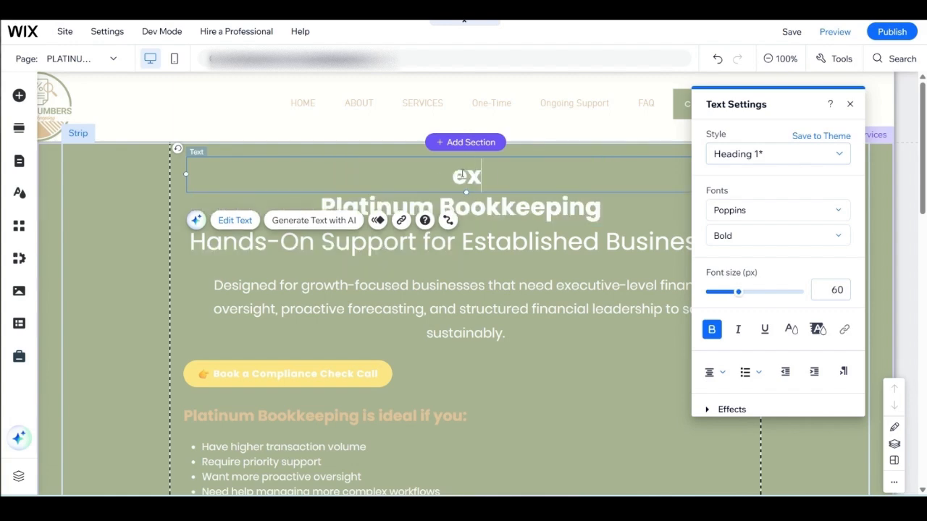
{"action": "type", "text": "amp"}
{"action": "key", "text": "BackSpace"}
{"action": "type", "text": "mple"}
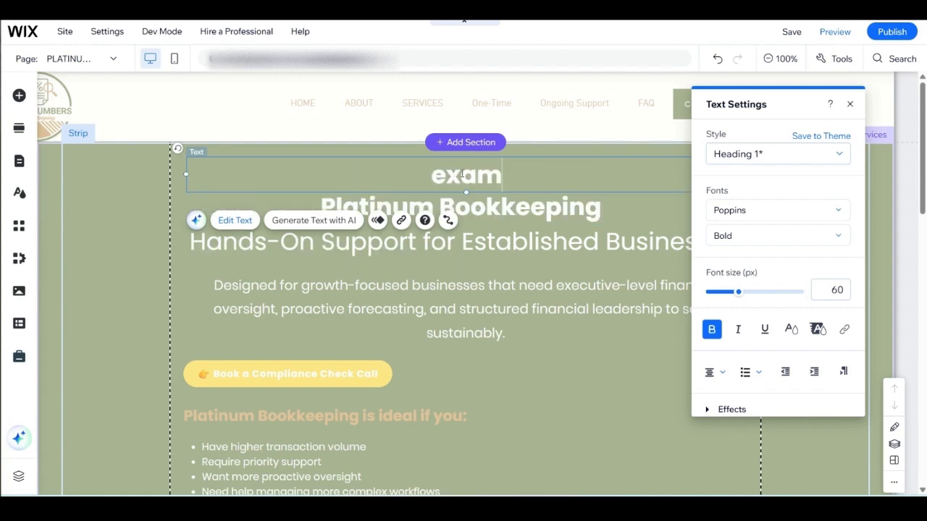
{"action": "left_click", "coordinate": [465, 240]}
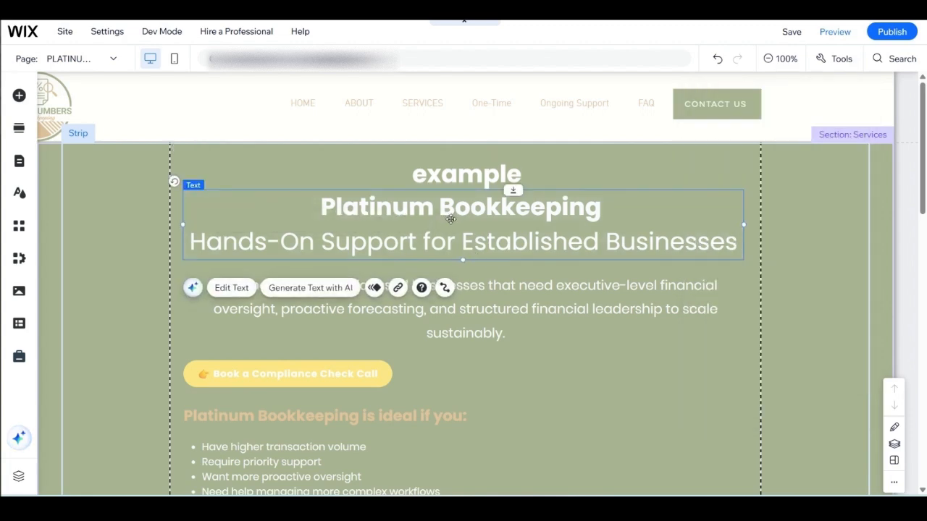
{"action": "left_click_drag", "start_coordinate": [450, 227], "coordinate": [454, 227]}
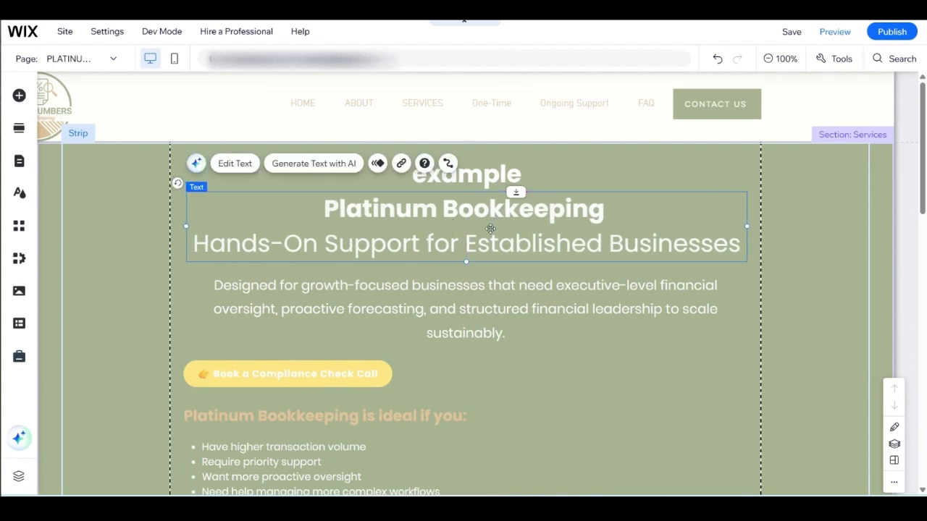
Step: Undo the heading nudge, the text replacement, and the moving and pasting of the heading copy
{"action": "left_click", "coordinate": [716, 59]}
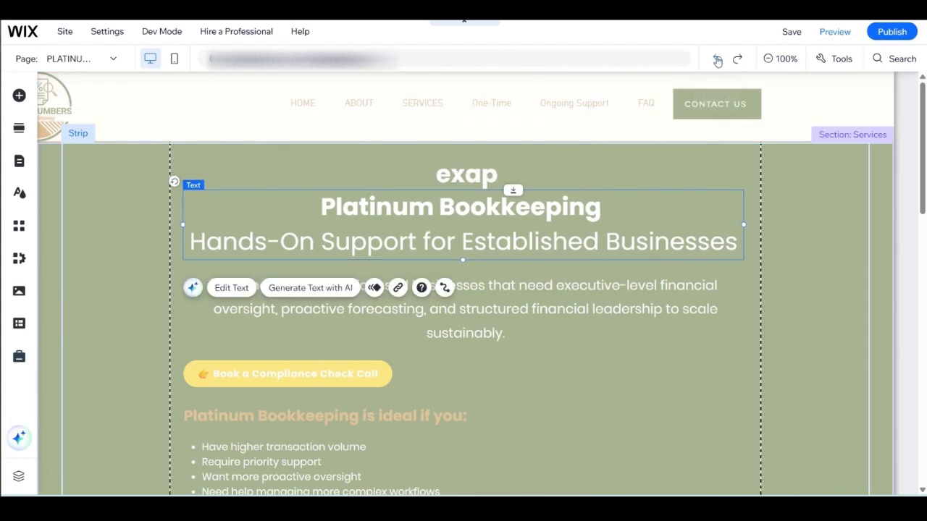
{"action": "left_click", "coordinate": [717, 62]}
{"action": "left_click", "coordinate": [717, 62]}
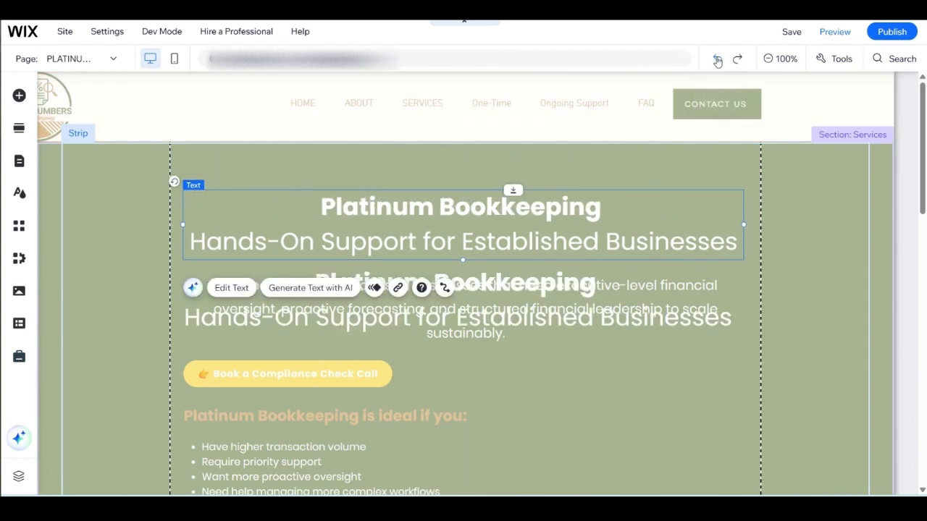
{"action": "left_click", "coordinate": [717, 61]}
{"action": "left_click", "coordinate": [718, 62]}
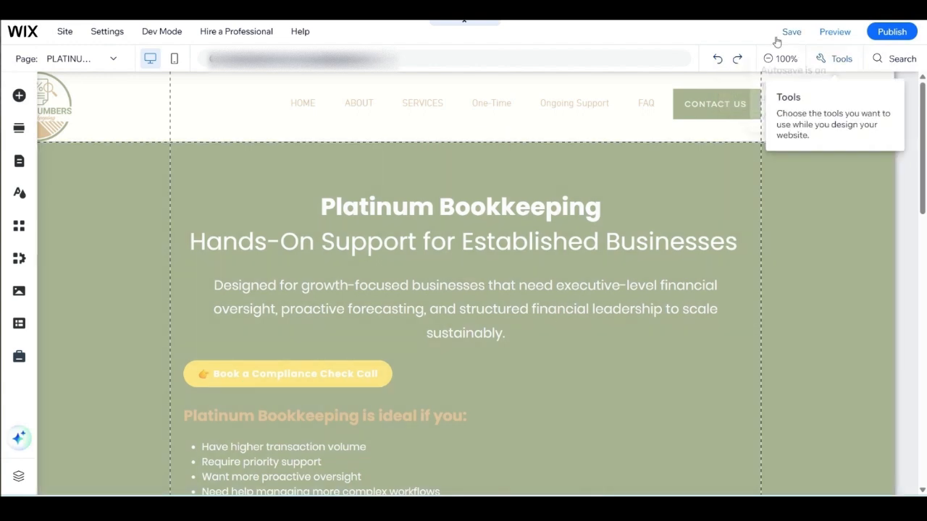
Step: Save the site
{"action": "left_click", "coordinate": [789, 36]}
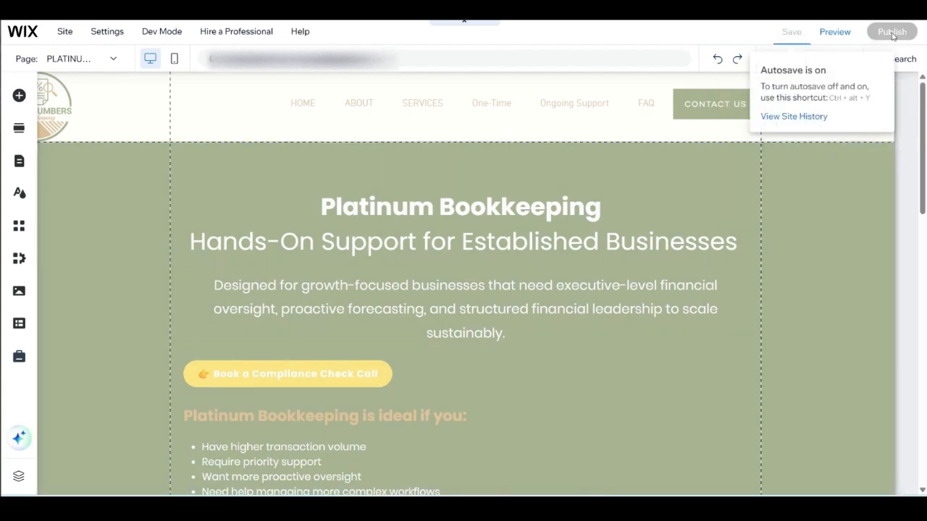
{"action": "mouse_move", "coordinate": [893, 35]}
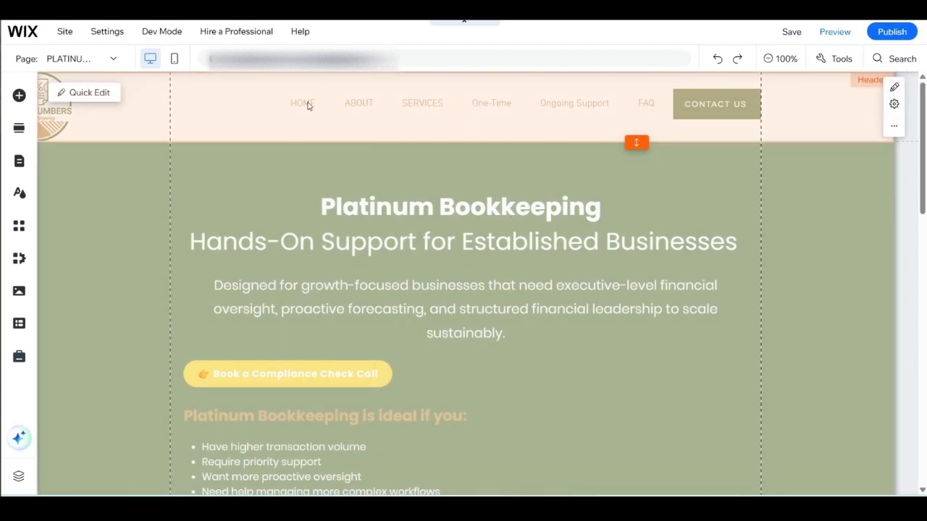
Step: Open the header's quick edit options and go from there to managing the site menu
{"action": "left_click", "coordinate": [454, 127]}
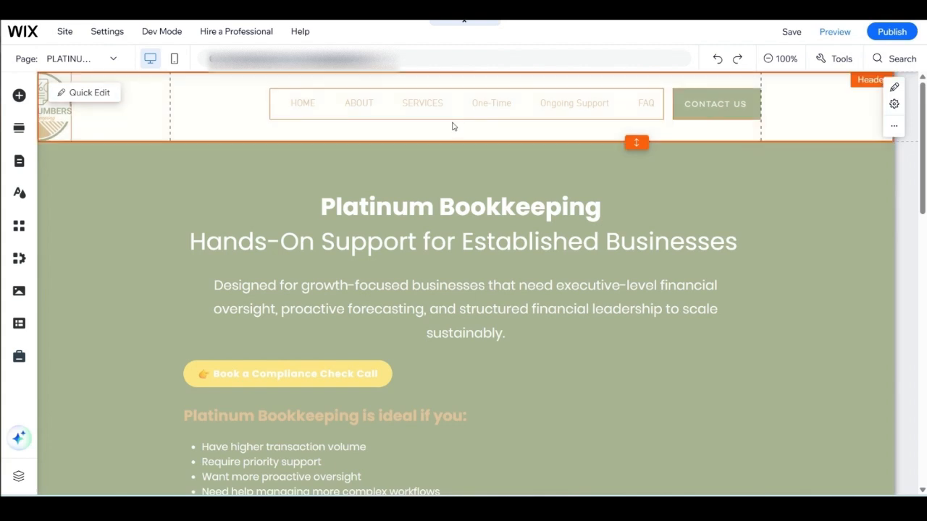
{"action": "left_click", "coordinate": [387, 138]}
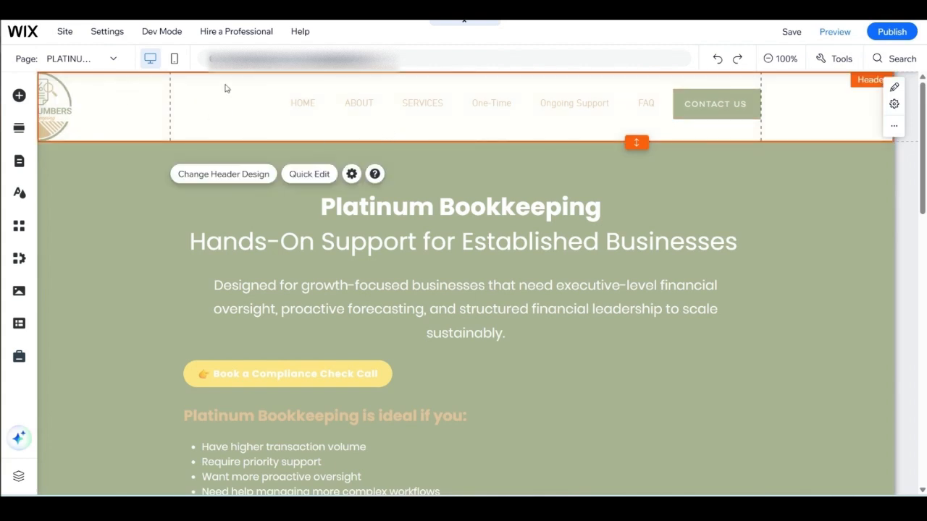
{"action": "left_click", "coordinate": [307, 176]}
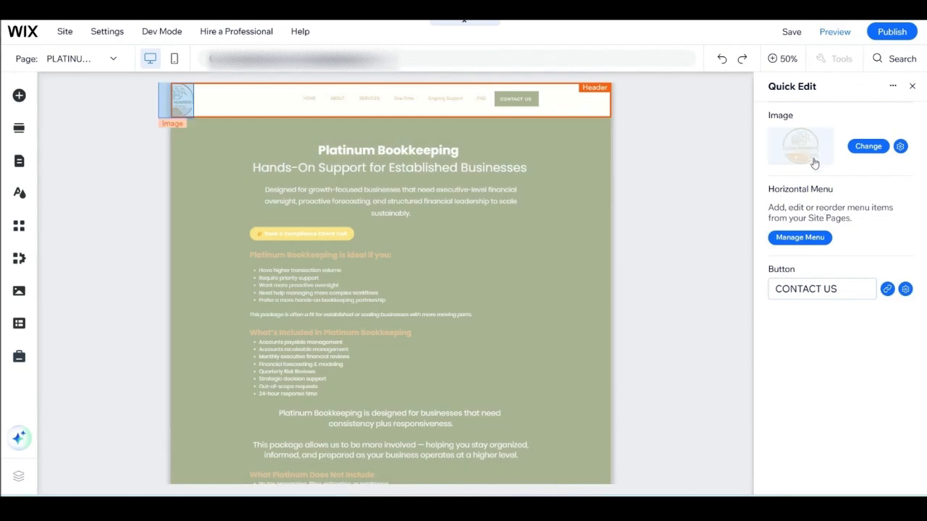
{"action": "left_click", "coordinate": [802, 241]}
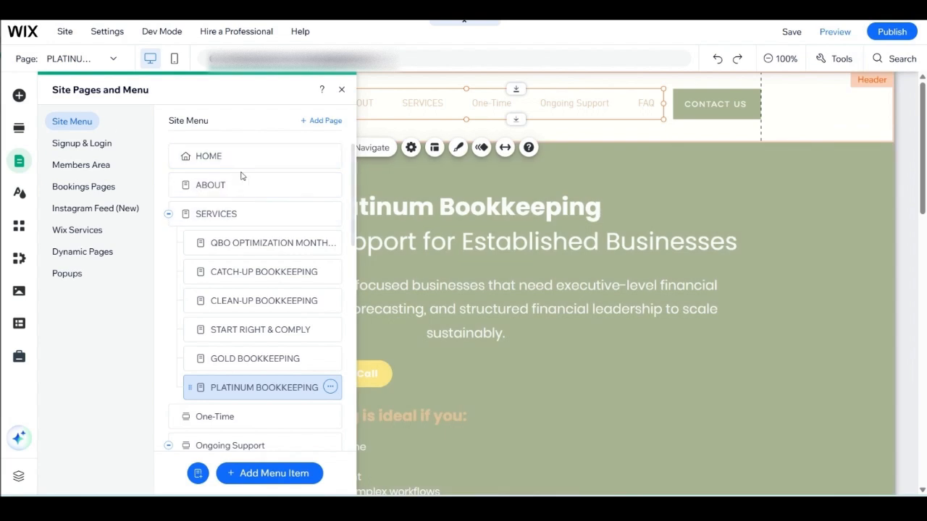
Step: Open the HOME page's settings from the site menu and select its page name for editing
{"action": "left_click", "coordinate": [214, 157]}
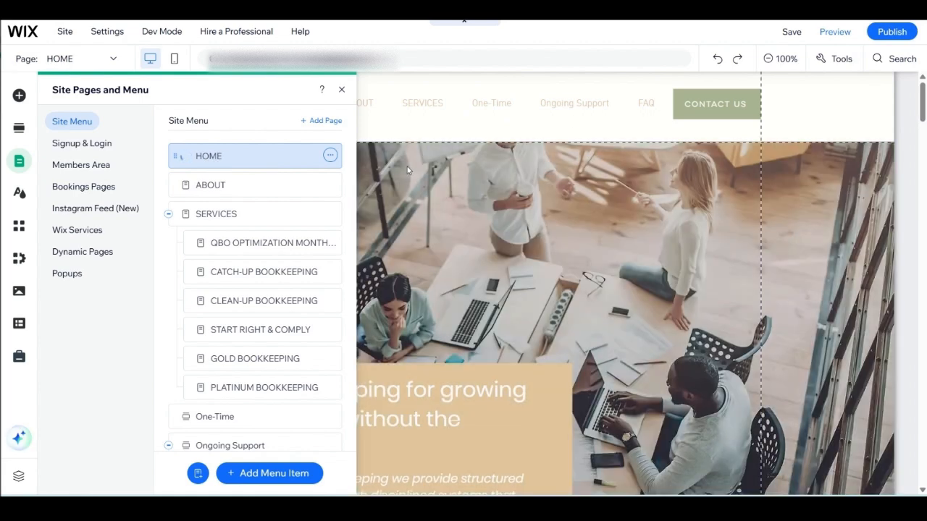
{"action": "left_click", "coordinate": [330, 156]}
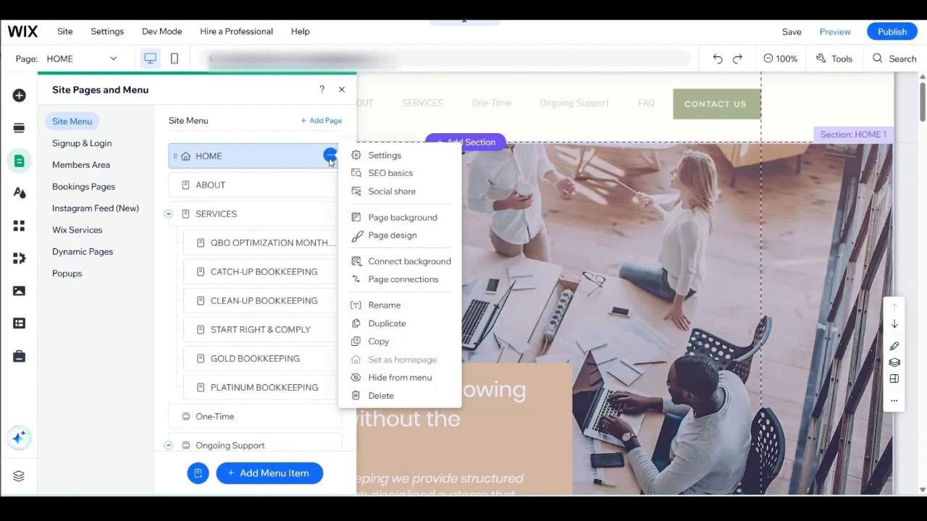
{"action": "left_click", "coordinate": [406, 156]}
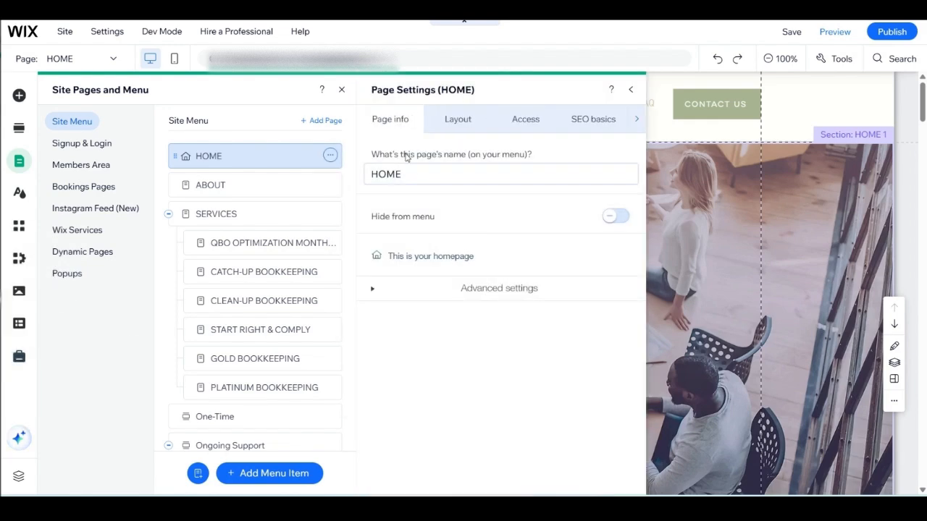
{"action": "left_click", "coordinate": [391, 176]}
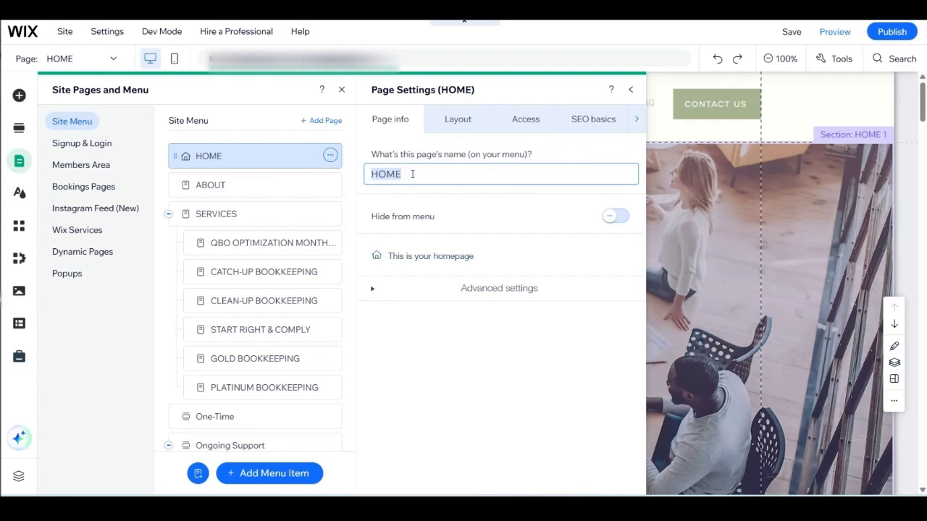
{"action": "type", "text": "Te"}
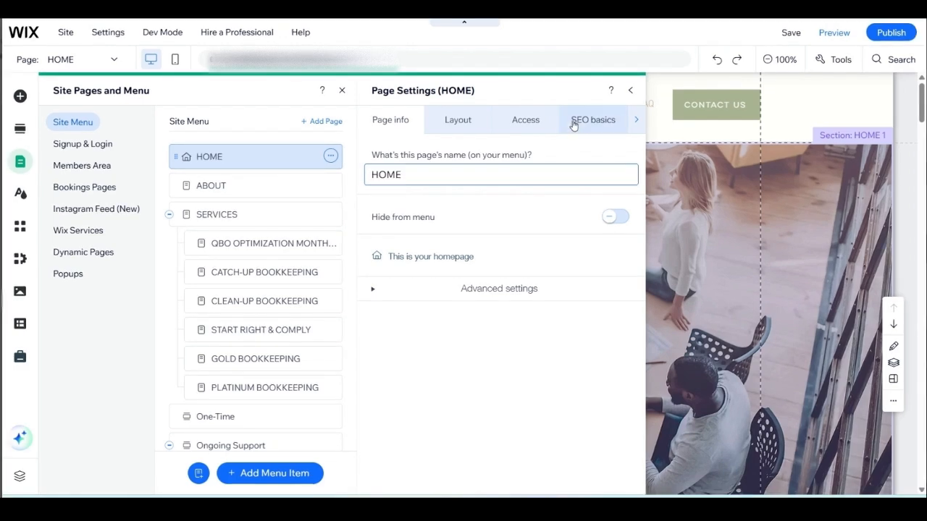
Step: Examine the HOME page's basic SEO settings, focusing on the two parts of its title tag
{"action": "left_click", "coordinate": [577, 120]}
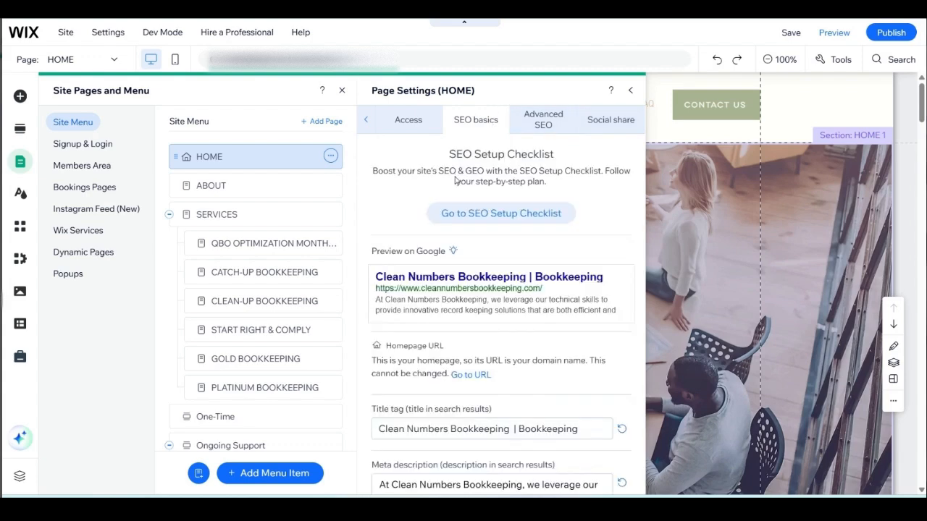
{"action": "scroll", "coordinate": [455, 180], "scroll_direction": "down", "scroll_amount": 2}
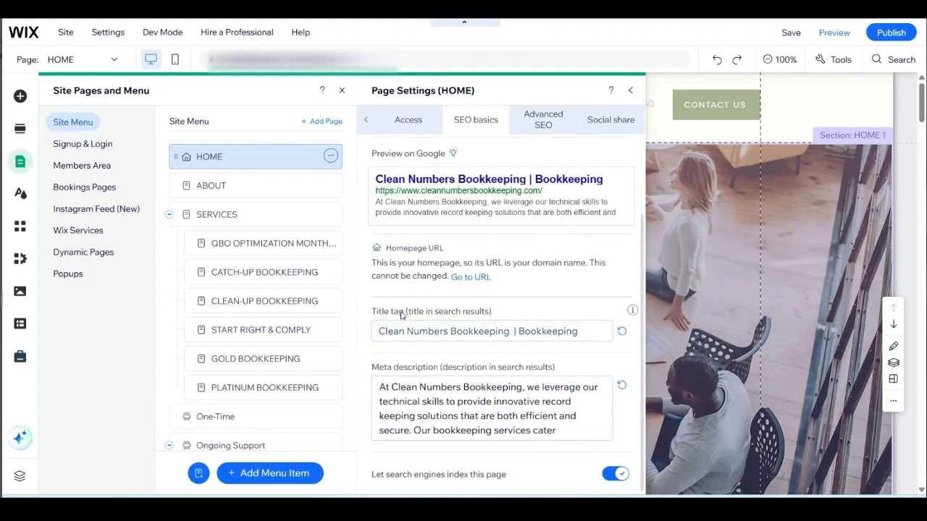
{"action": "left_click", "coordinate": [588, 326]}
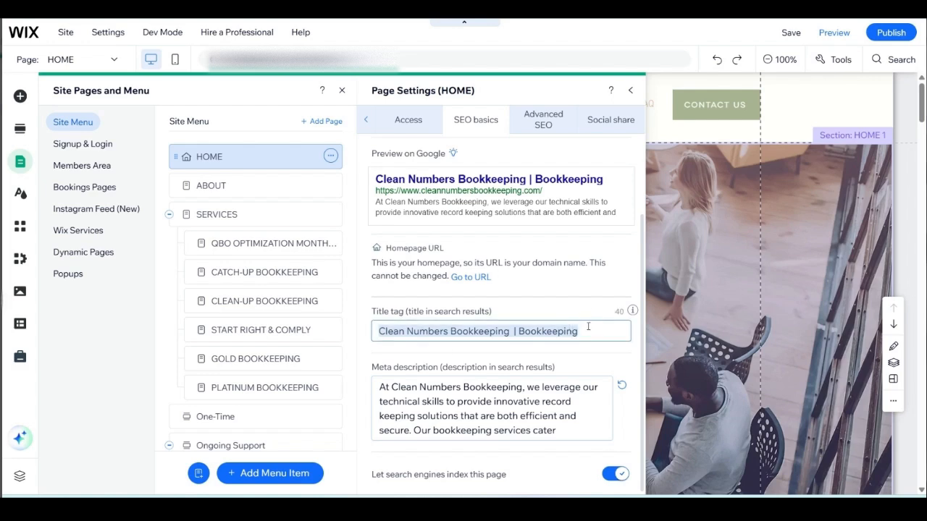
{"action": "left_click", "coordinate": [583, 331]}
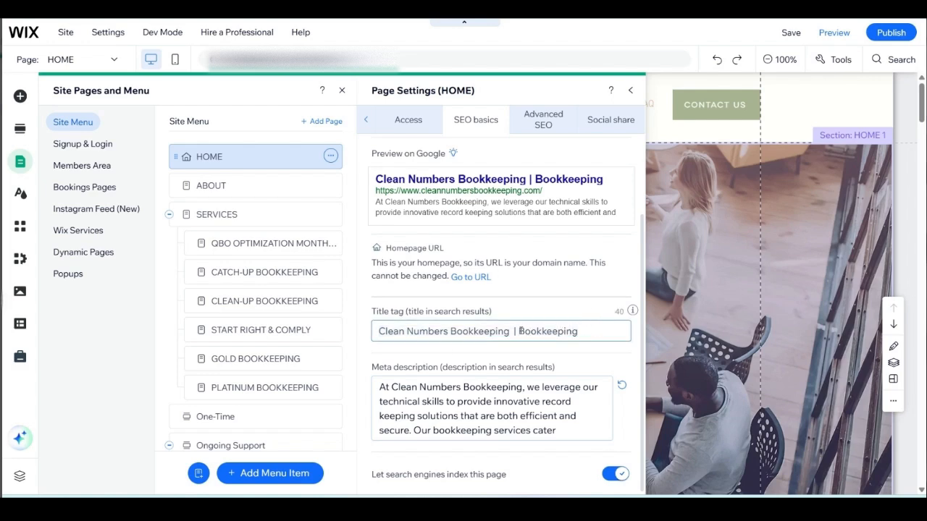
{"action": "left_click_drag", "start_coordinate": [519, 331], "coordinate": [588, 330]}
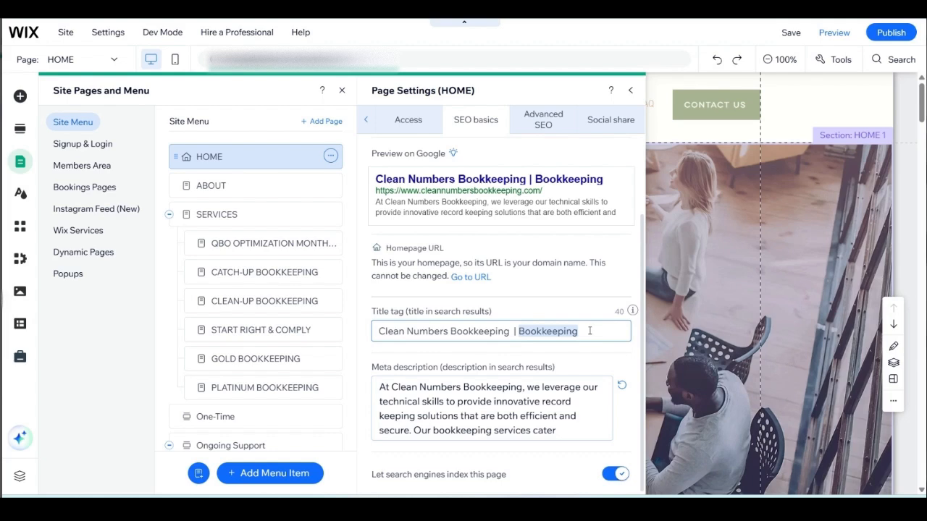
{"action": "left_click", "coordinate": [603, 338]}
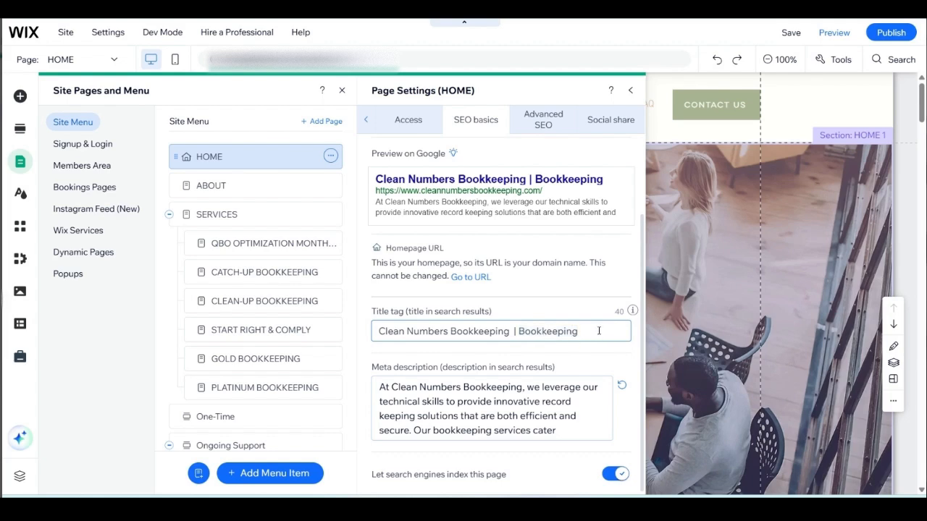
{"action": "left_click_drag", "start_coordinate": [599, 331], "coordinate": [370, 331]}
{"action": "left_click", "coordinate": [474, 331]}
Step: Open the ABOUT page's settings and examine its basic SEO details, focusing on the title tag
{"action": "left_click", "coordinate": [206, 187]}
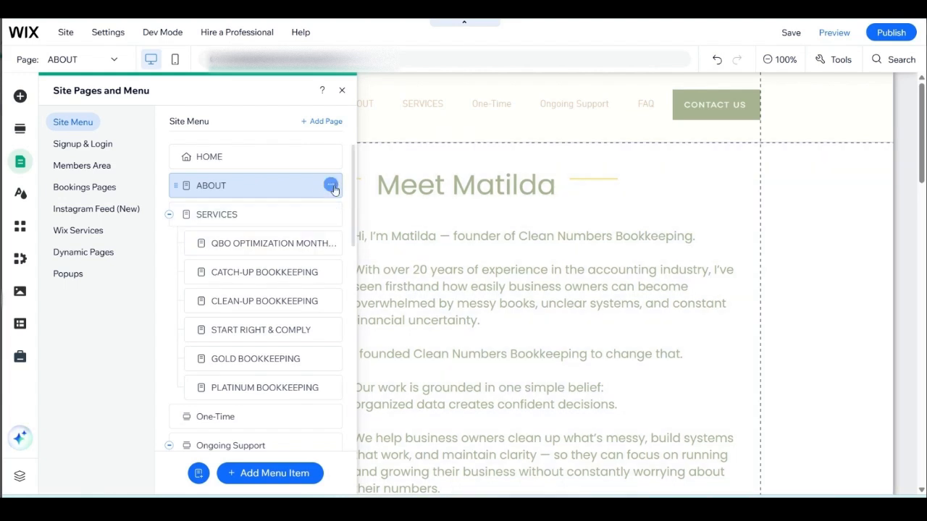
{"action": "left_click", "coordinate": [331, 187]}
{"action": "left_click", "coordinate": [393, 186]}
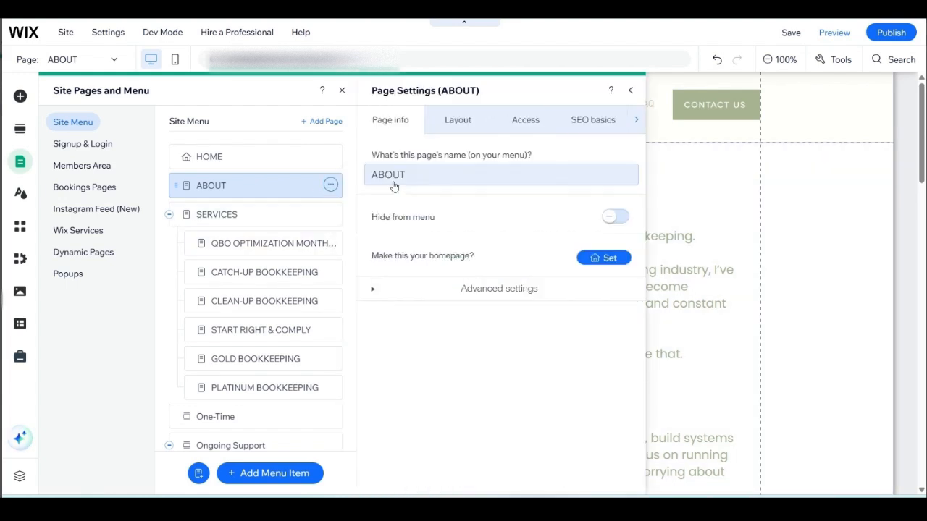
{"action": "left_click", "coordinate": [590, 122]}
{"action": "scroll", "coordinate": [489, 300], "scroll_direction": "down", "scroll_amount": 5}
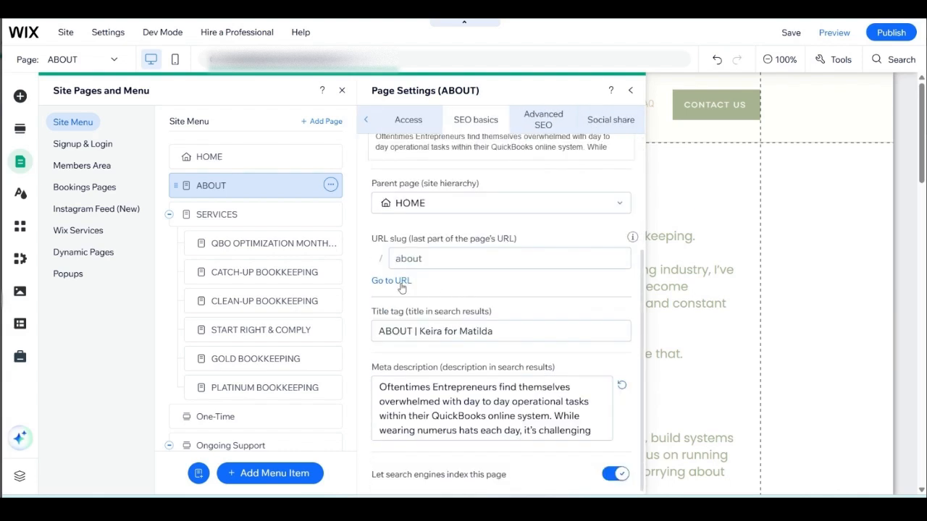
{"action": "left_click", "coordinate": [382, 329]}
{"action": "left_click", "coordinate": [415, 331]}
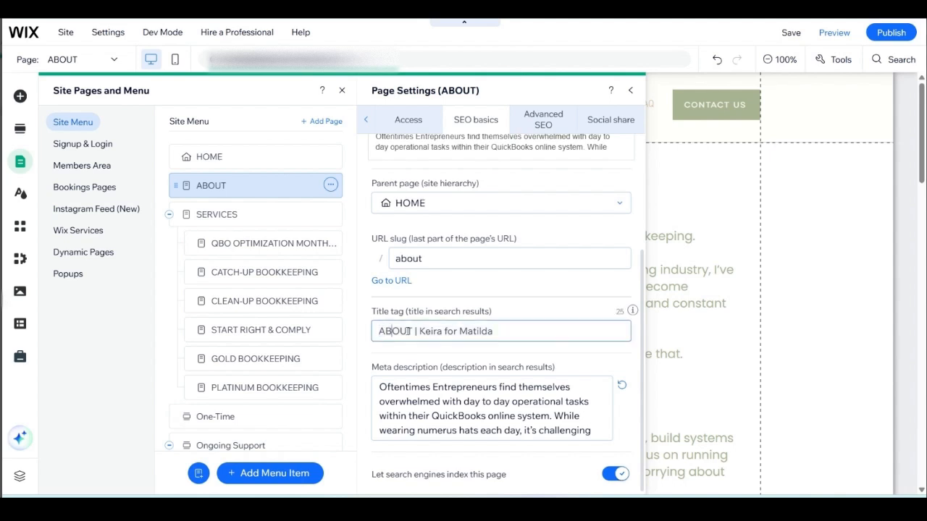
{"action": "left_click_drag", "start_coordinate": [413, 331], "coordinate": [352, 332]}
{"action": "left_click", "coordinate": [414, 331]}
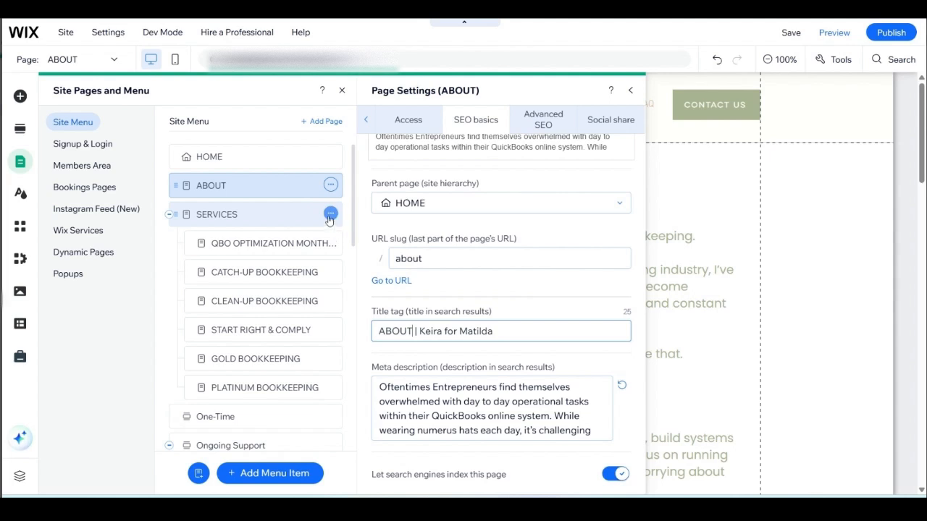
{"action": "left_click", "coordinate": [367, 119]}
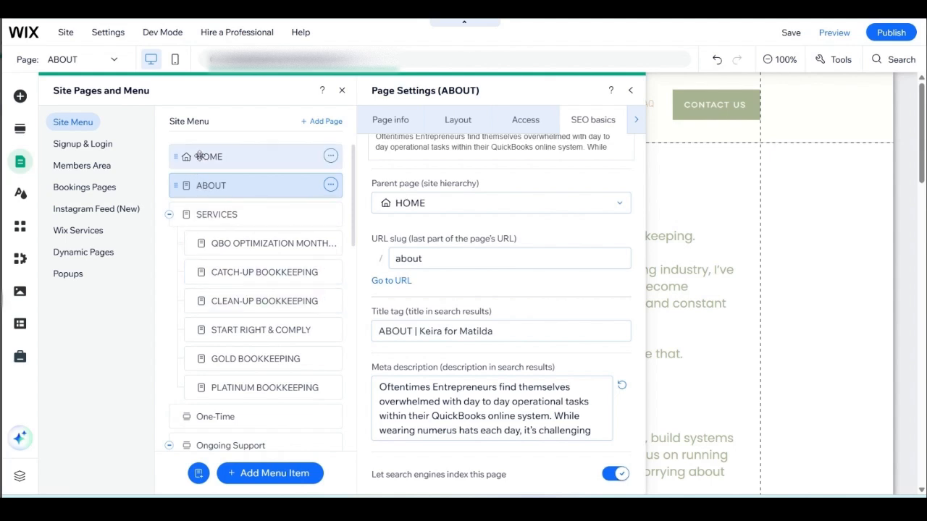
Step: Return to the HOME page and close the page settings and site menu
{"action": "left_click", "coordinate": [199, 156]}
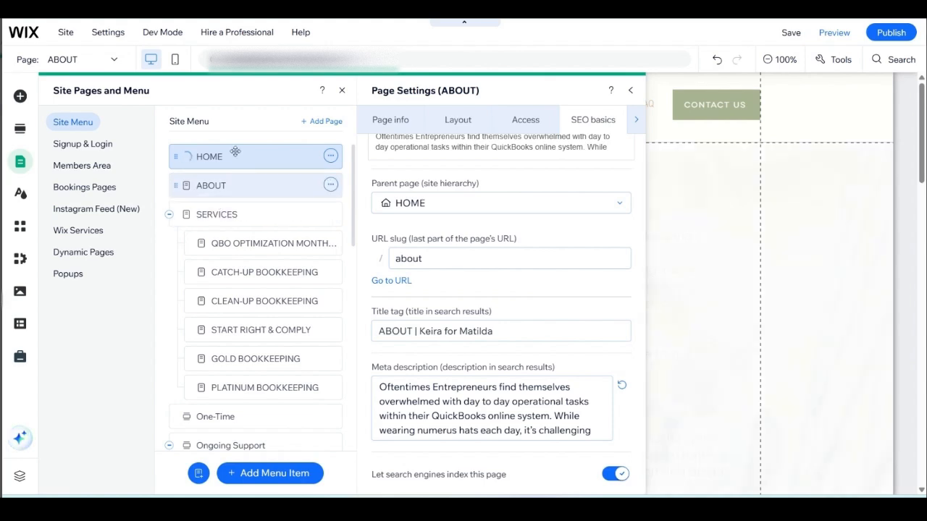
{"action": "left_click", "coordinate": [630, 90]}
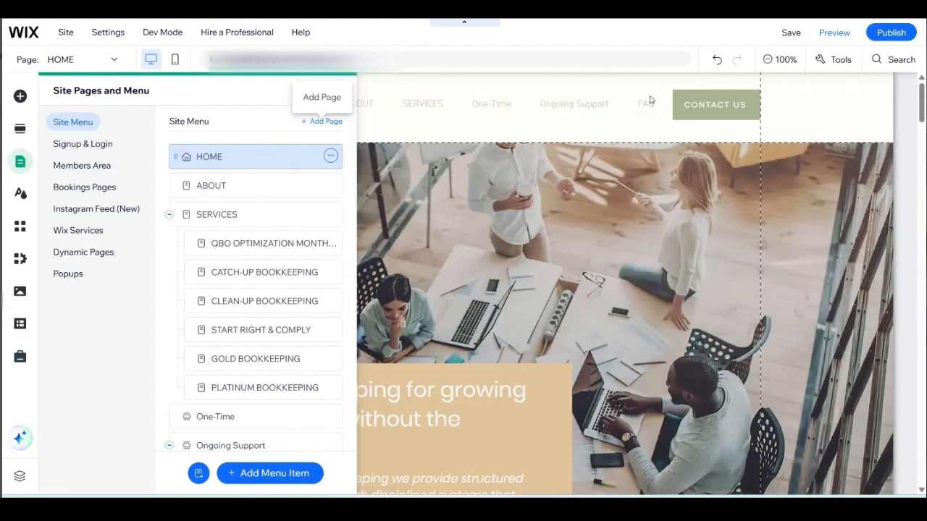
{"action": "left_click", "coordinate": [384, 125]}
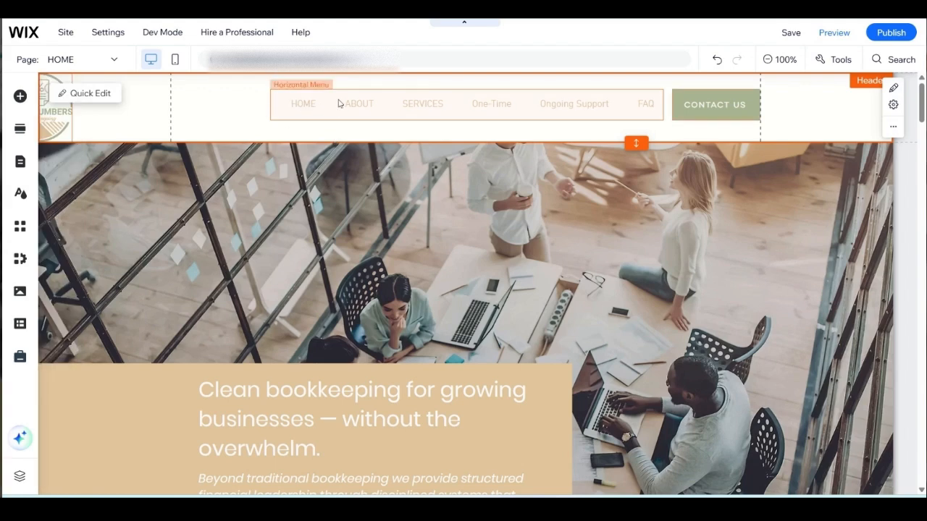
Step: Select the header's horizontal menu and open its menu management
{"action": "left_click", "coordinate": [355, 110]}
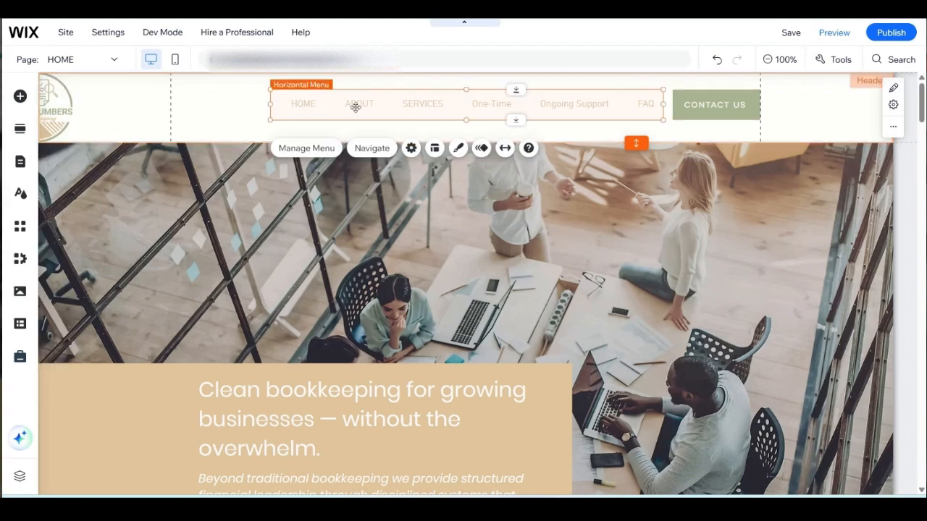
{"action": "left_click", "coordinate": [305, 149]}
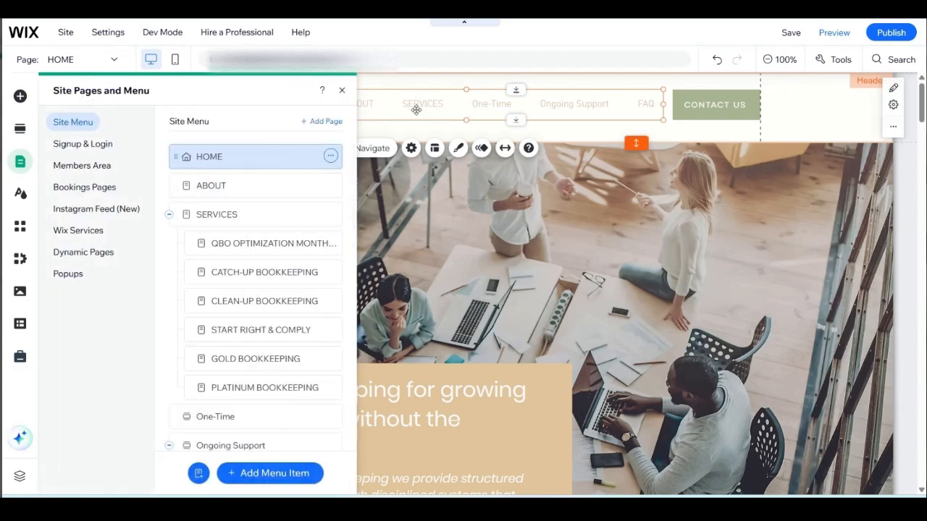
Step: Preview the site, dismiss the free guide popup, check the SERVICES item in the header menu, and return to the editor
{"action": "left_click", "coordinate": [836, 35]}
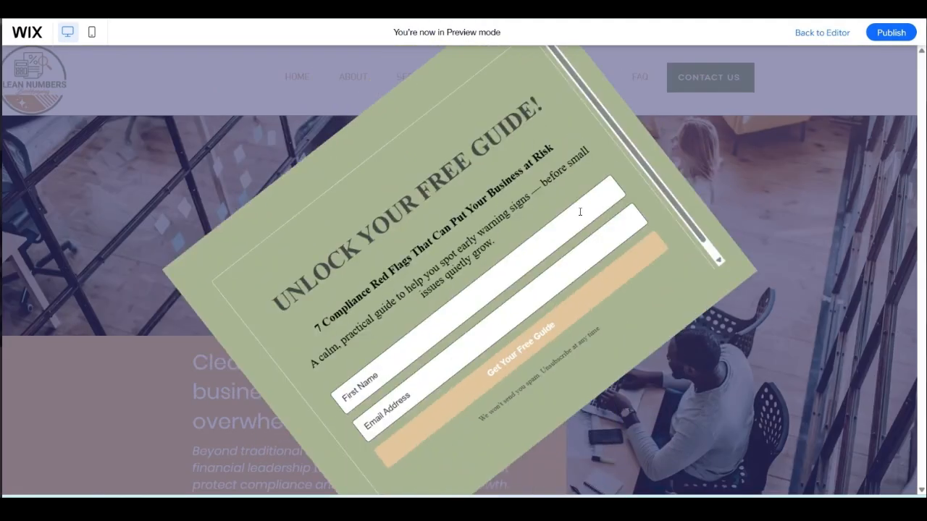
{"action": "left_click", "coordinate": [683, 99]}
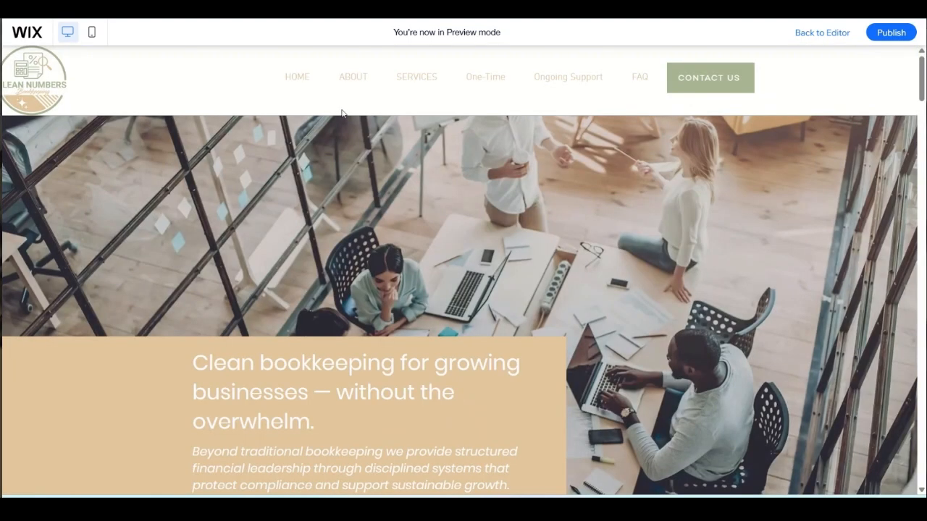
{"action": "mouse_move", "coordinate": [421, 81]}
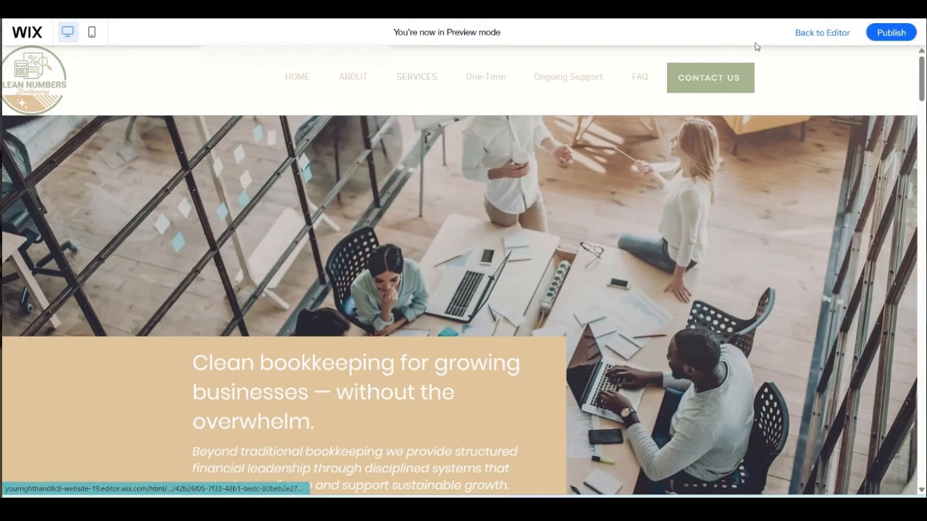
{"action": "left_click", "coordinate": [818, 33]}
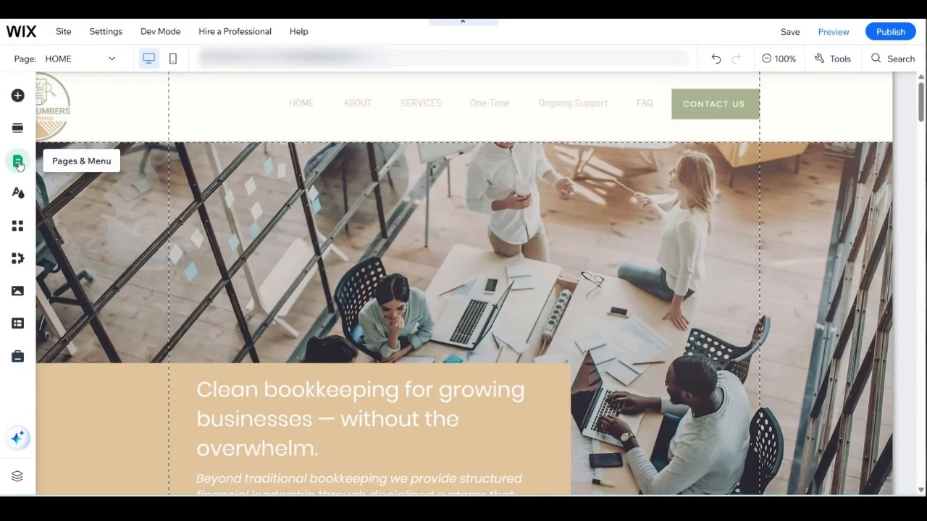
Step: Open the site's pages and menu list and examine the pages nested under Ongoing Support, including the hidden Partners page
{"action": "left_click", "coordinate": [18, 162]}
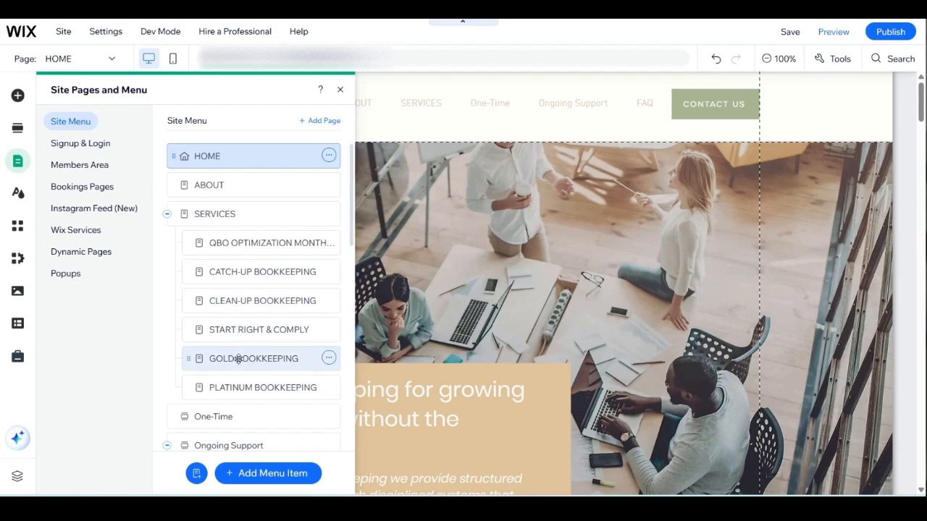
{"action": "scroll", "coordinate": [244, 358], "scroll_direction": "down", "scroll_amount": 5}
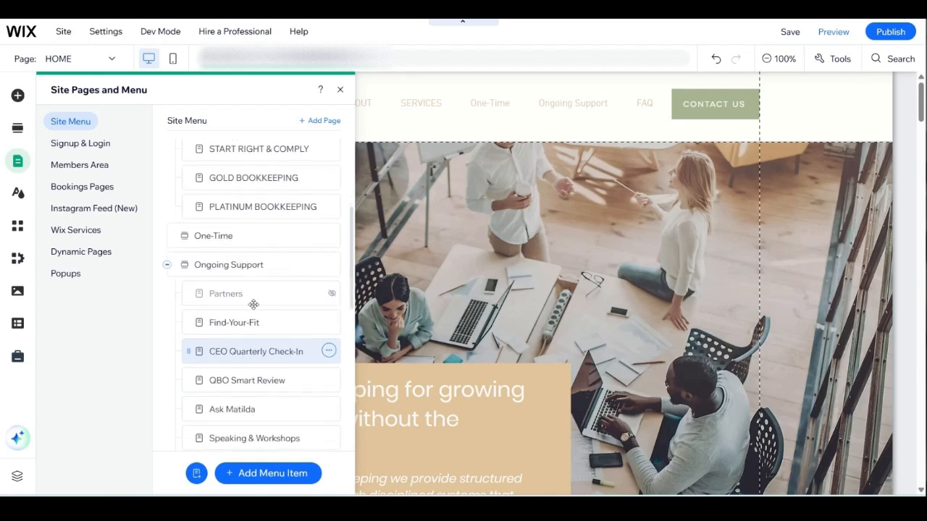
{"action": "scroll", "coordinate": [196, 264], "scroll_direction": "down", "scroll_amount": 2}
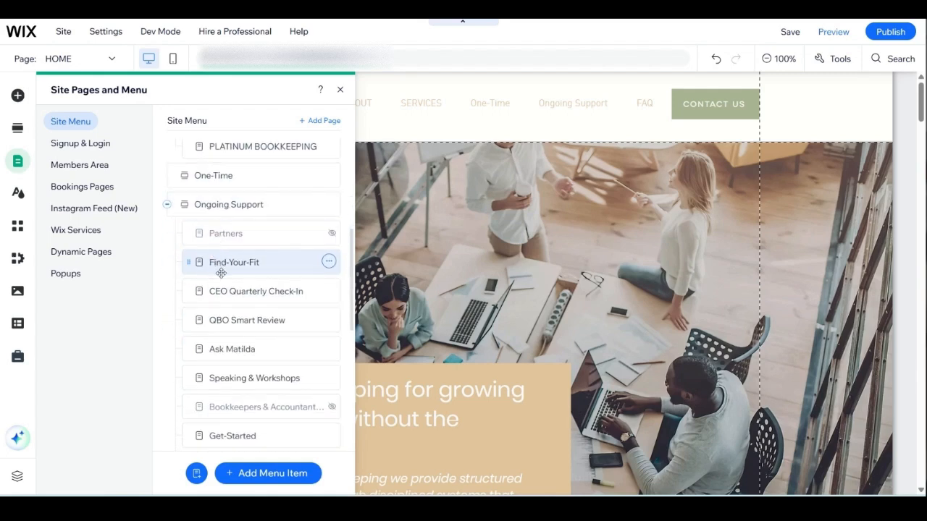
{"action": "scroll", "coordinate": [228, 239], "scroll_direction": "down", "scroll_amount": 4}
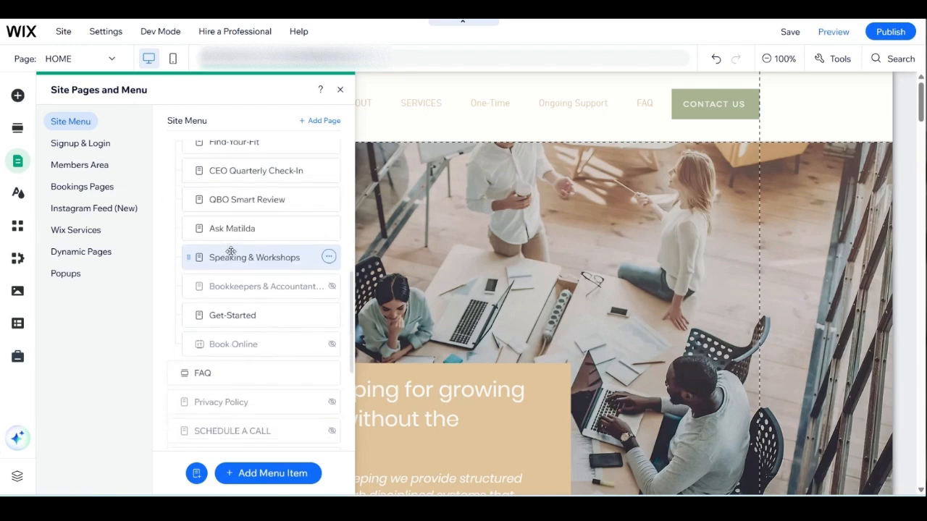
{"action": "scroll", "coordinate": [243, 303], "scroll_direction": "up", "scroll_amount": 4}
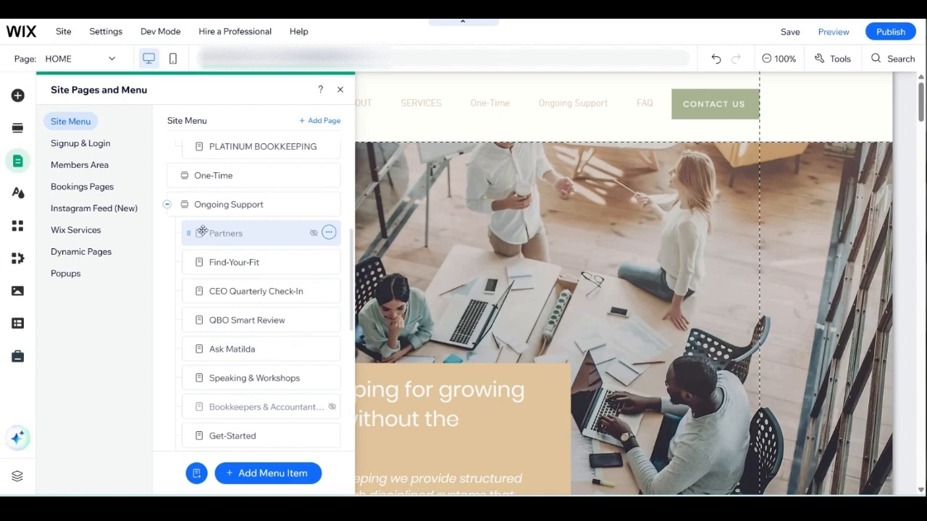
{"action": "left_click_drag", "start_coordinate": [194, 234], "coordinate": [218, 230]}
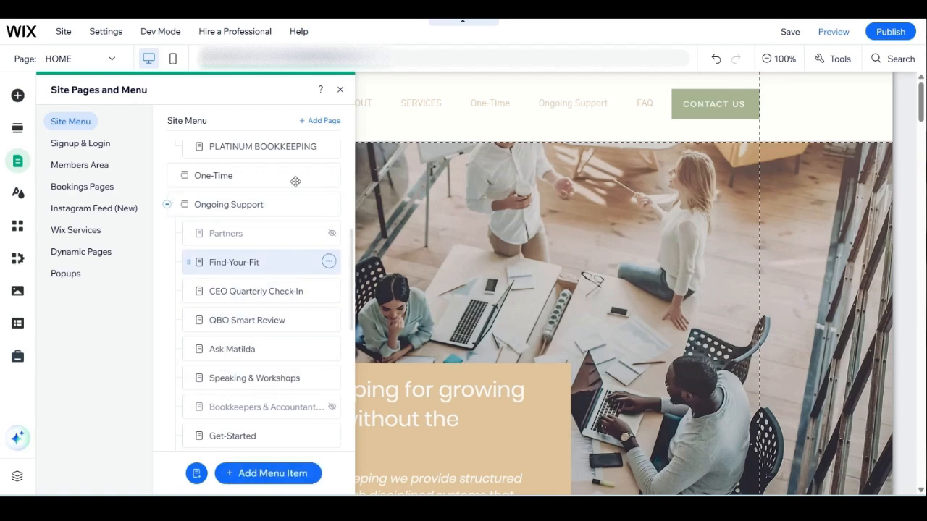
{"action": "scroll", "coordinate": [265, 206], "scroll_direction": "down", "scroll_amount": 4}
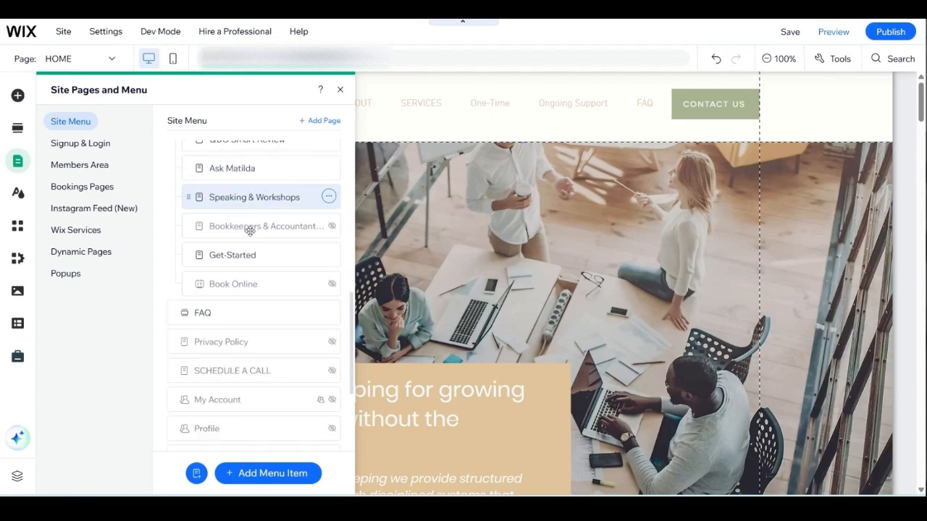
Step: View the Speaking & Workshops page's options, dismiss them, and look through the remaining pages in the site menu
{"action": "left_click", "coordinate": [328, 197]}
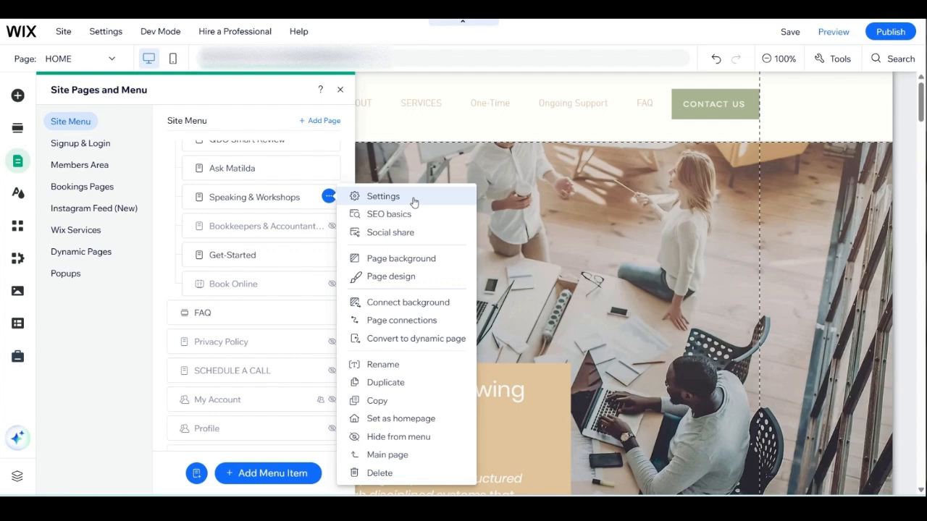
{"action": "left_click", "coordinate": [221, 197]}
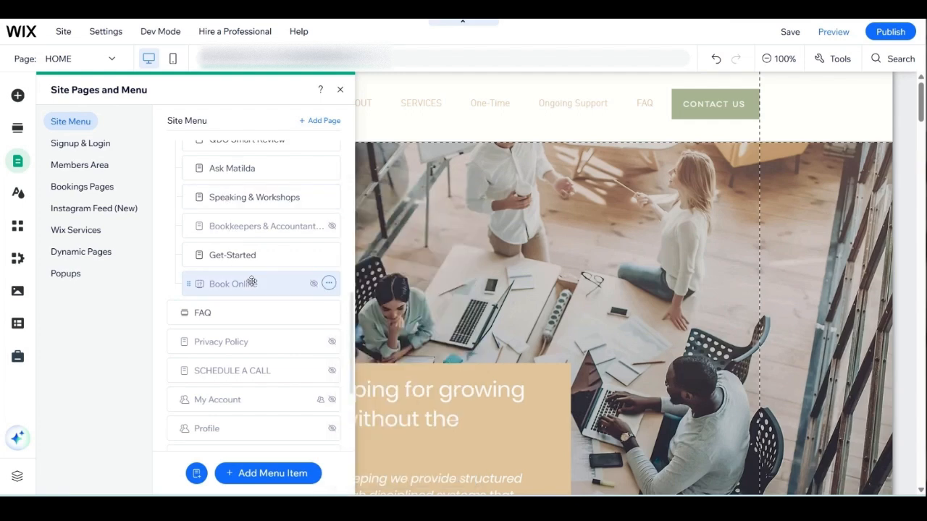
{"action": "scroll", "coordinate": [249, 282], "scroll_direction": "down", "scroll_amount": 3}
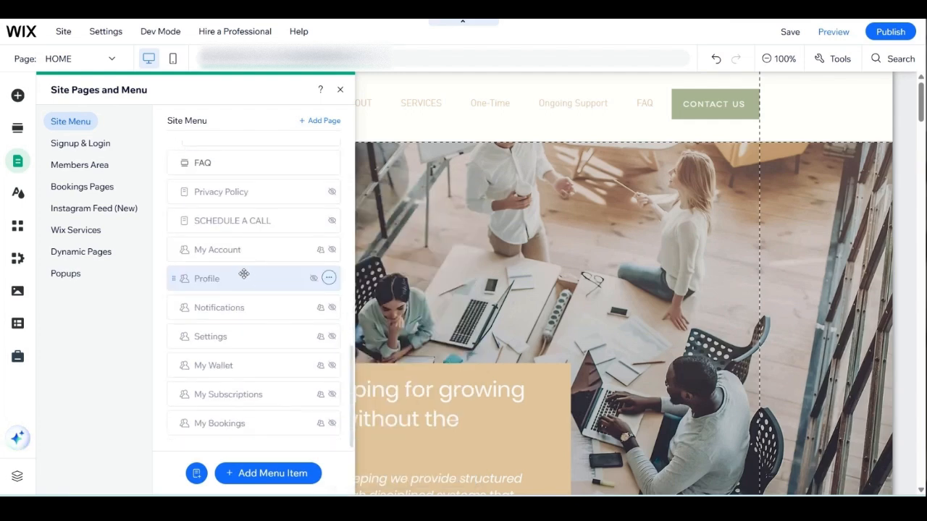